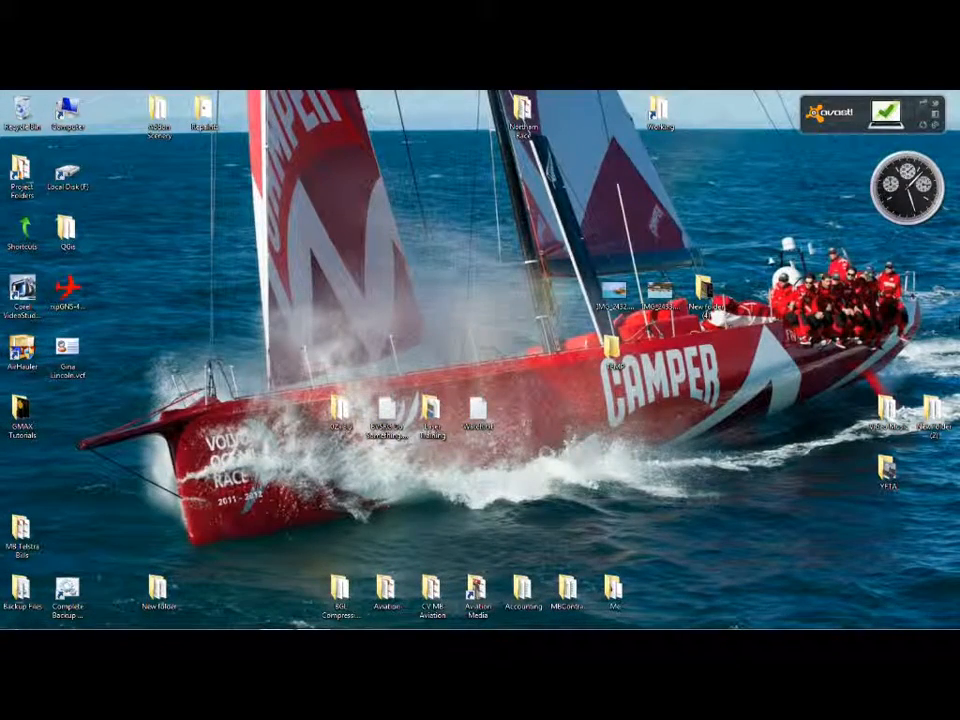
pyautogui.doubleClick(22, 410)
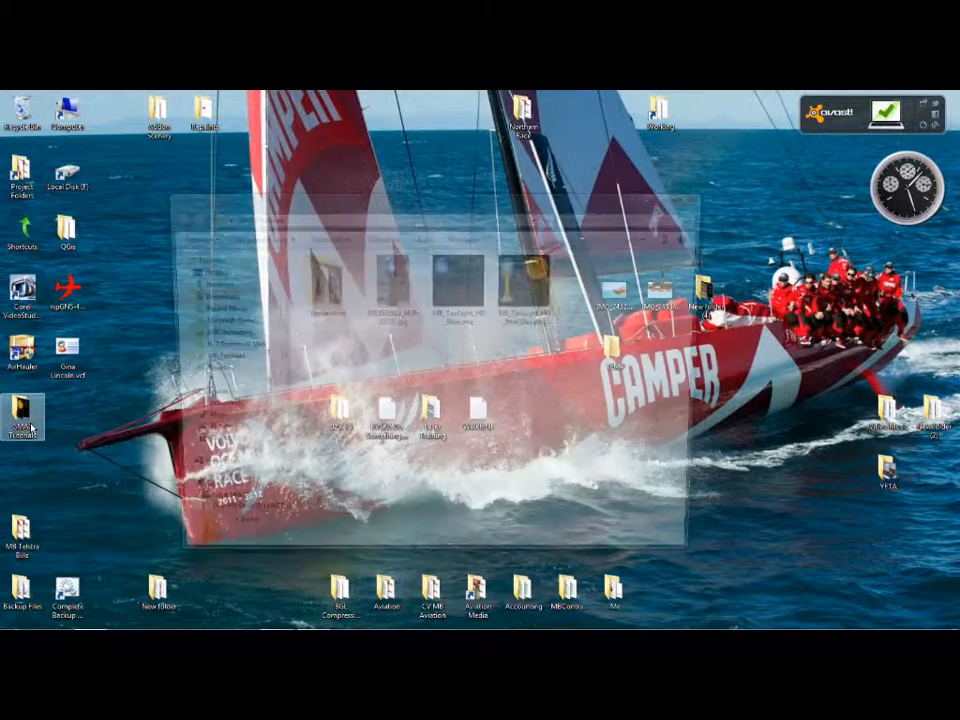
pyautogui.doubleClick(392, 287)
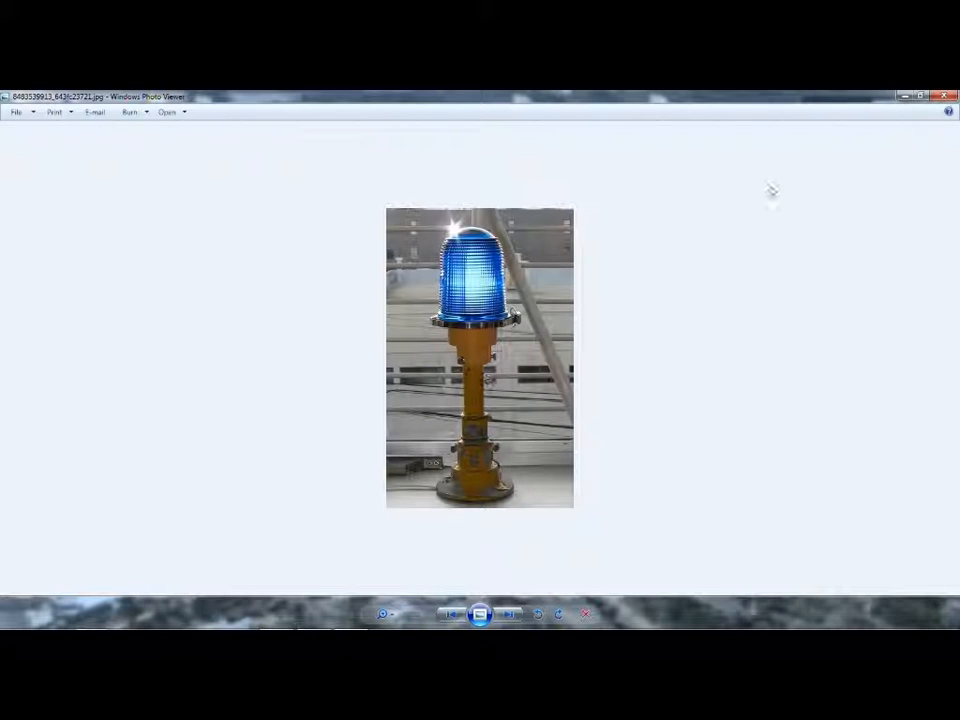
pyautogui.click(945, 96)
pyautogui.rightClick(399, 282)
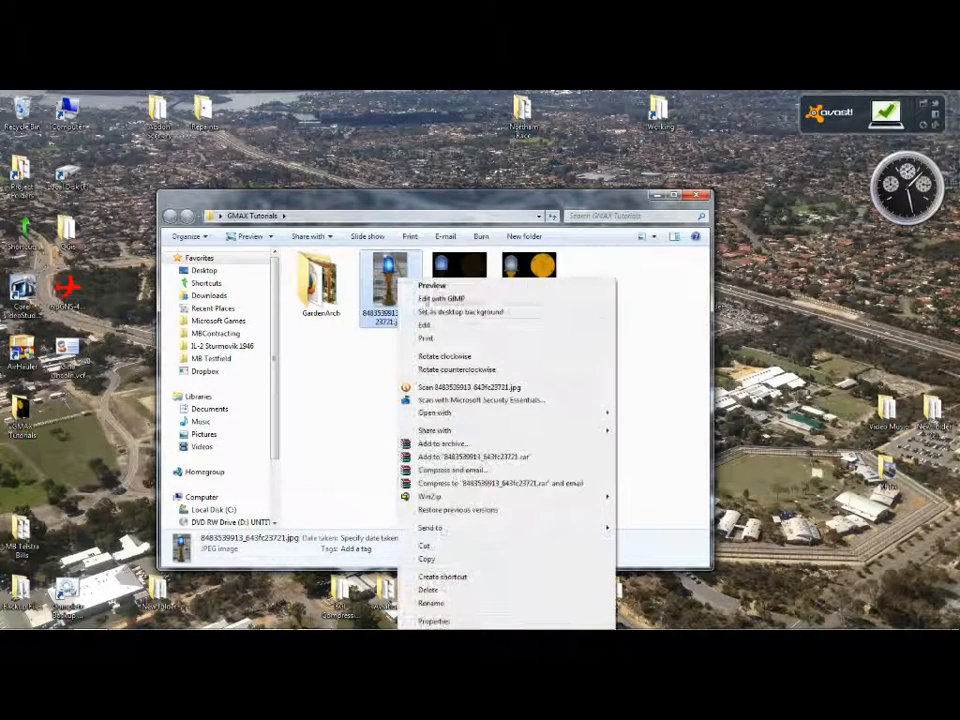
pyautogui.click(440, 298)
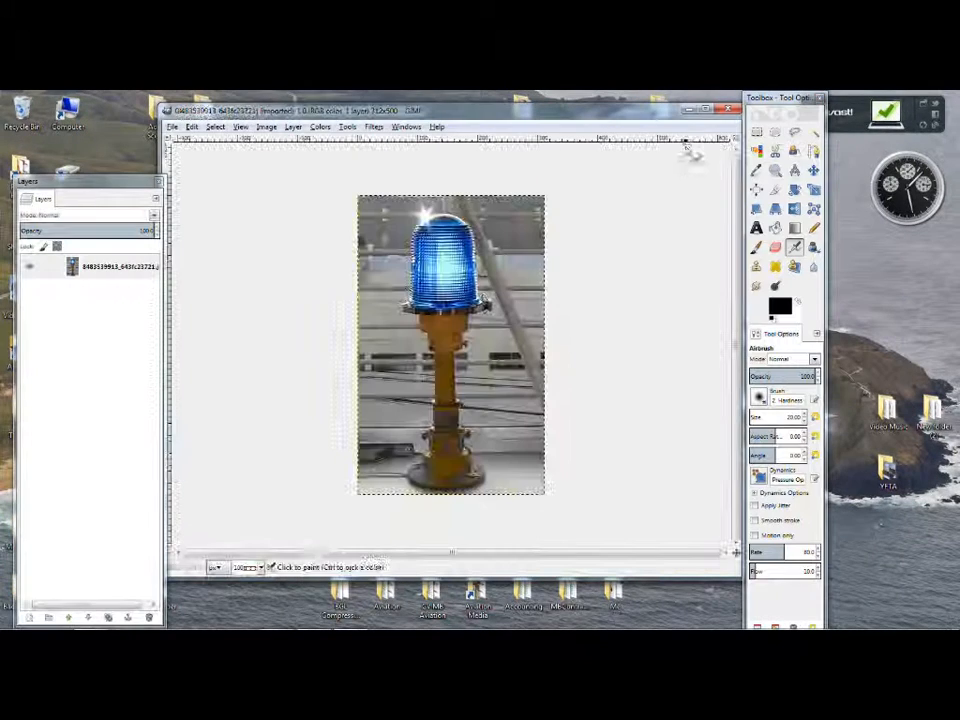
# Step: Check how far the lamp's yellow post leans by framing it with a temporary rectangular selection
pyautogui.press('r')
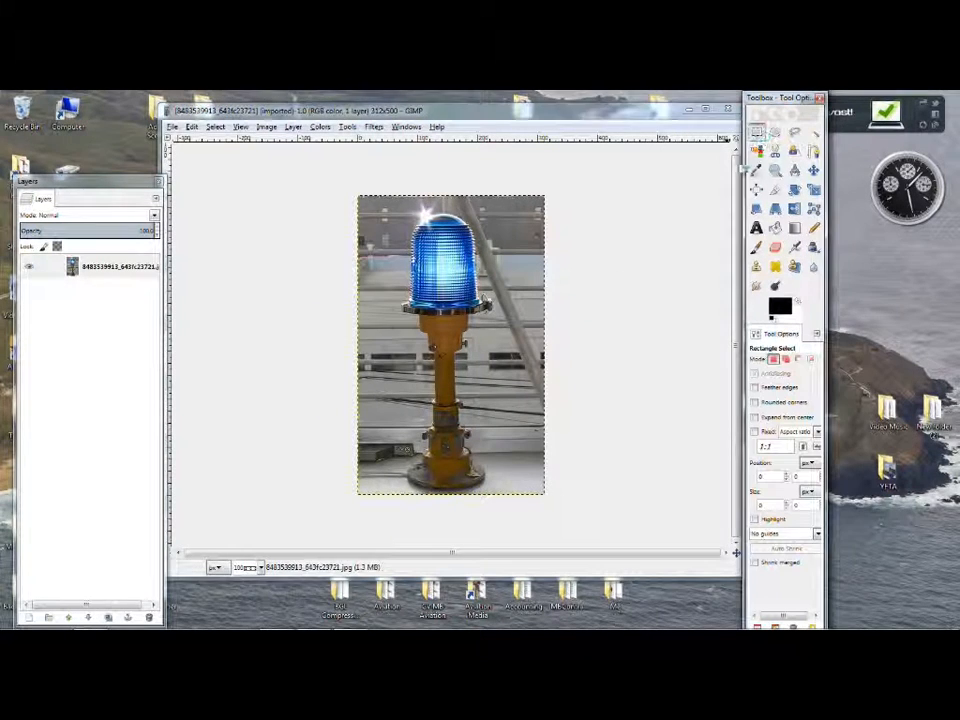
pyautogui.keyDown('ctrl'); pyautogui.scroll(3, 486, 449); pyautogui.keyUp('ctrl')
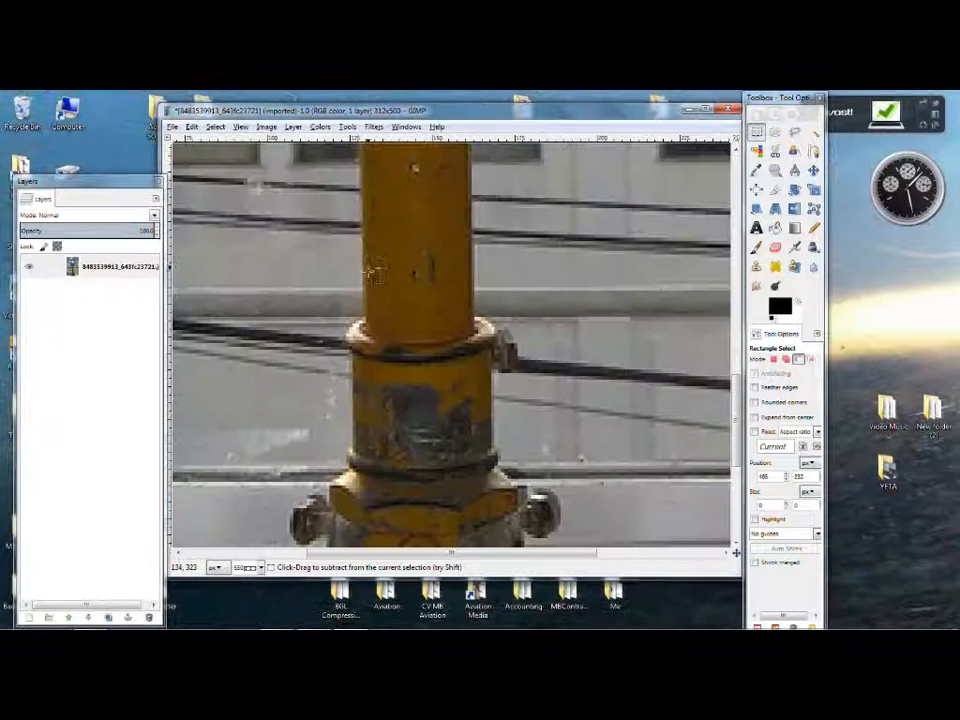
pyautogui.keyDown('ctrl'); pyautogui.scroll(2, 360, 158); pyautogui.keyUp('ctrl')
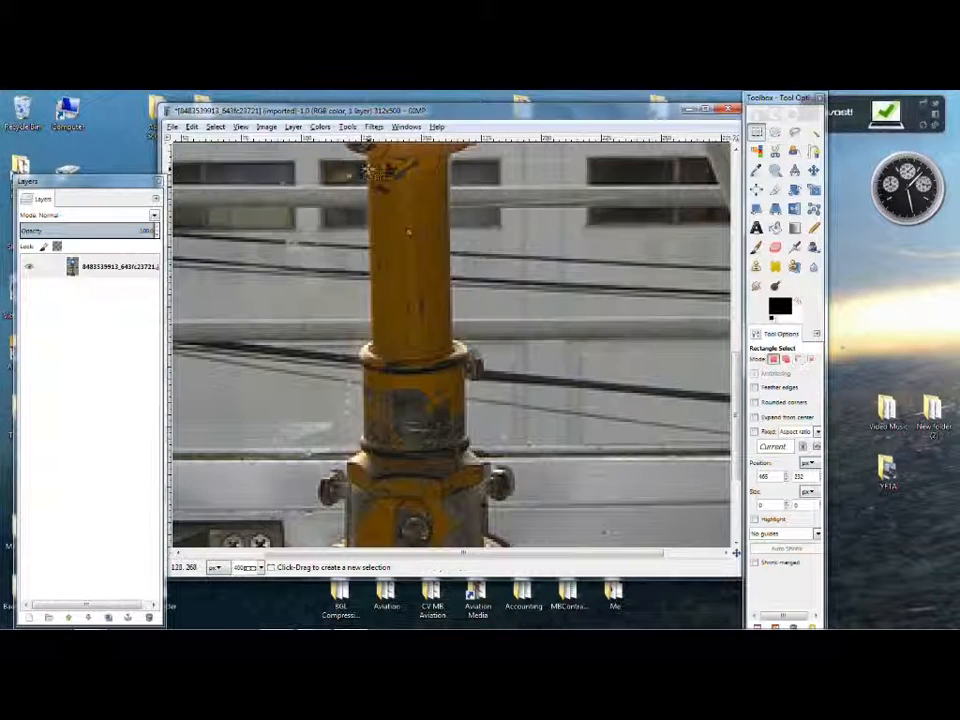
pyautogui.moveTo(369, 167); pyautogui.dragTo(451, 327)
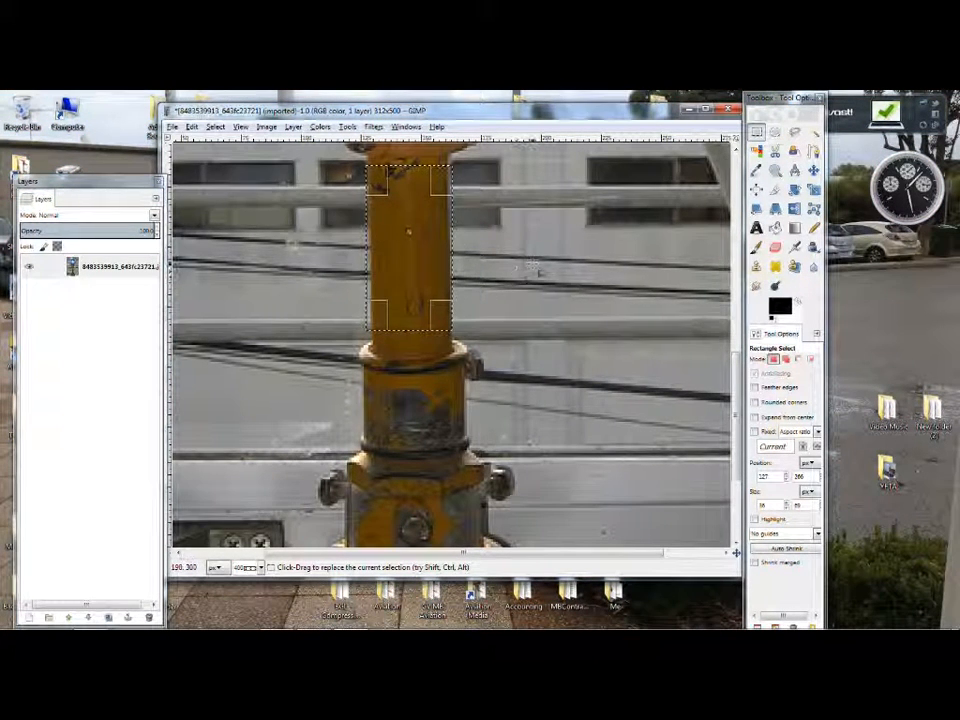
pyautogui.click(537, 270)
pyautogui.keyDown('ctrl'); pyautogui.scroll(-4, 540, 272); pyautogui.keyUp('ctrl')
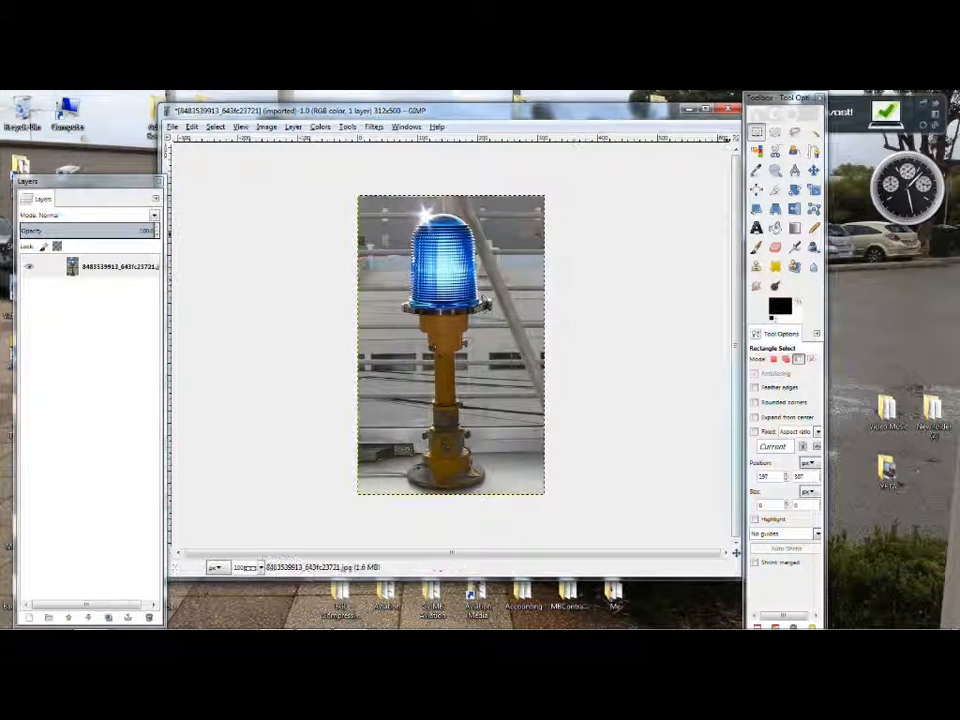
# Step: Rotate the photo layer by 1.8 degrees about its centre to straighten the lamp
pyautogui.click(794, 189)
pyautogui.click(525, 395)
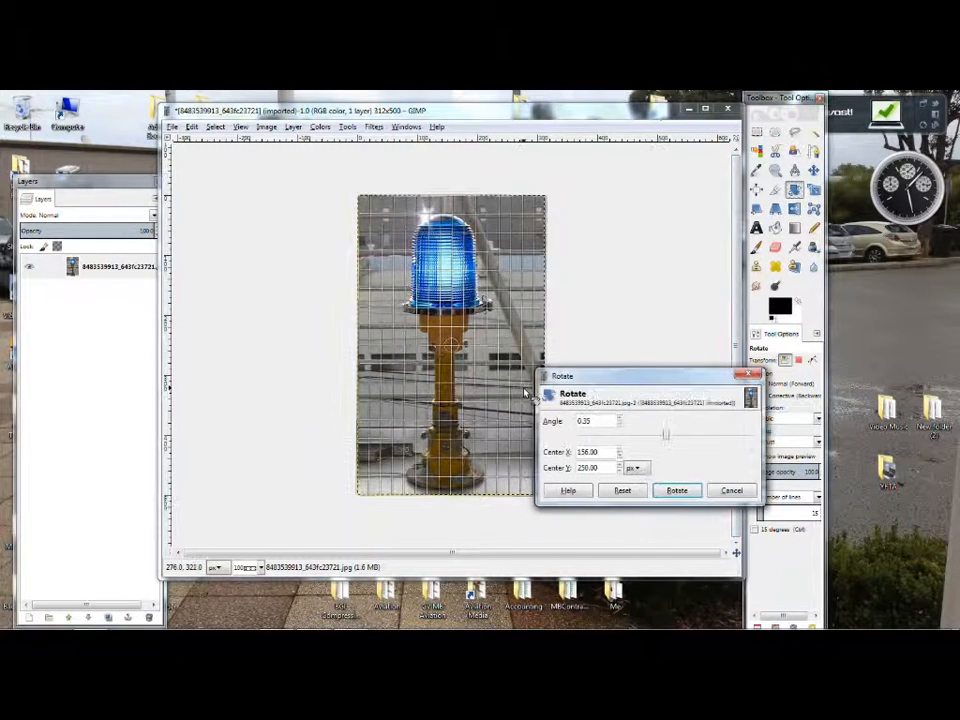
pyautogui.moveTo(523, 389); pyautogui.dragTo(525, 391)
pyautogui.write('1.8')
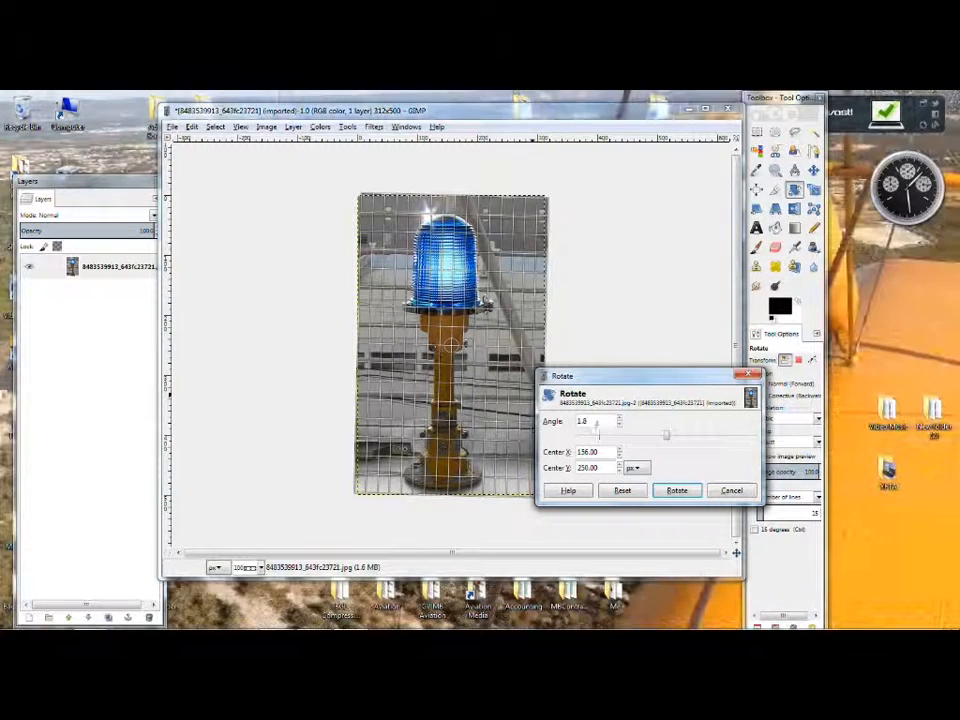
pyautogui.click(677, 490)
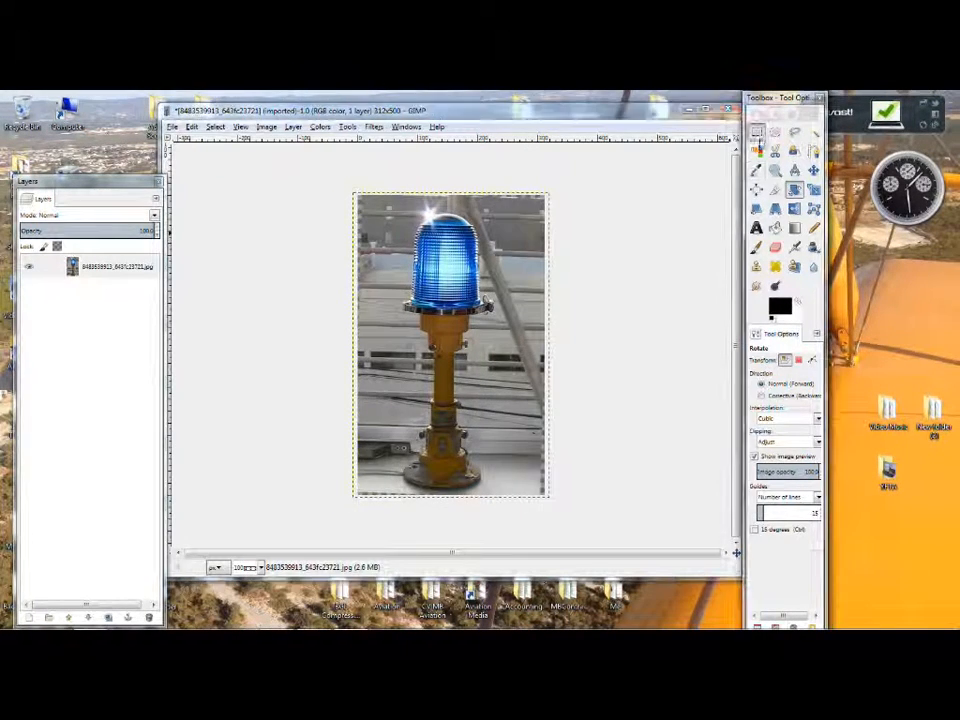
# Step: Check the rotated post against the vertical with another temporary rectangular selection, and clear the selection
pyautogui.press('r')
pyautogui.keyDown('ctrl'); pyautogui.scroll(5, 435, 347); pyautogui.keyUp('ctrl')
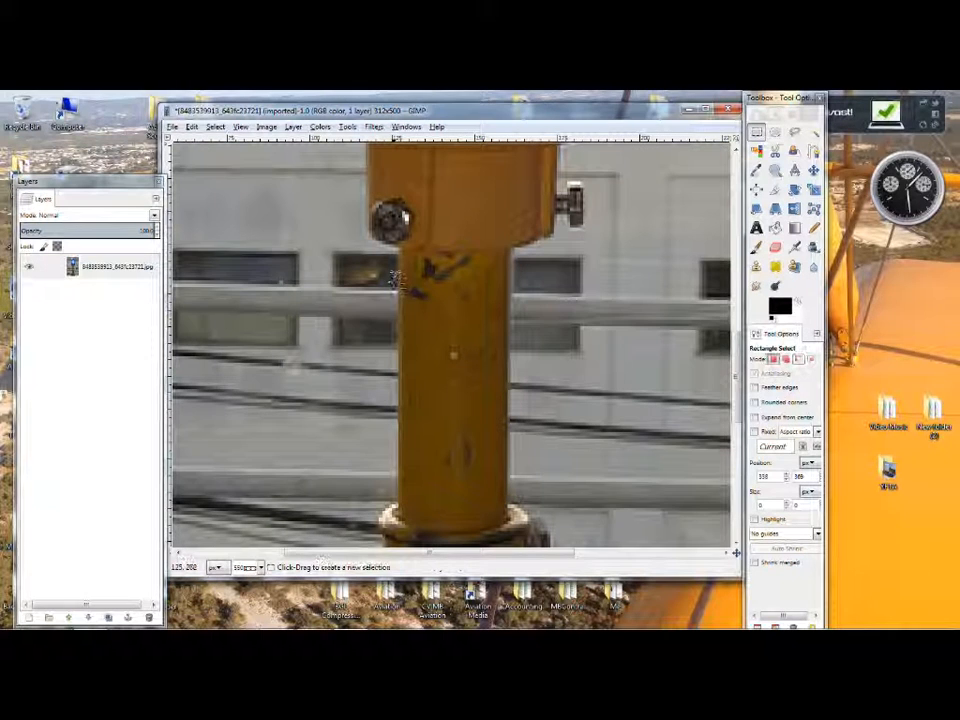
pyautogui.moveTo(400, 290); pyautogui.dragTo(509, 503)
pyautogui.click(633, 317)
pyautogui.keyDown('ctrl'); pyautogui.scroll(-5, 570, 313); pyautogui.keyUp('ctrl')
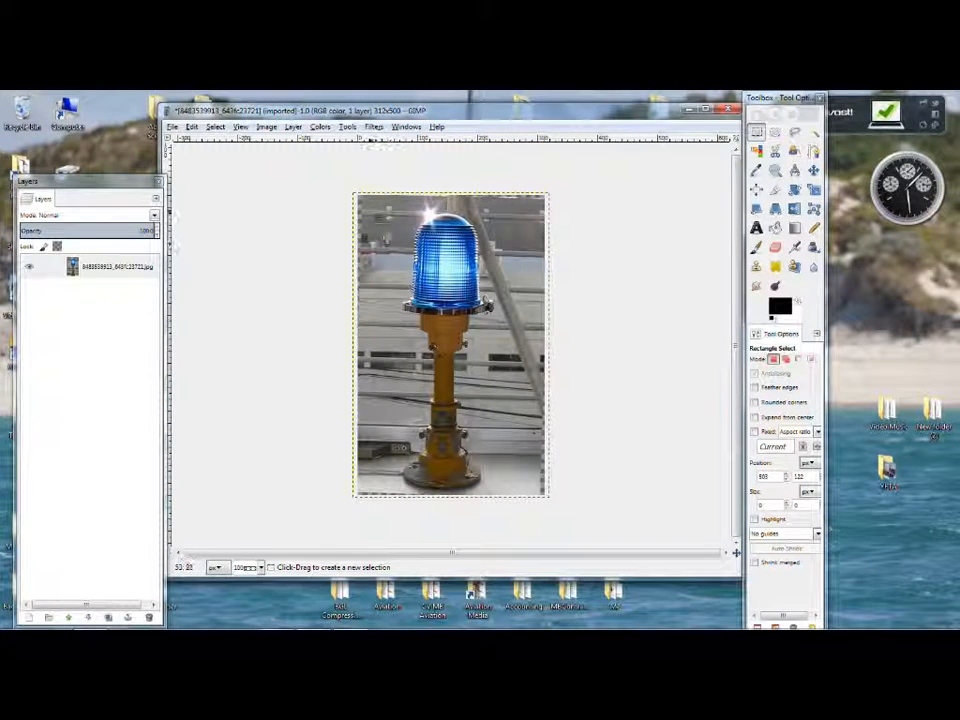
# Step: Fit a rectangular selection of about 147 × 461 px tightly around the whole lamp and crop the image to it
pyautogui.moveTo(370, 209); pyautogui.dragTo(515, 497)
pyautogui.moveTo(504, 340); pyautogui.dragTo(491, 340)
pyautogui.moveTo(377, 340); pyautogui.dragTo(405, 336)
pyautogui.moveTo(454, 214); pyautogui.dragTo(454, 214)
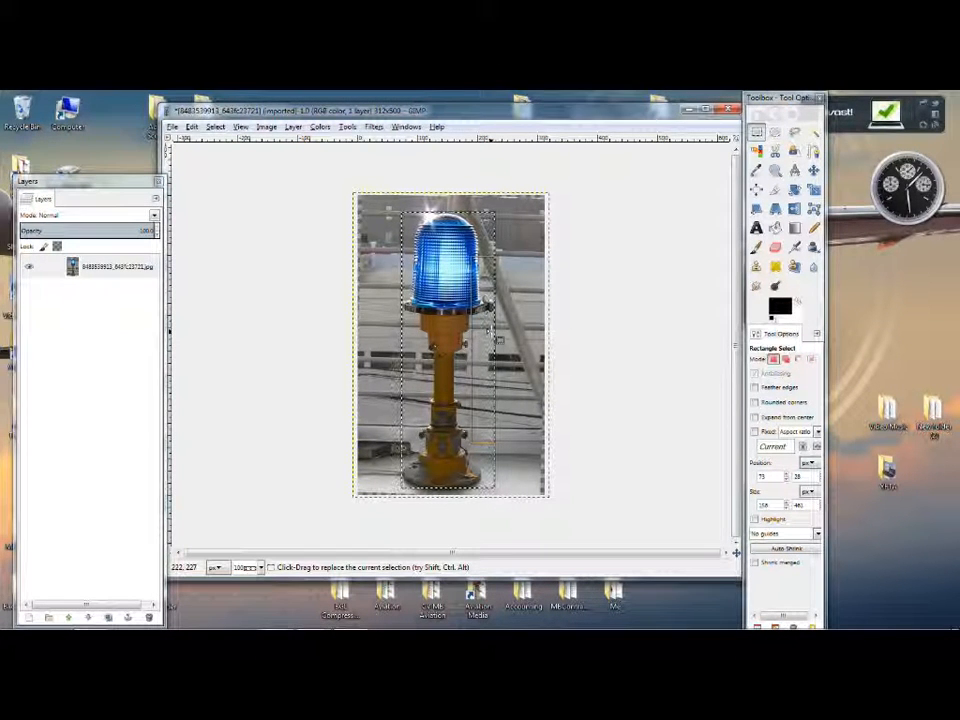
pyautogui.moveTo(487, 332); pyautogui.dragTo(485, 330)
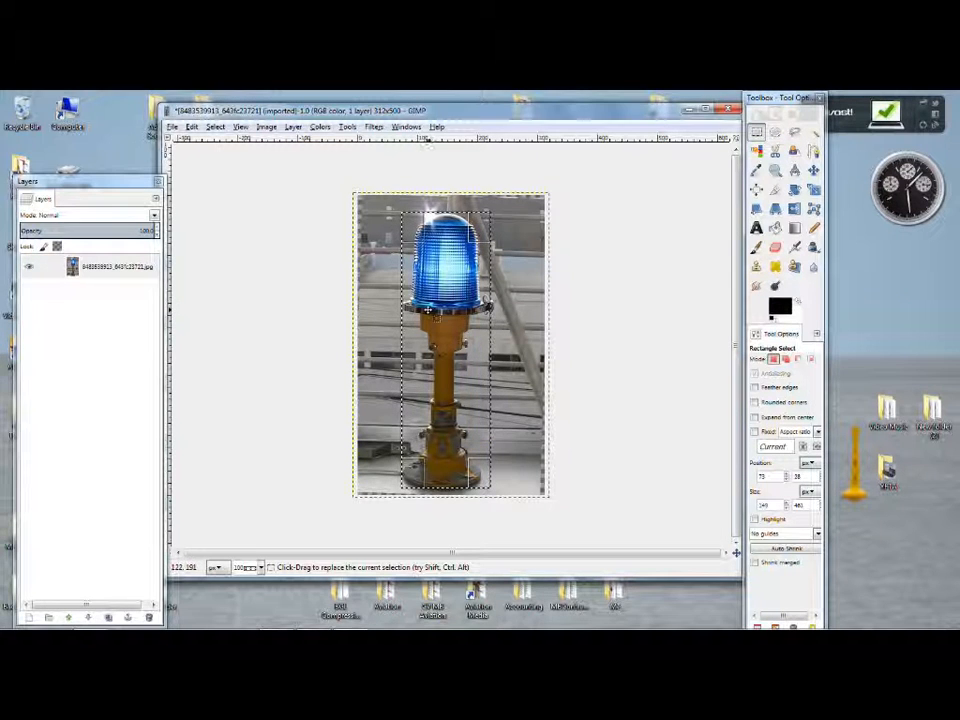
pyautogui.moveTo(484, 356); pyautogui.dragTo(482, 356)
pyautogui.click(266, 127)
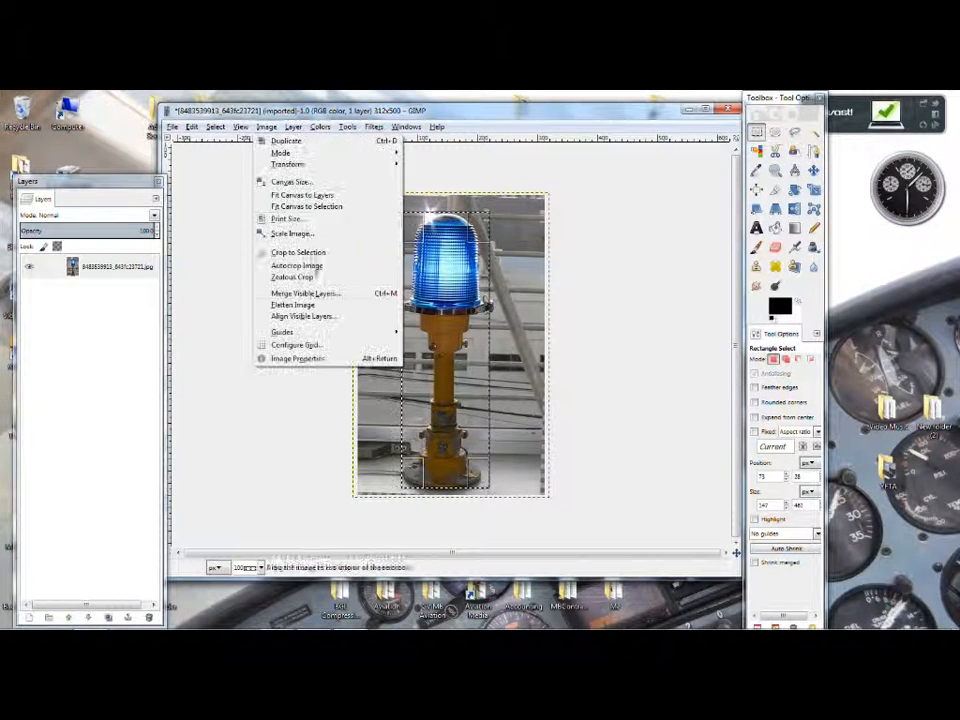
pyautogui.click(298, 252)
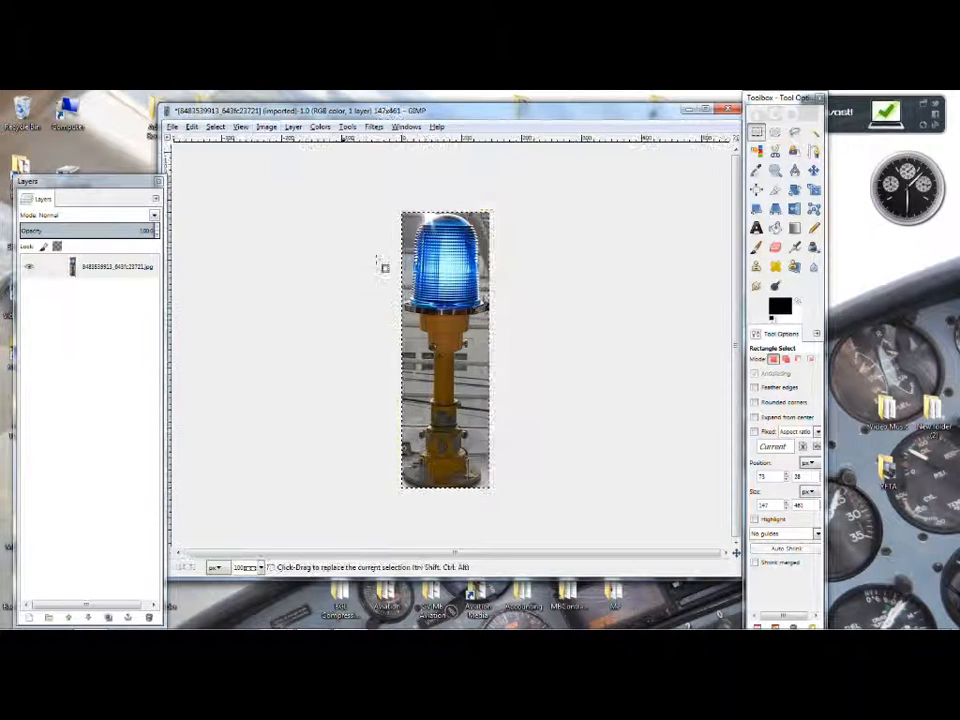
# Step: Export the cropped image to the GMAX Tutorials folder as MB_Taxilight_HD_White.jpg with the default JPEG settings
pyautogui.click(172, 127)
pyautogui.click(200, 287)
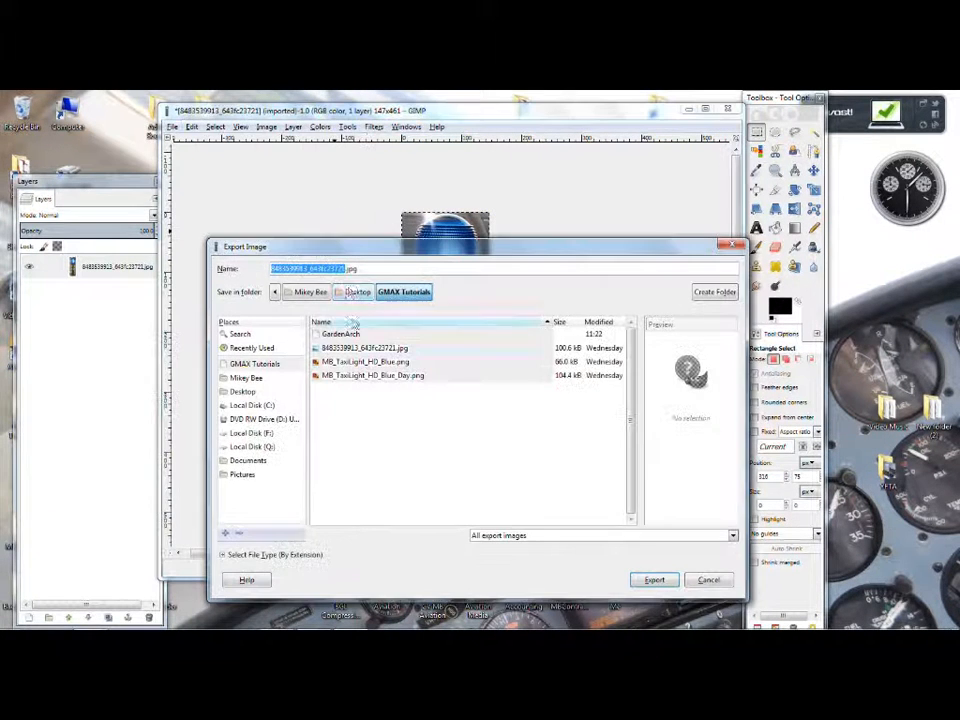
pyautogui.write('MB_')
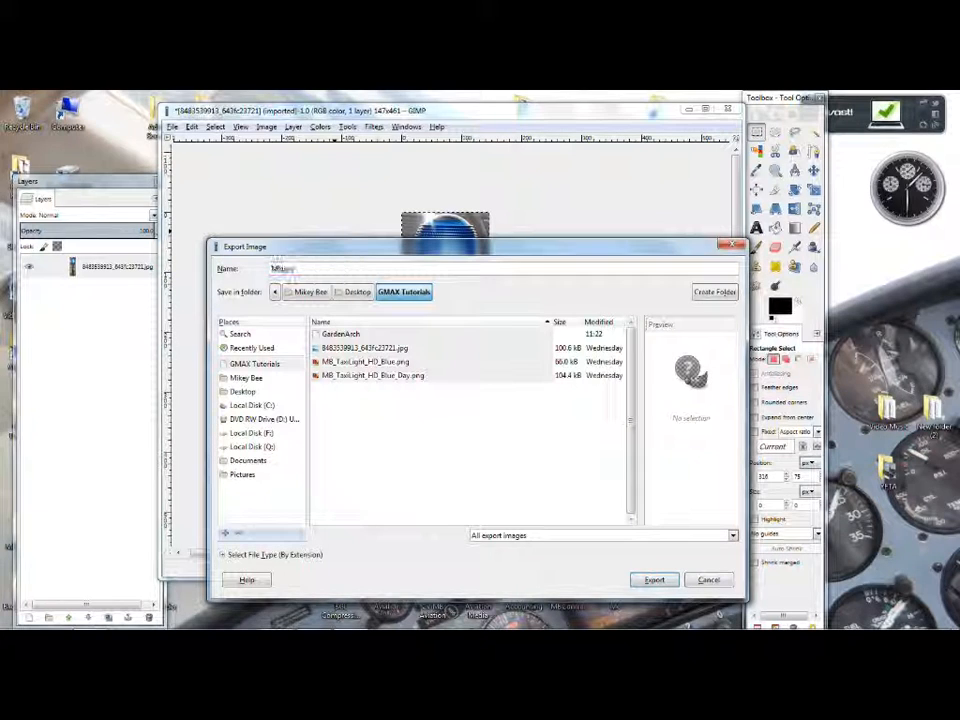
pyautogui.write('Taxi')
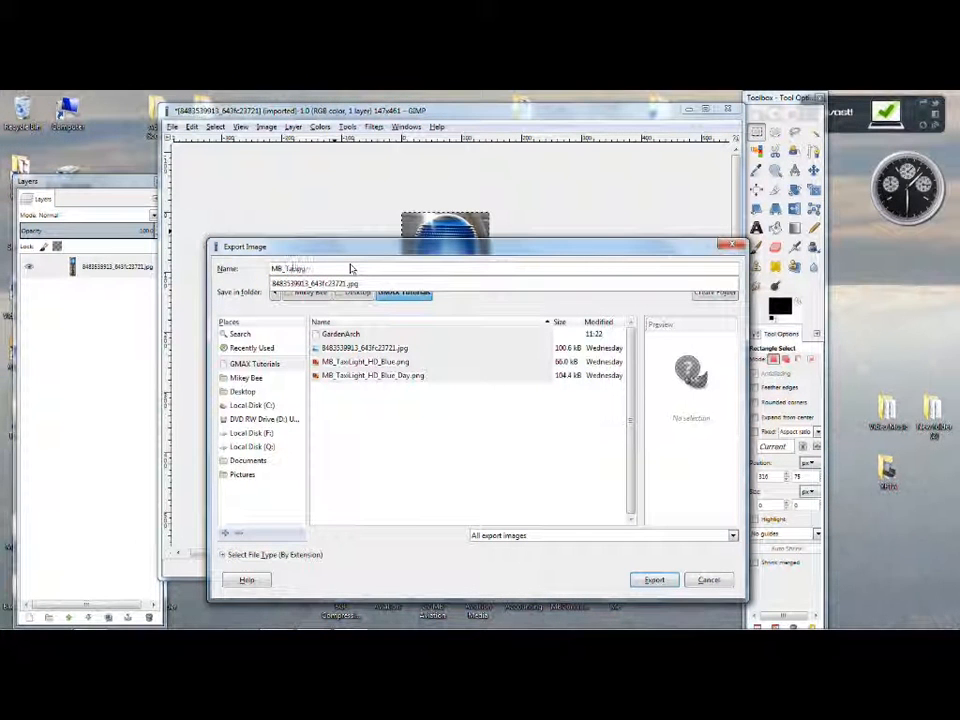
pyautogui.write('Light')
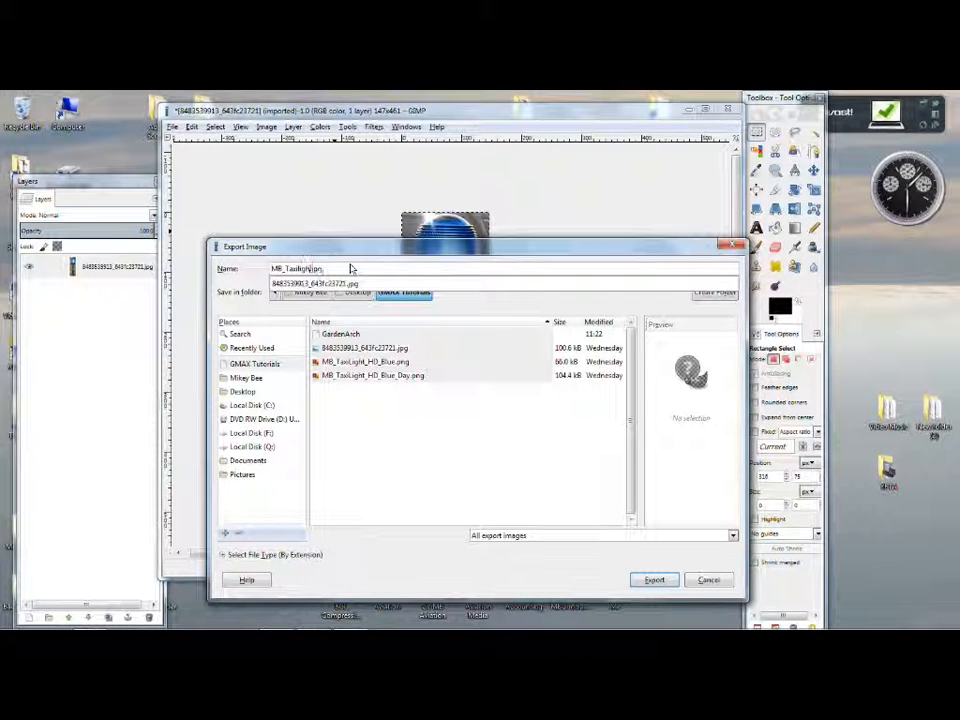
pyautogui.write('_')
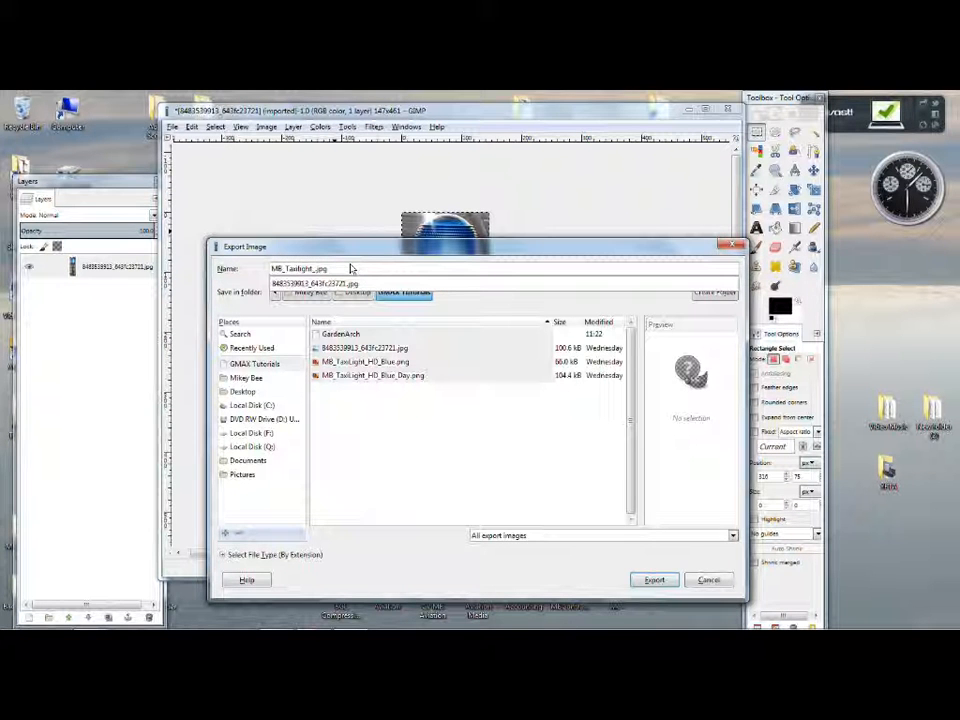
pyautogui.write('HD_White')
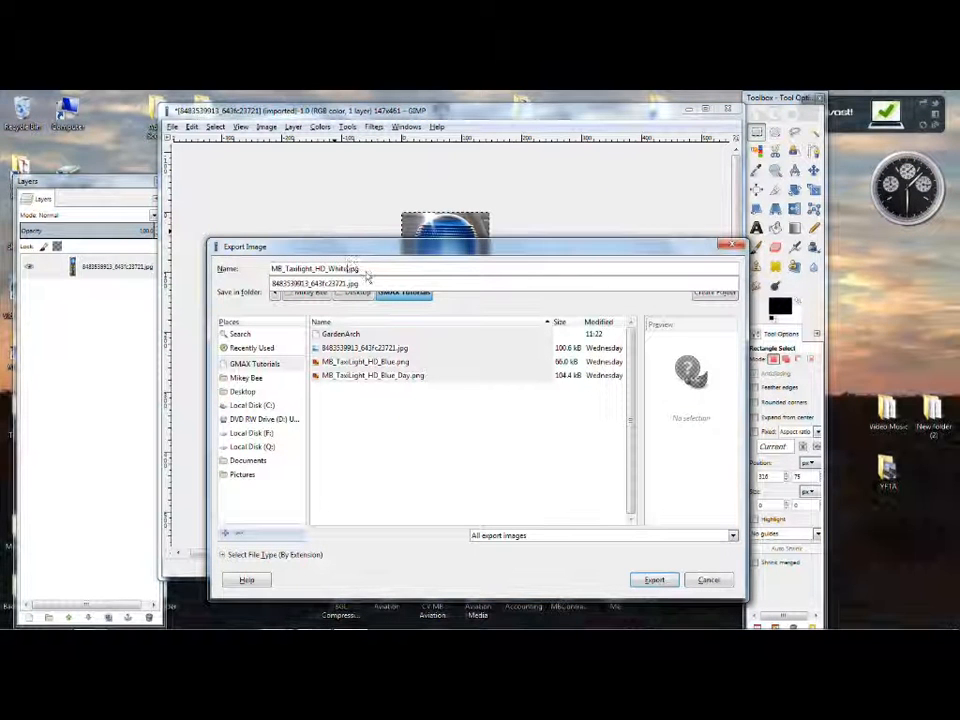
pyautogui.click(652, 582)
pyautogui.click(652, 581)
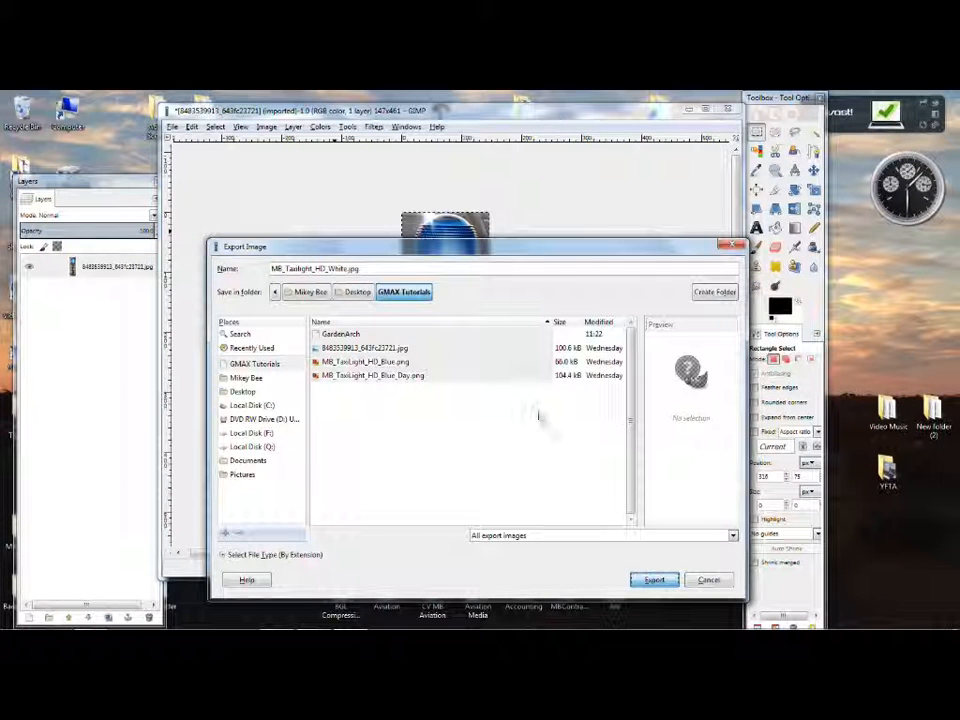
pyautogui.click(480, 432)
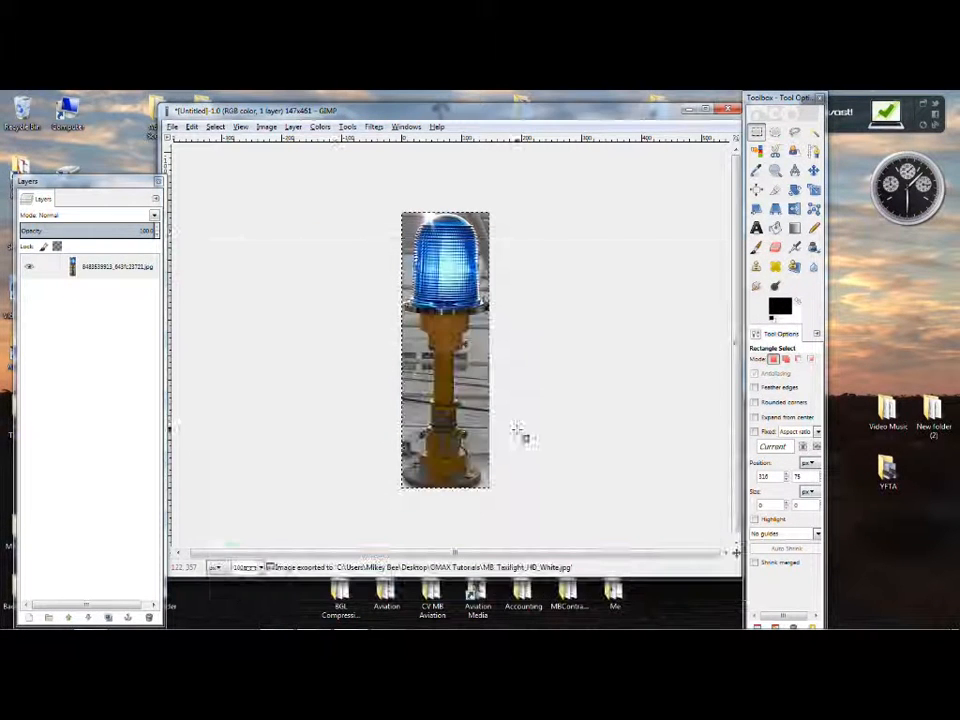
# Step: Close the cropped image, discarding its unsaved changes, and return to the GMAX Tutorials folder
pyautogui.hotkey('ctrl', 'w')
pyautogui.click(487, 420)
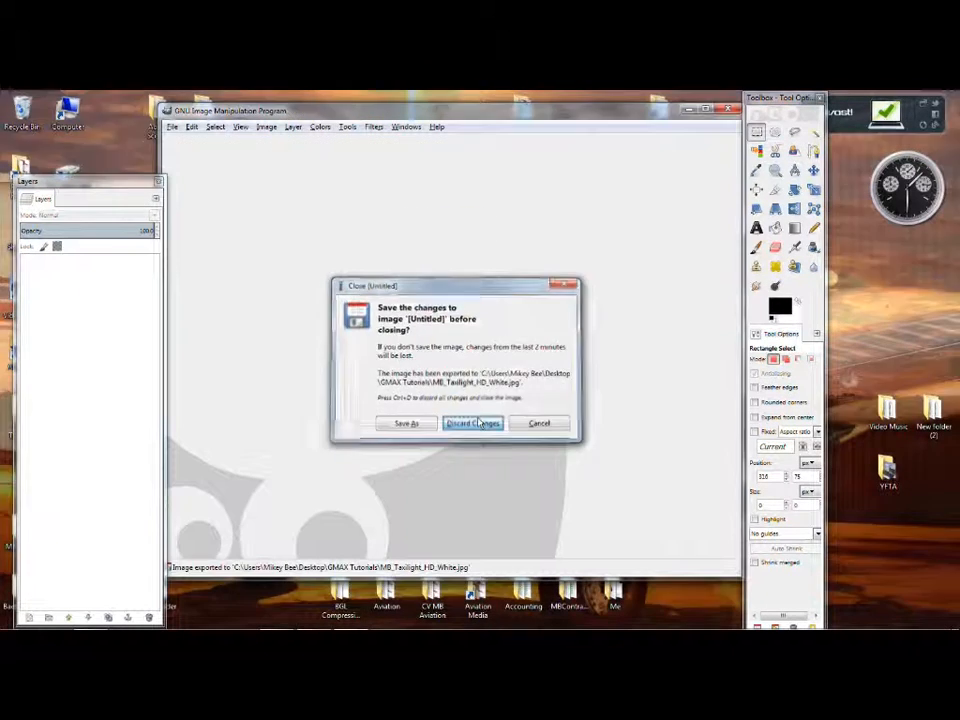
pyautogui.click(378, 413)
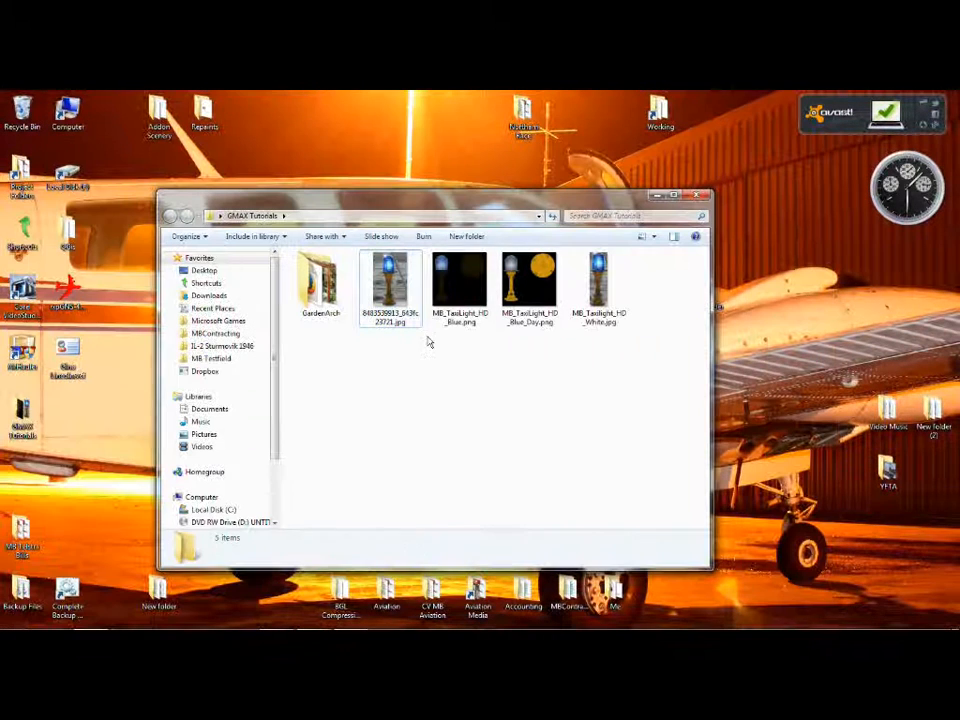
# Step: Compare the day and night taxi light textures, MB_TaxiLight_HD_Blue_Day.png and MB_TaxiLight_HD_Blue.png, in the photo viewer
pyautogui.doubleClick(527, 290)
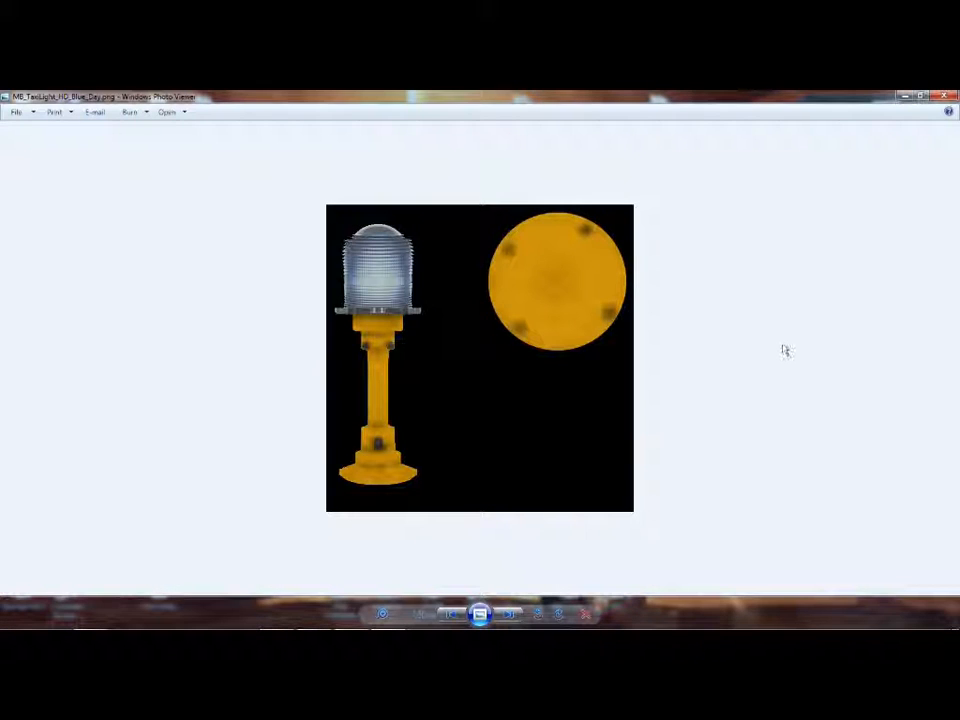
pyautogui.press('Left')
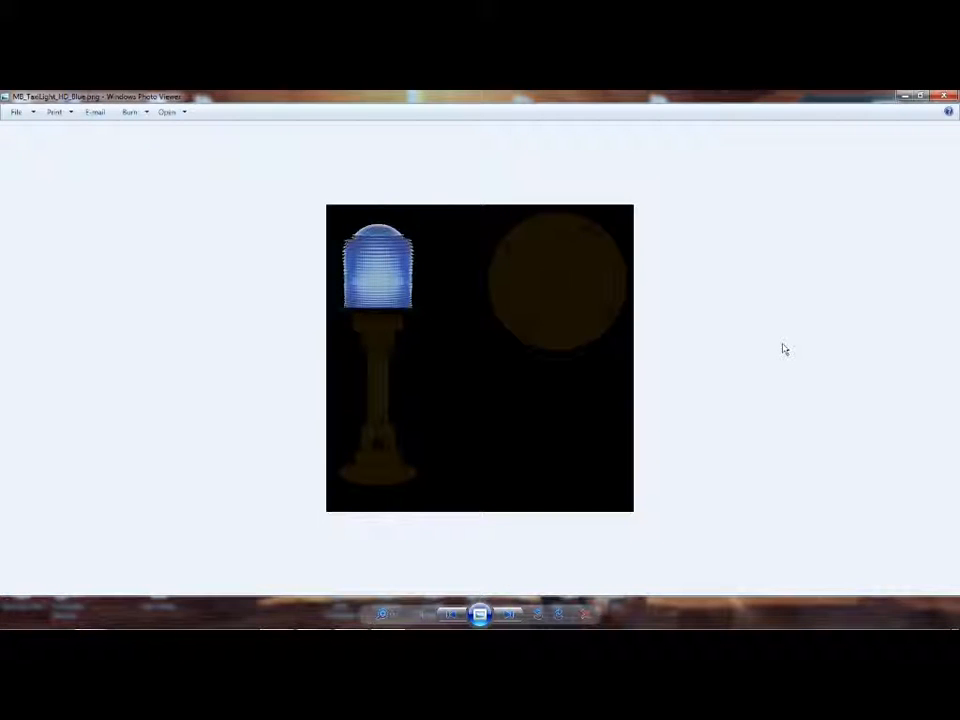
pyautogui.press('Right')
pyautogui.press('Left')
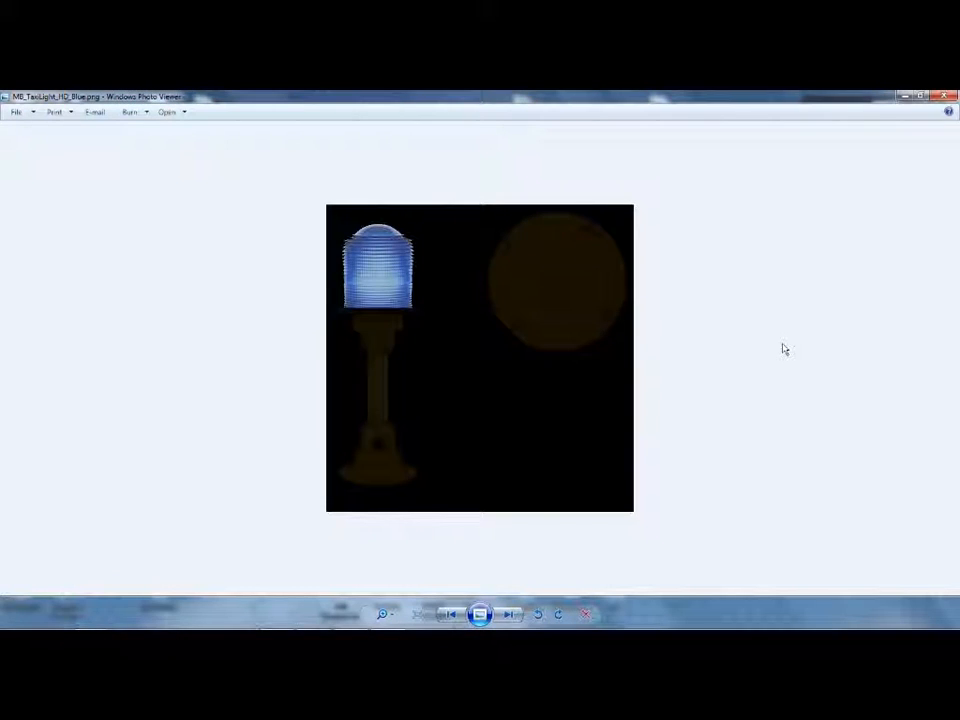
pyautogui.press('Right')
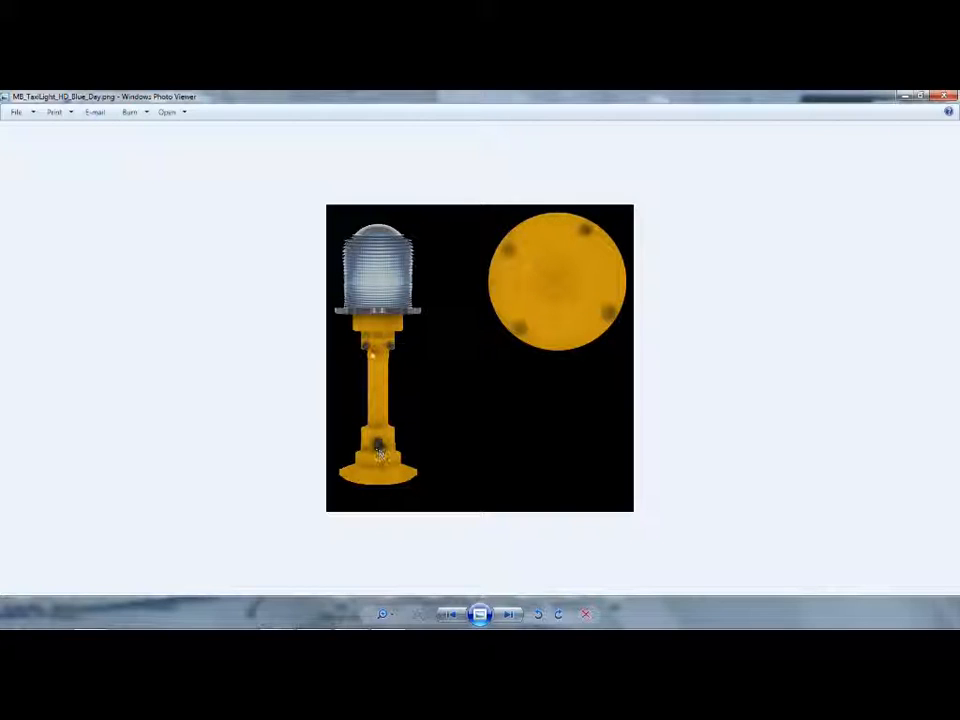
pyautogui.click(950, 101)
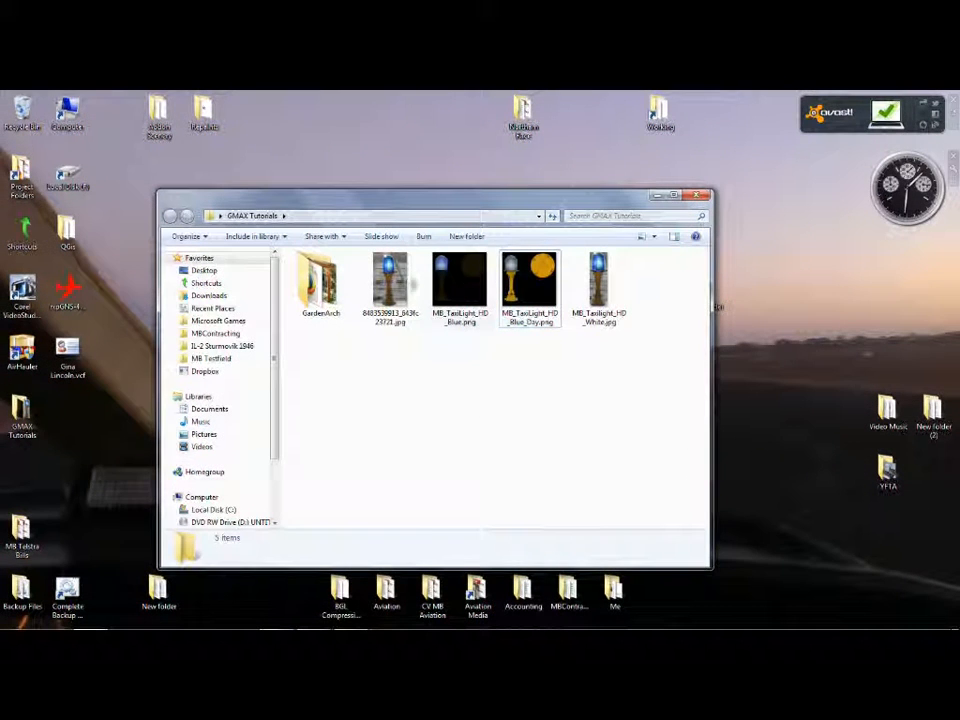
# Step: Launch gmax for the taxi light modelling work
pyautogui.moveTo(170, 620)
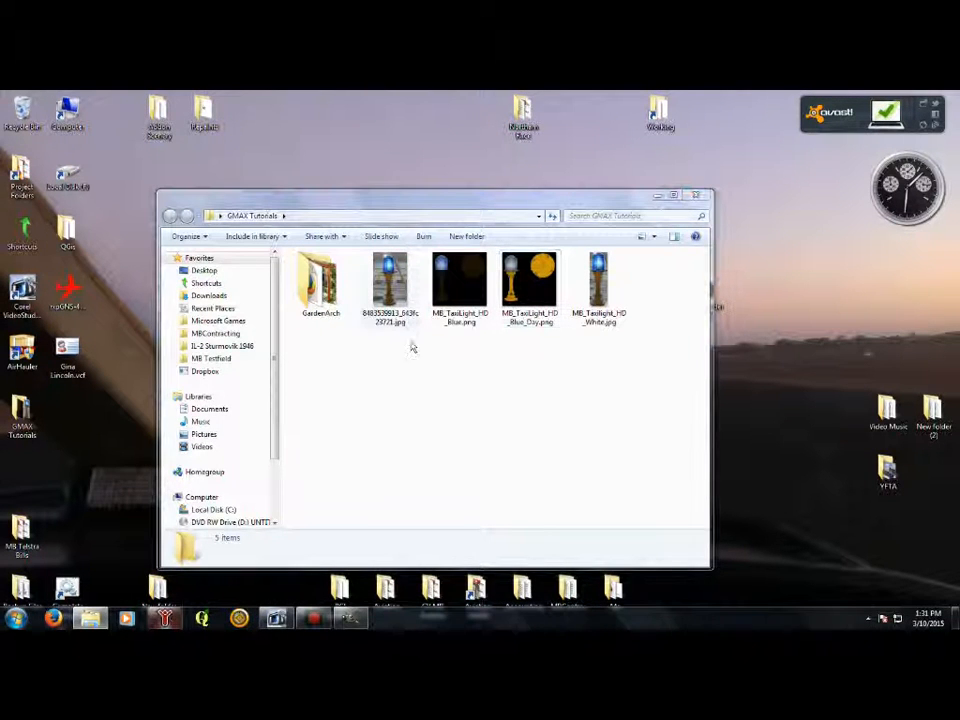
pyautogui.click(472, 410)
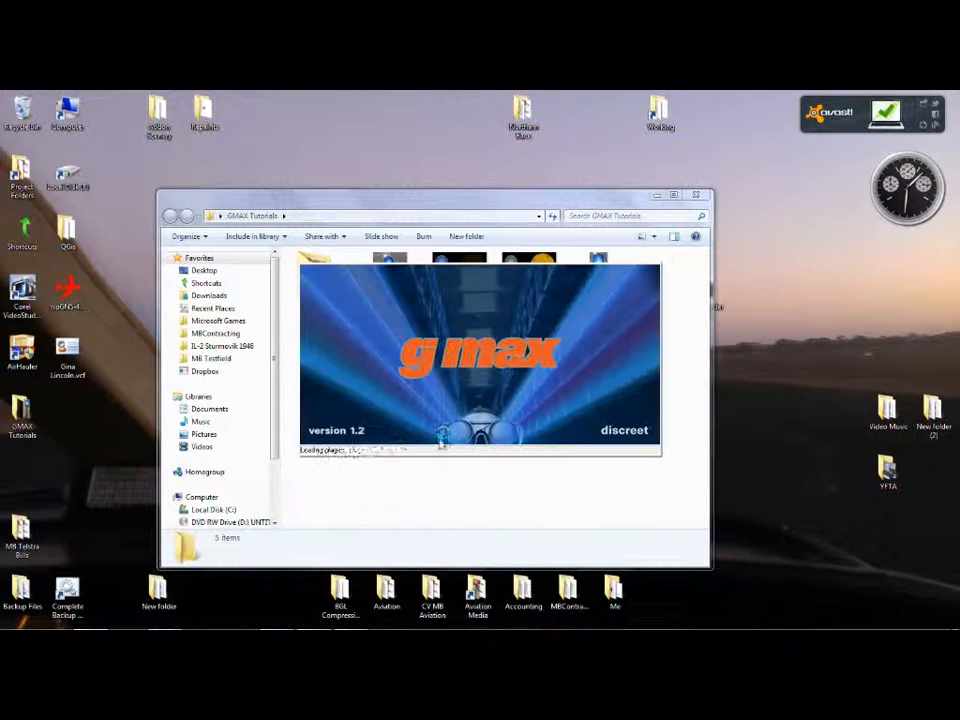
# Step: Open gmax with the FSX_GMaxGamepack game pack and make the Left viewport active
pyautogui.click(533, 390)
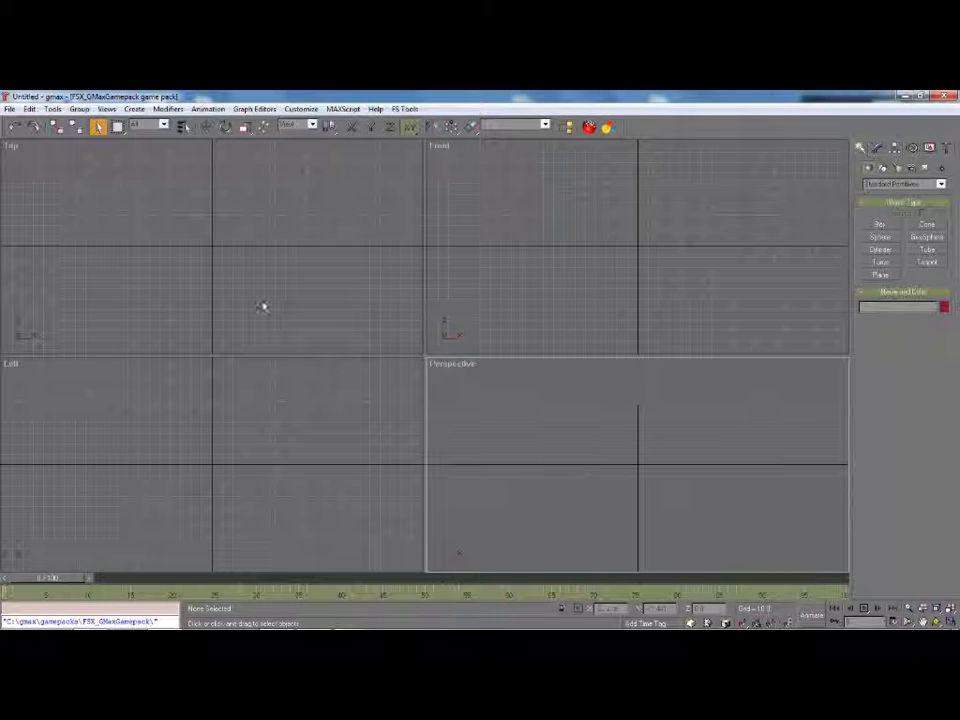
pyautogui.click(230, 272)
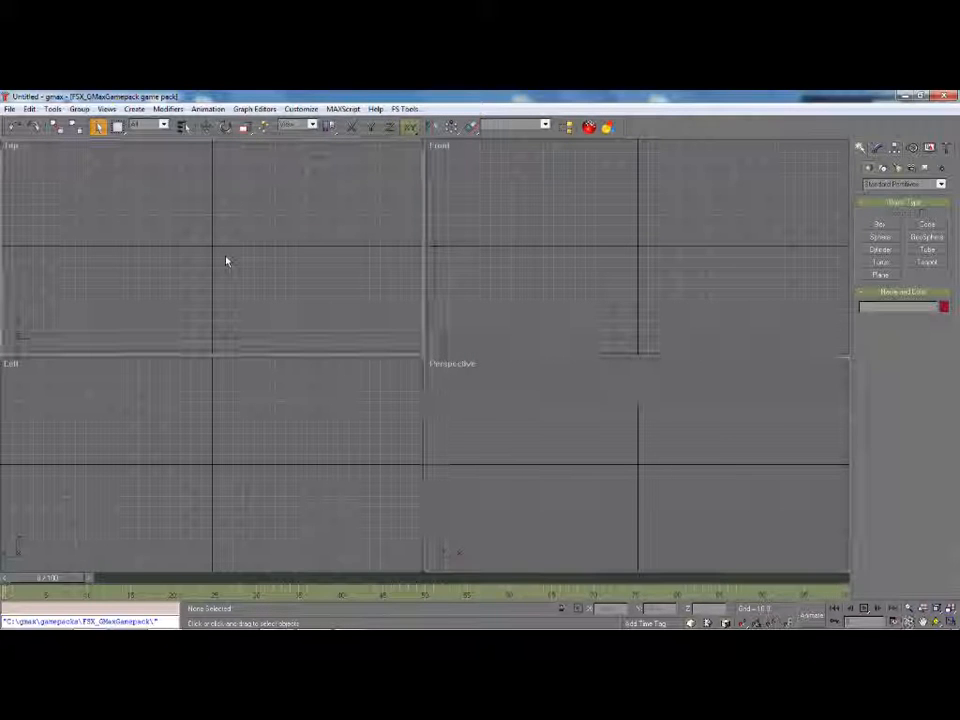
pyautogui.click(213, 472)
pyautogui.scroll(5, 225, 460)
pyautogui.scroll(-1, 226, 459)
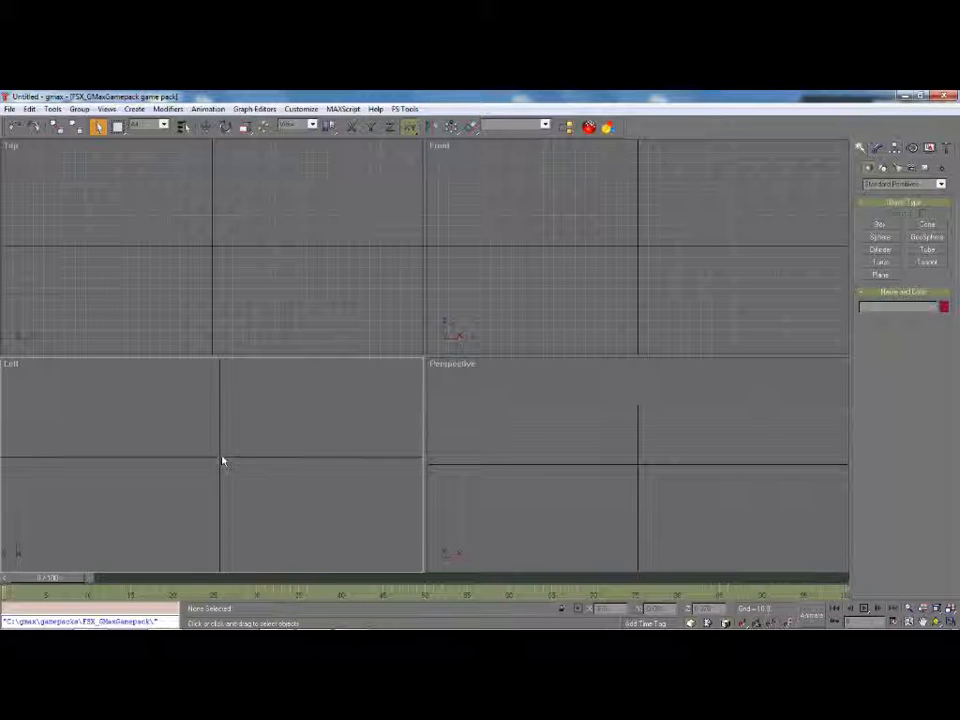
# Step: Draw a plane near the origin in the Left viewport, 0.3 long and 0.2 wide, with one segment in each direction
pyautogui.click(879, 276)
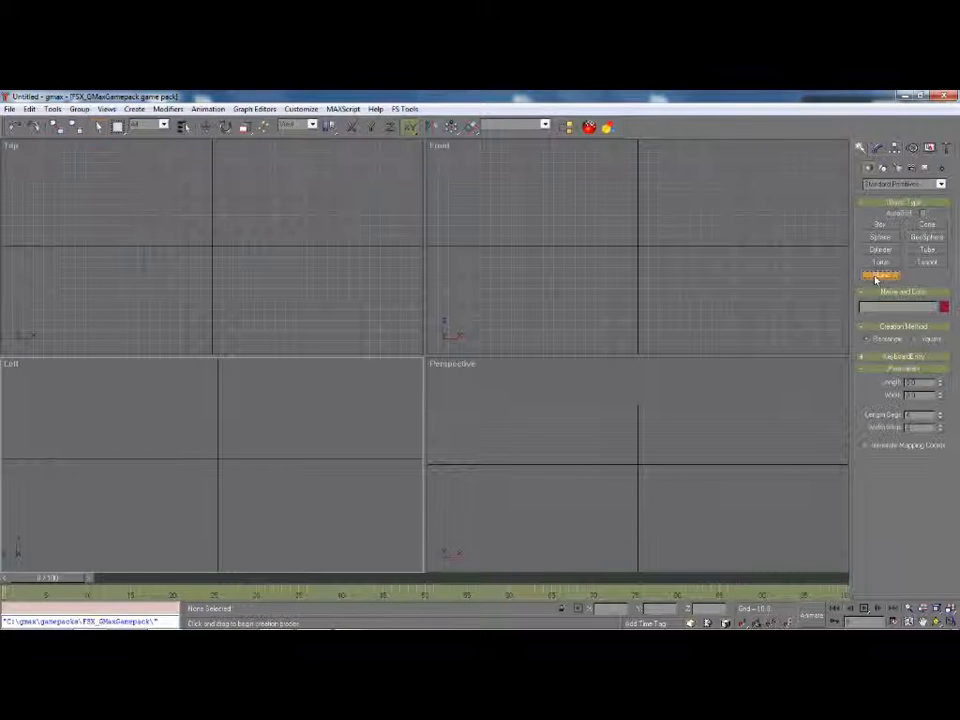
pyautogui.moveTo(207, 426); pyautogui.dragTo(231, 463)
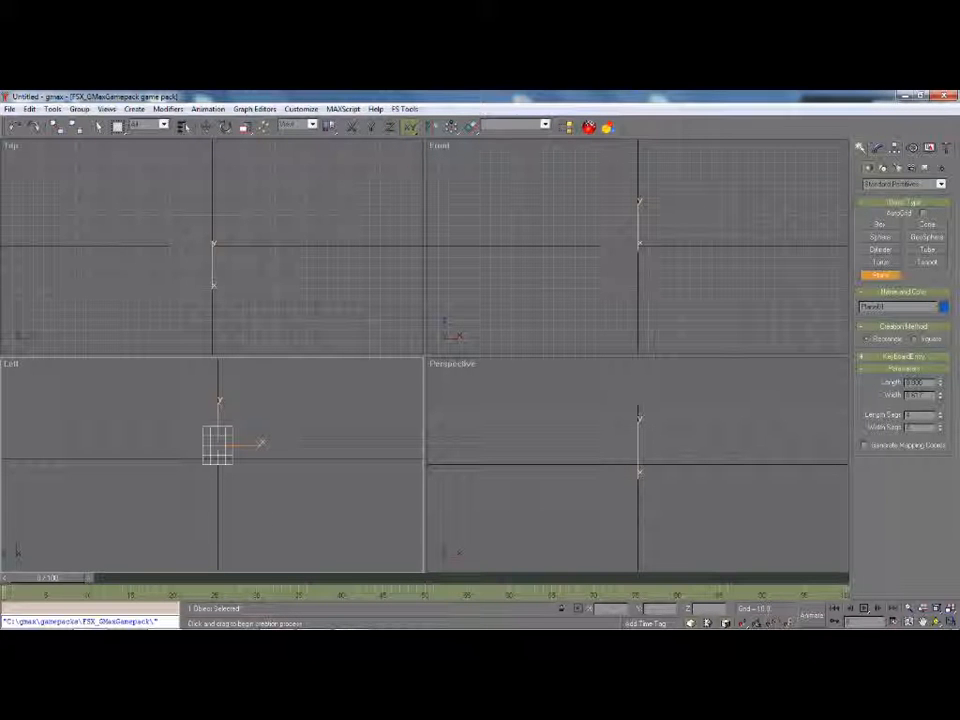
pyautogui.click(915, 382)
pyautogui.write('1')
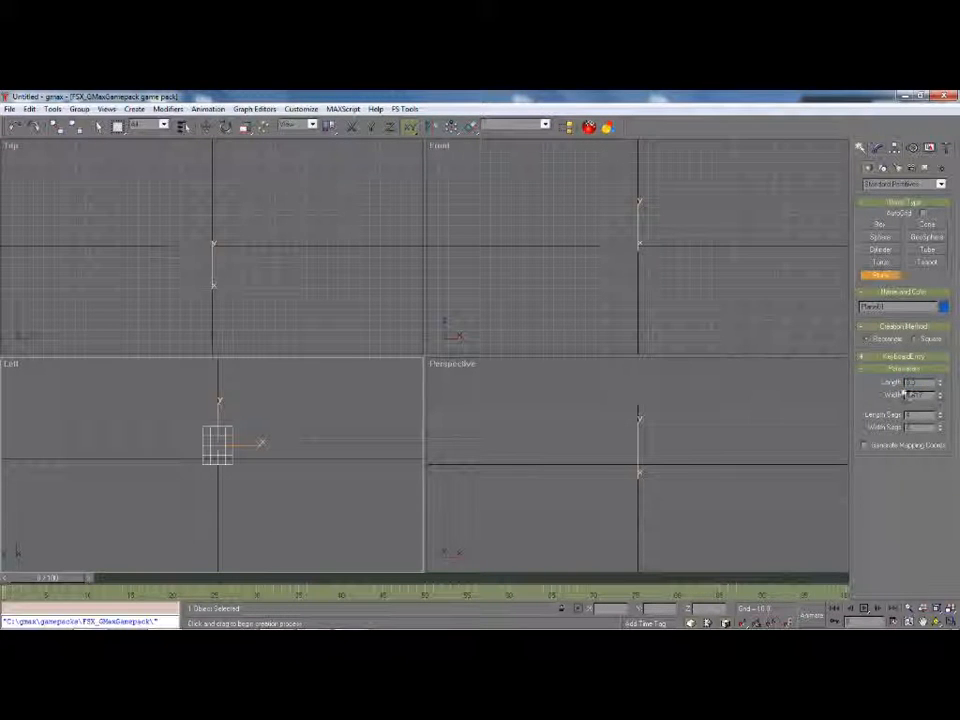
pyautogui.press('Tab')
pyautogui.write('0.2')
pyautogui.press('Return')
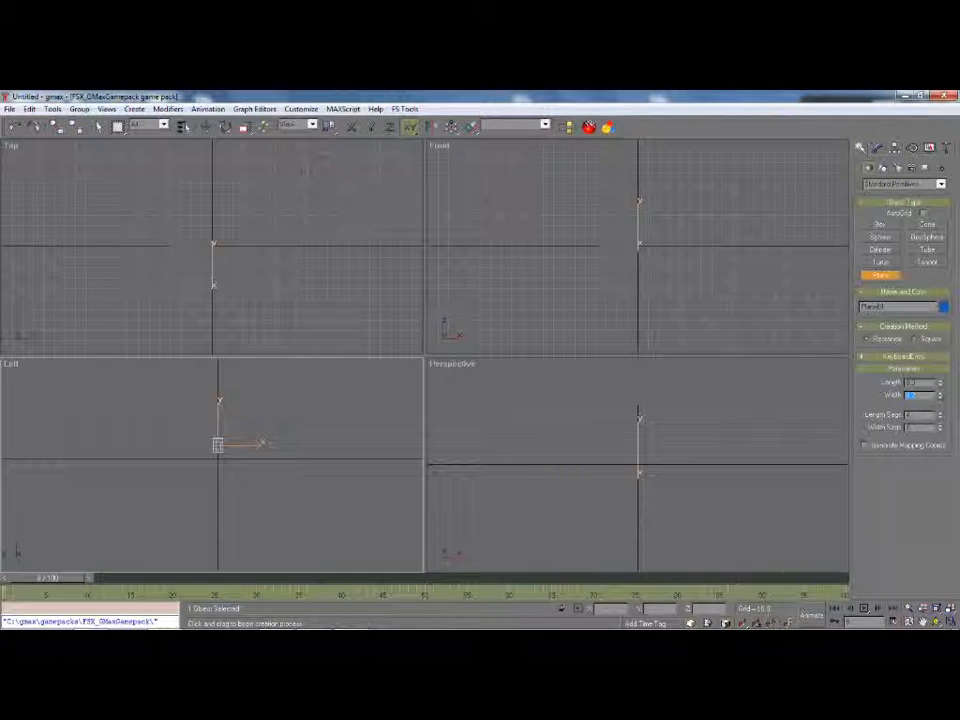
pyautogui.moveTo(217, 444); pyautogui.dragTo(216, 446)
pyautogui.click(941, 429)
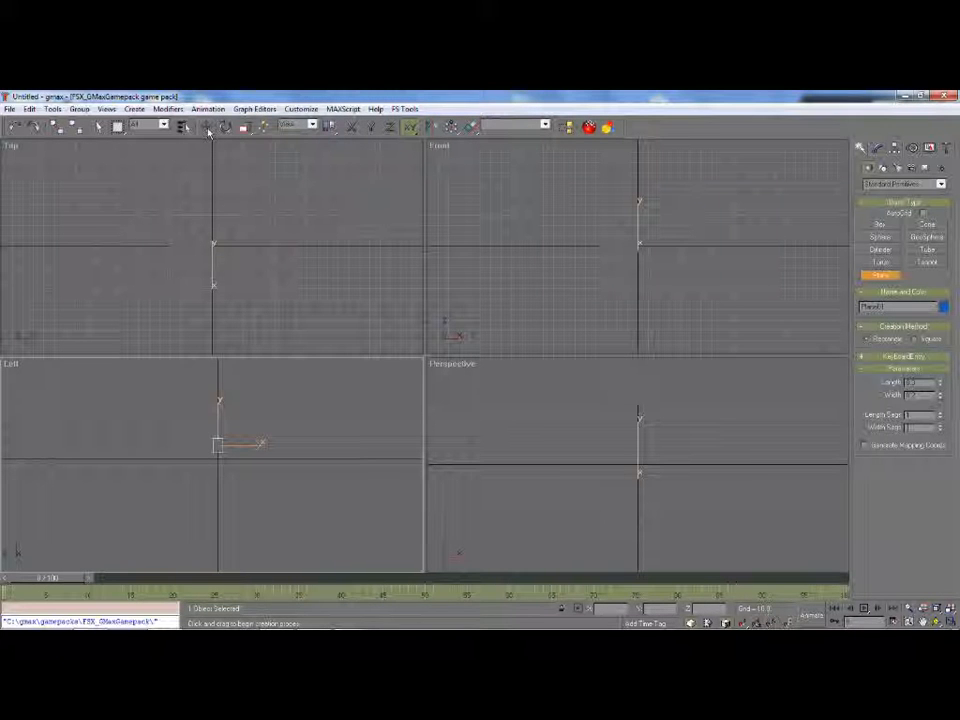
# Step: Centre the plane horizontally on the origin by setting its Y position to 0
pyautogui.click(207, 127)
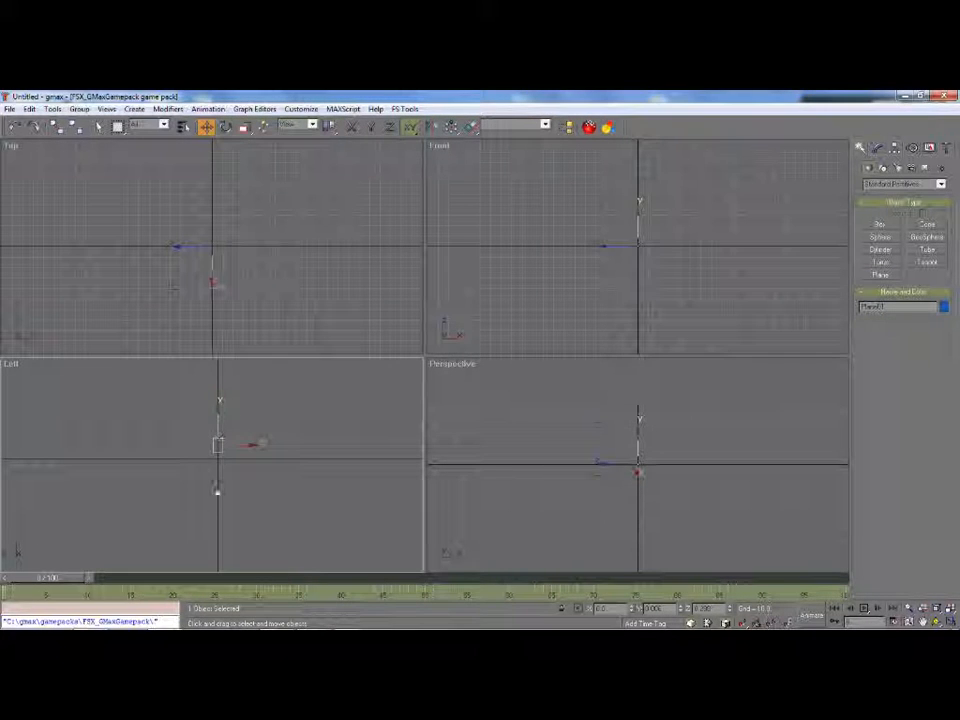
pyautogui.click(215, 437)
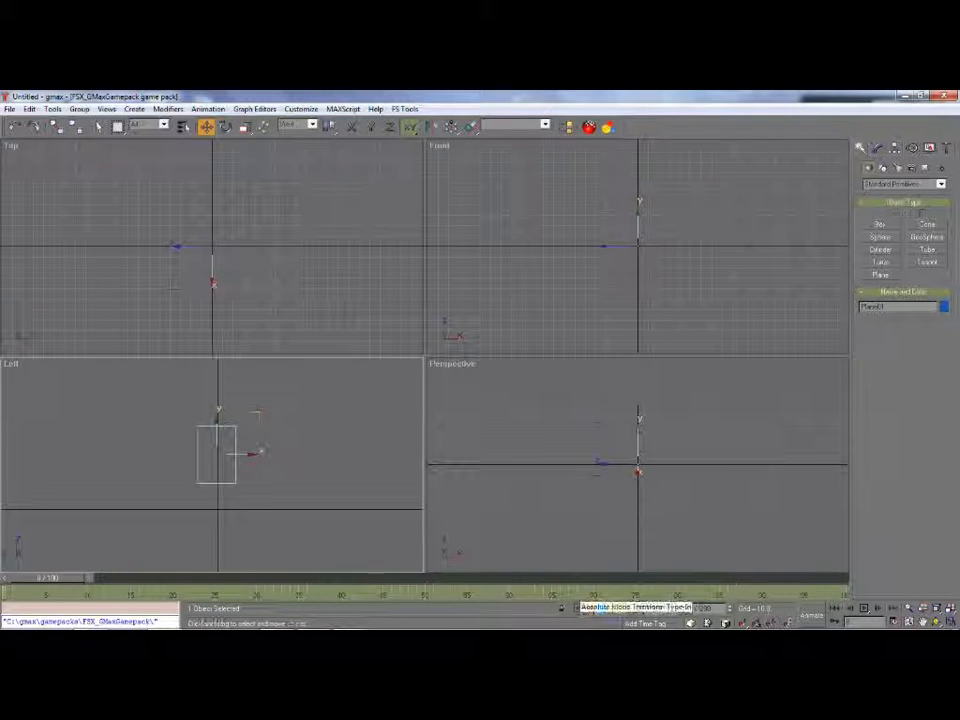
pyautogui.doubleClick(610, 608)
pyautogui.press('Tab')
pyautogui.press('Tab')
pyautogui.write('0')
pyautogui.press('Tab')
# Step: Move the plane vertically in the Left viewport so that its lower edge sits on the ground line
pyautogui.scroll(4, 216, 528)
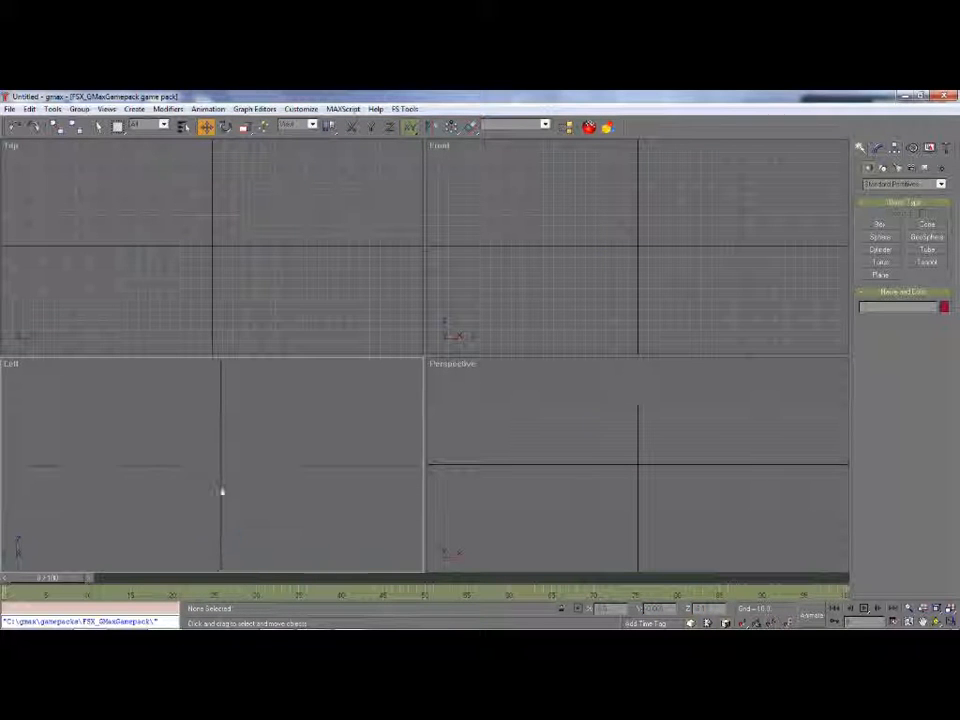
pyautogui.moveTo(220, 425); pyautogui.dragTo(224, 362)
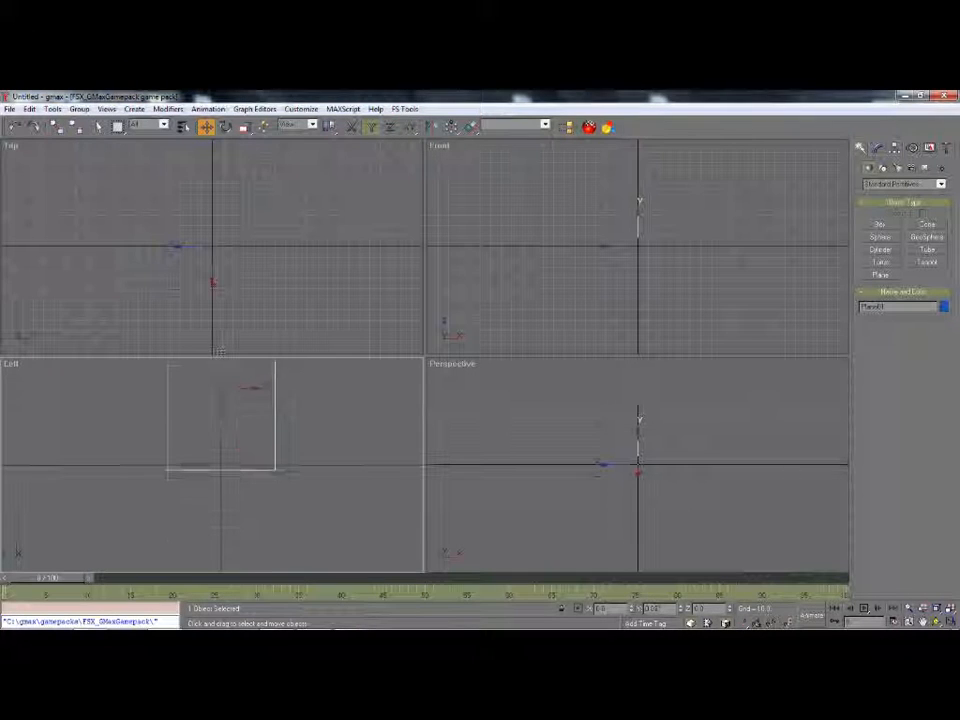
pyautogui.scroll(6, 221, 482)
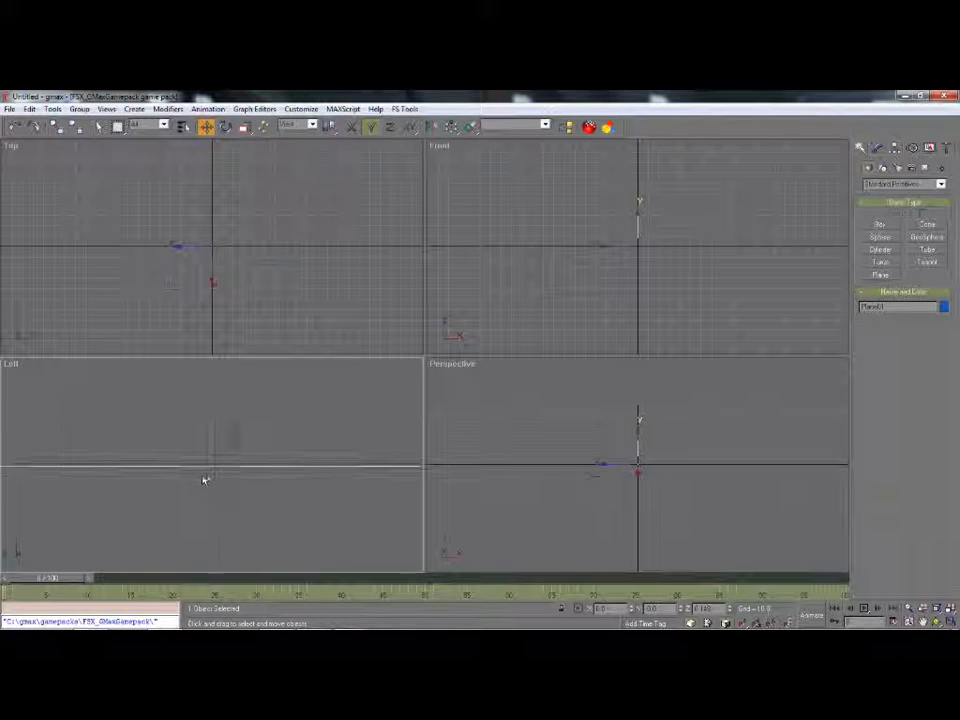
pyautogui.moveTo(214, 462); pyautogui.dragTo(222, 455)
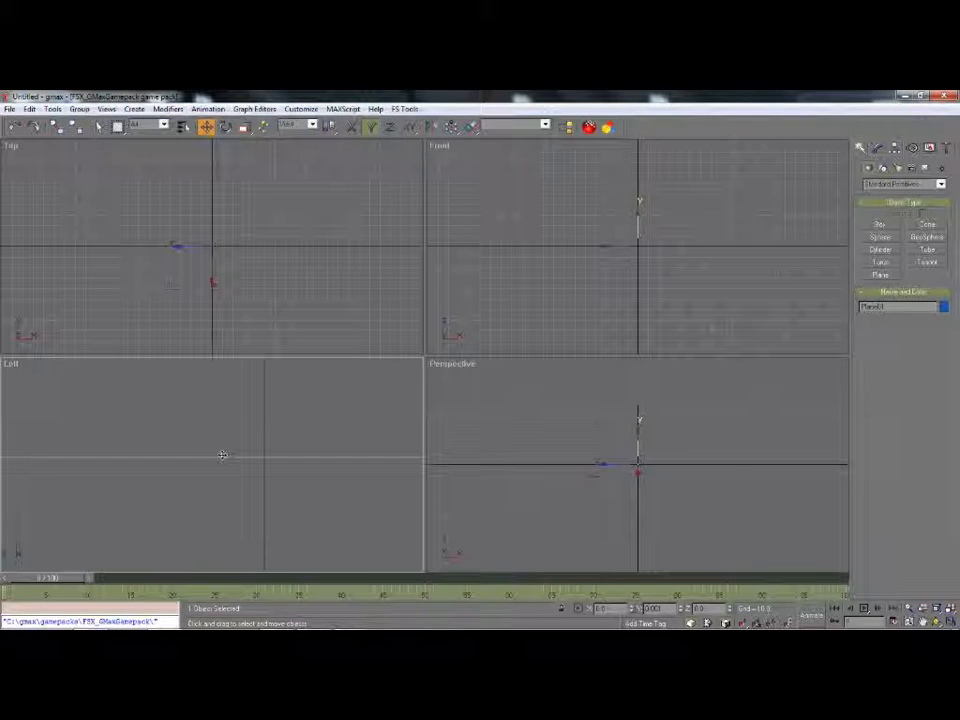
pyautogui.click(212, 508)
pyautogui.scroll(-5, 212, 508)
pyautogui.scroll(-3, 212, 505)
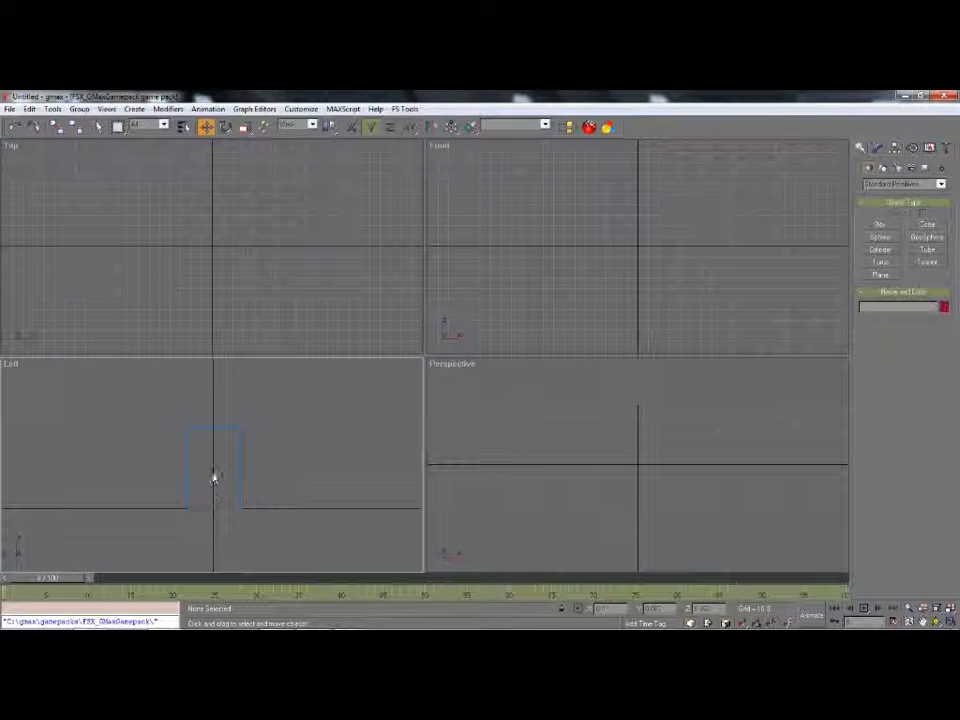
# Step: Create a new material for the selected plane and set its specular colour to black
pyautogui.click(221, 428)
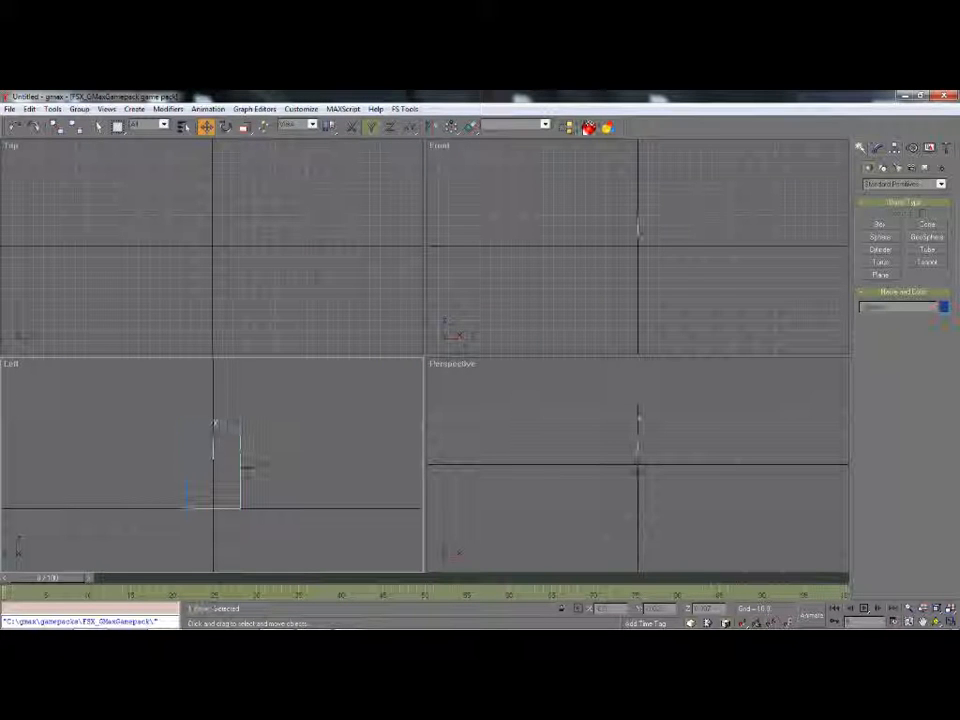
pyautogui.click(589, 127)
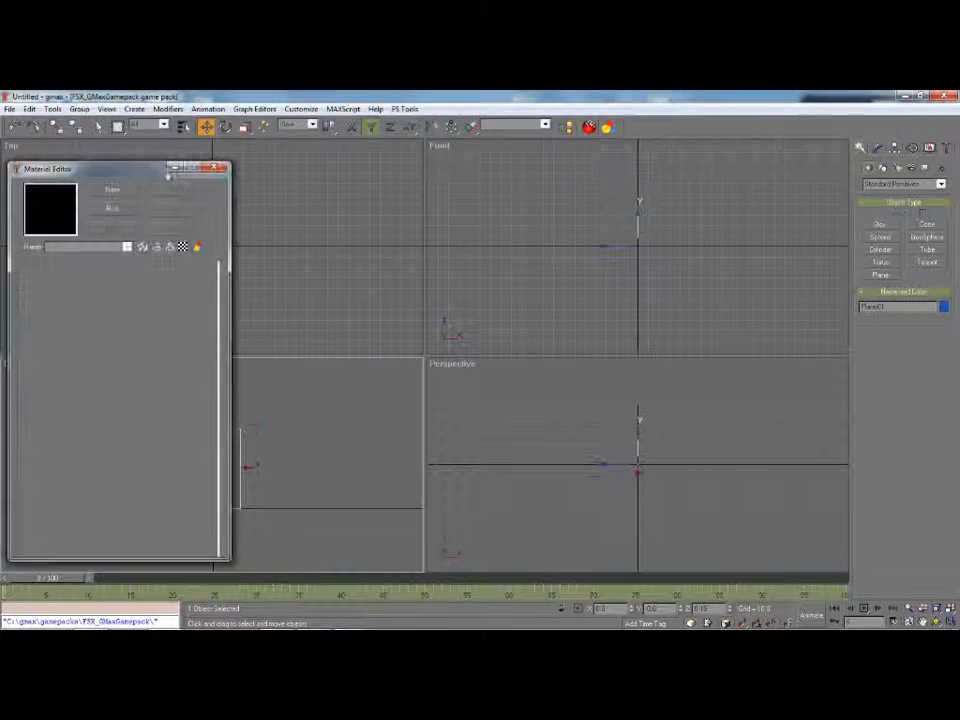
pyautogui.moveTo(139, 171); pyautogui.dragTo(551, 194)
pyautogui.click(524, 213)
pyautogui.click(451, 346)
pyautogui.click(451, 403)
pyautogui.click(492, 378)
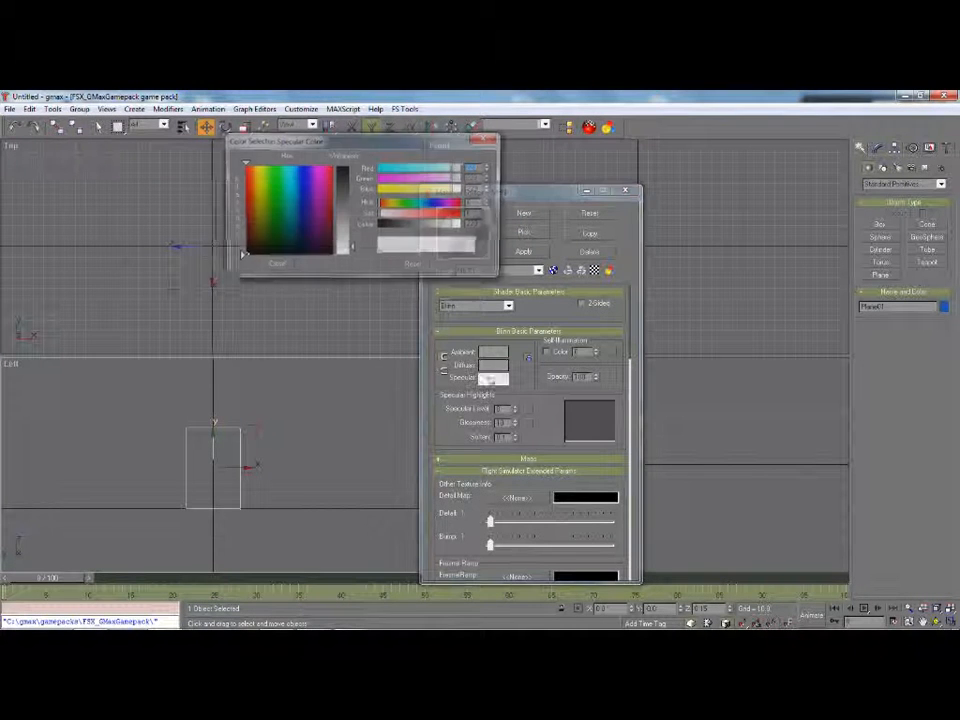
pyautogui.moveTo(354, 246); pyautogui.dragTo(354, 162)
pyautogui.click(276, 266)
# Step: Add a bitmap to the material's diffuse channel and browse to the GMAX Tutorials folder on the Desktop
pyautogui.click(519, 370)
pyautogui.doubleClick(498, 253)
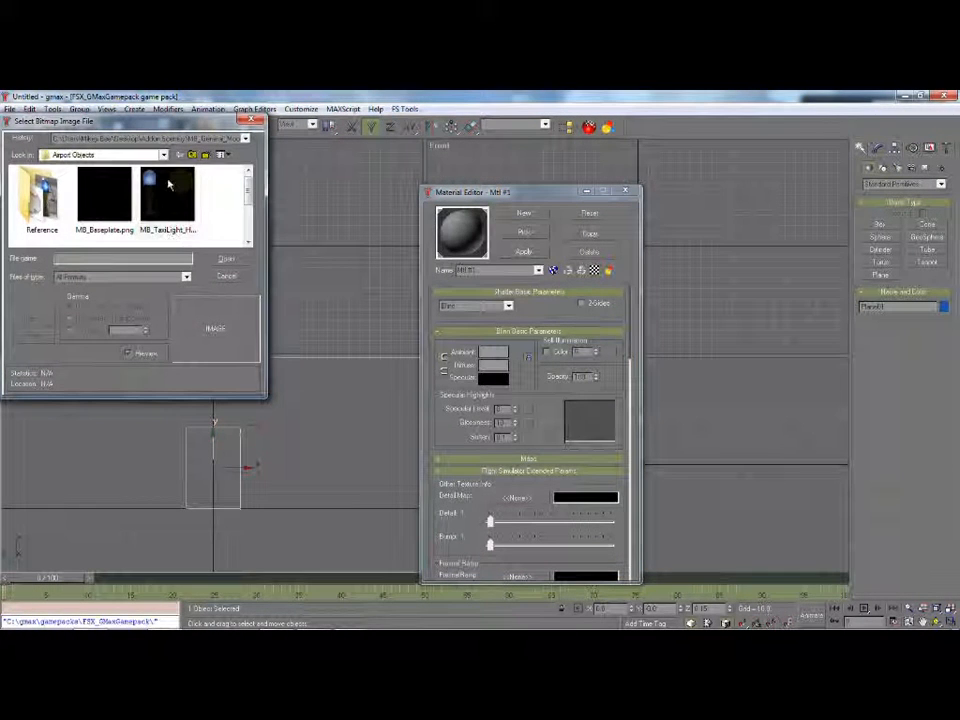
pyautogui.moveTo(157, 128); pyautogui.dragTo(260, 136)
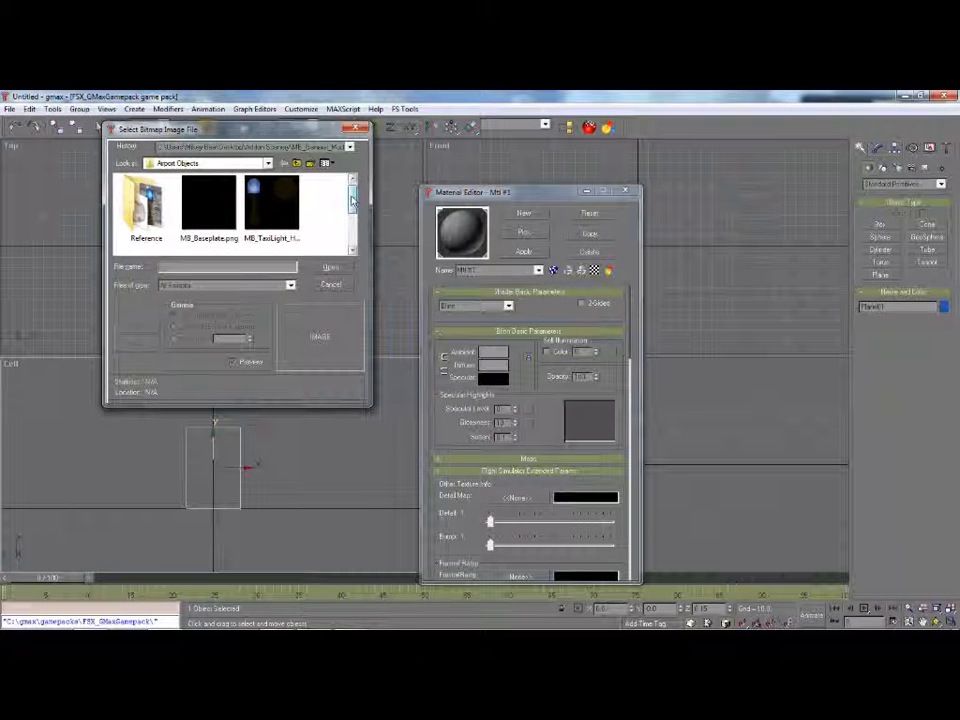
pyautogui.scroll(-1, 352, 205)
pyautogui.scroll(-1, 352, 205)
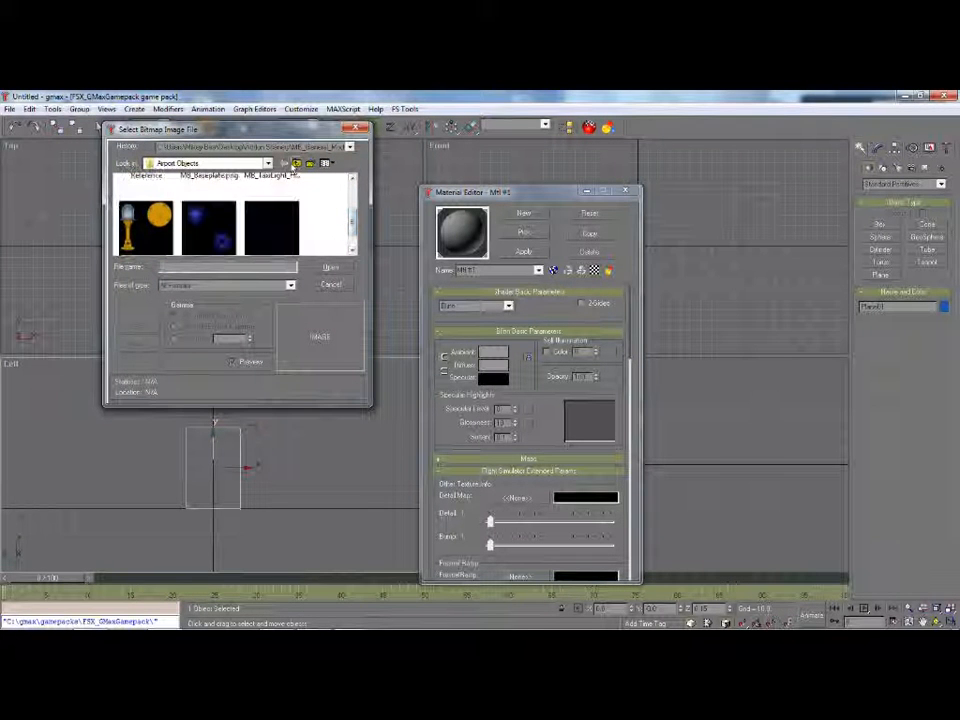
pyautogui.click(296, 163)
pyautogui.click(296, 165)
pyautogui.click(296, 165)
pyautogui.click(352, 232)
pyautogui.click(352, 232)
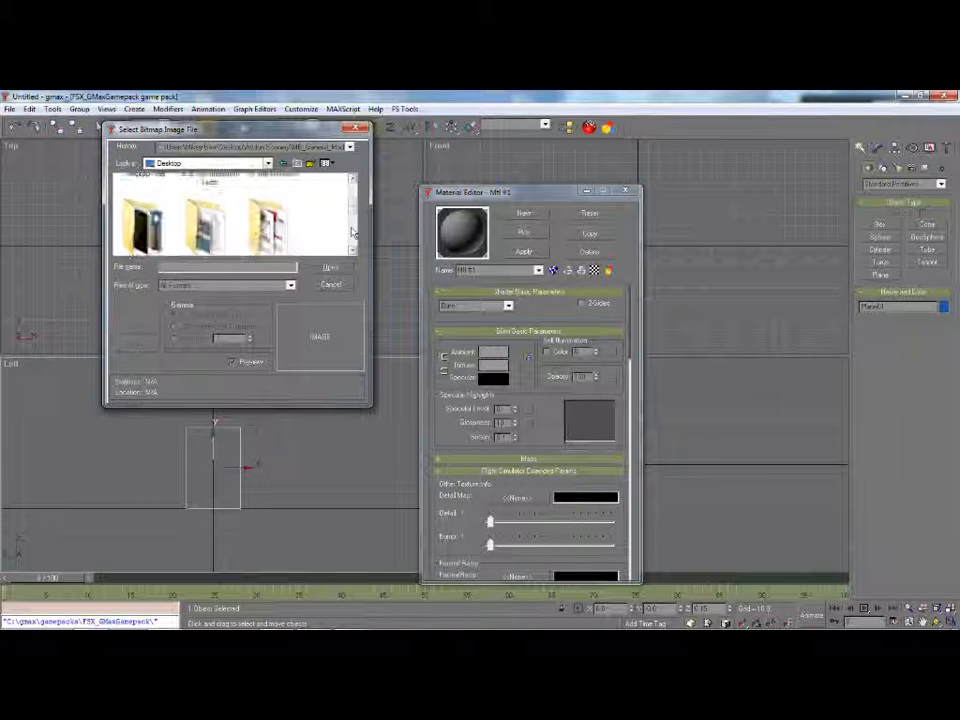
pyautogui.doubleClick(156, 181)
# Step: Load the cropped taxi light reference, MB_Taxilight_HD_White.jpg, as the diffuse bitmap
pyautogui.click(208, 205)
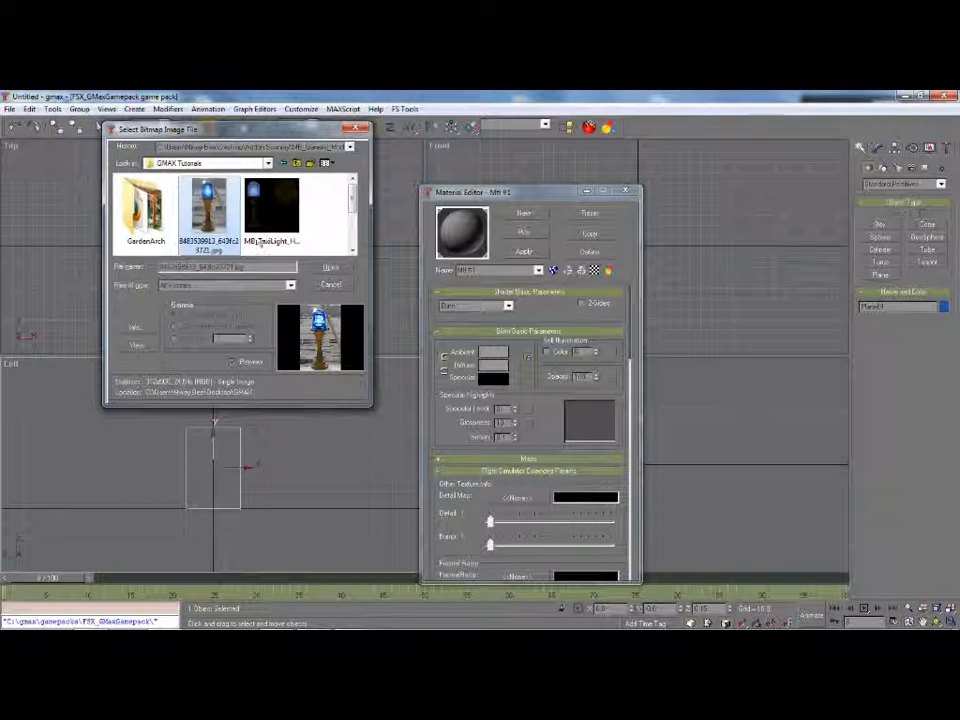
pyautogui.click(352, 250)
pyautogui.click(352, 250)
pyautogui.doubleClick(210, 201)
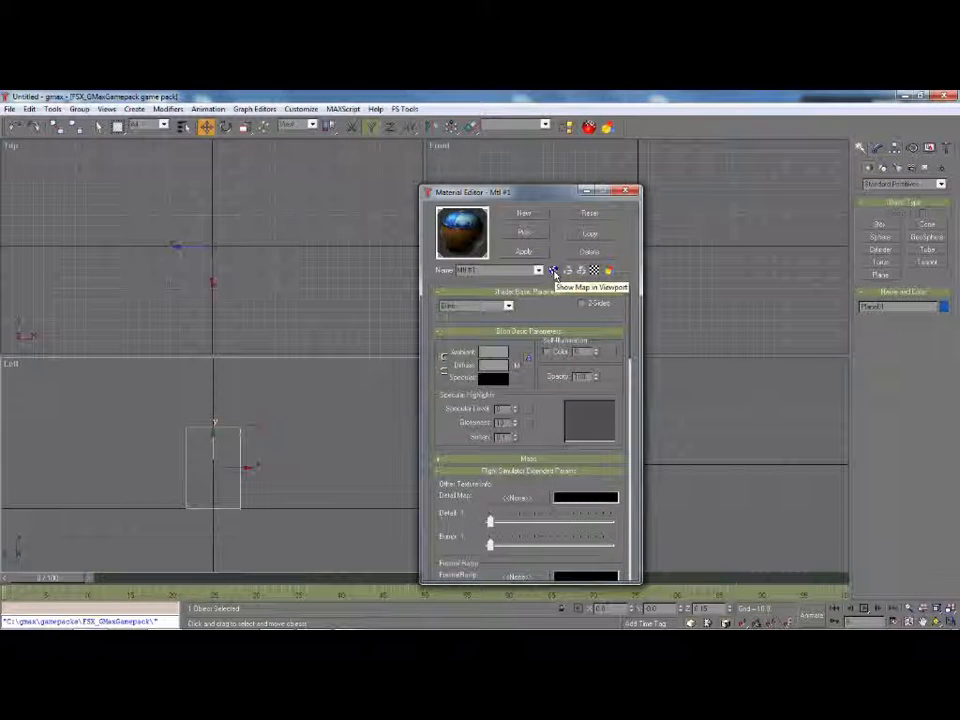
# Step: Show the reference map on the plane in the Left viewport using Smooth + Highlights shading and Texture Correction
pyautogui.click(555, 270)
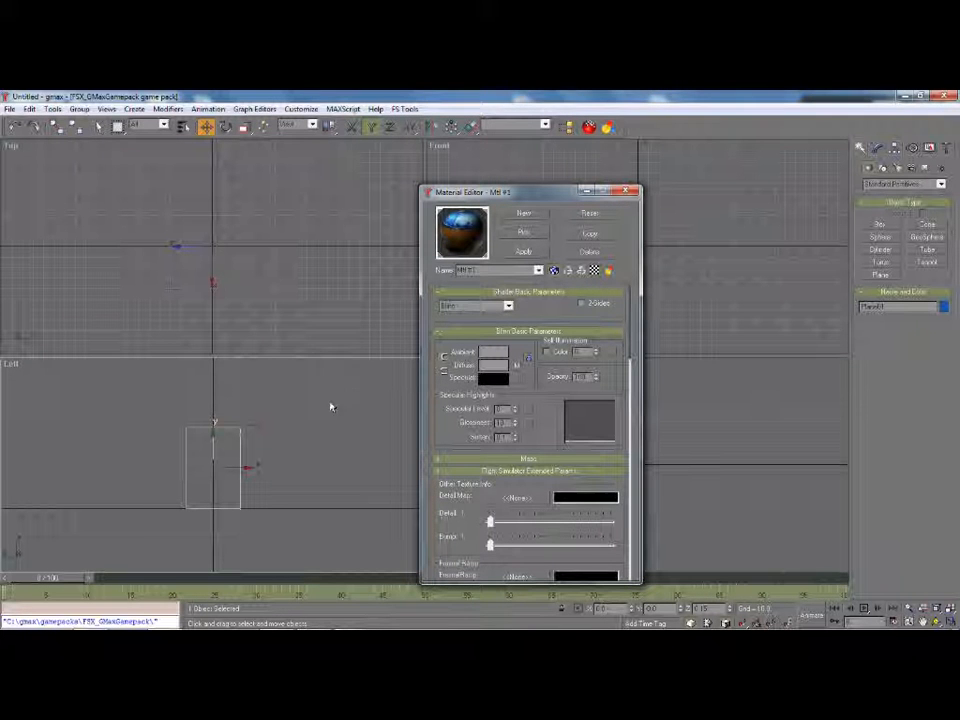
pyautogui.rightClick(12, 365)
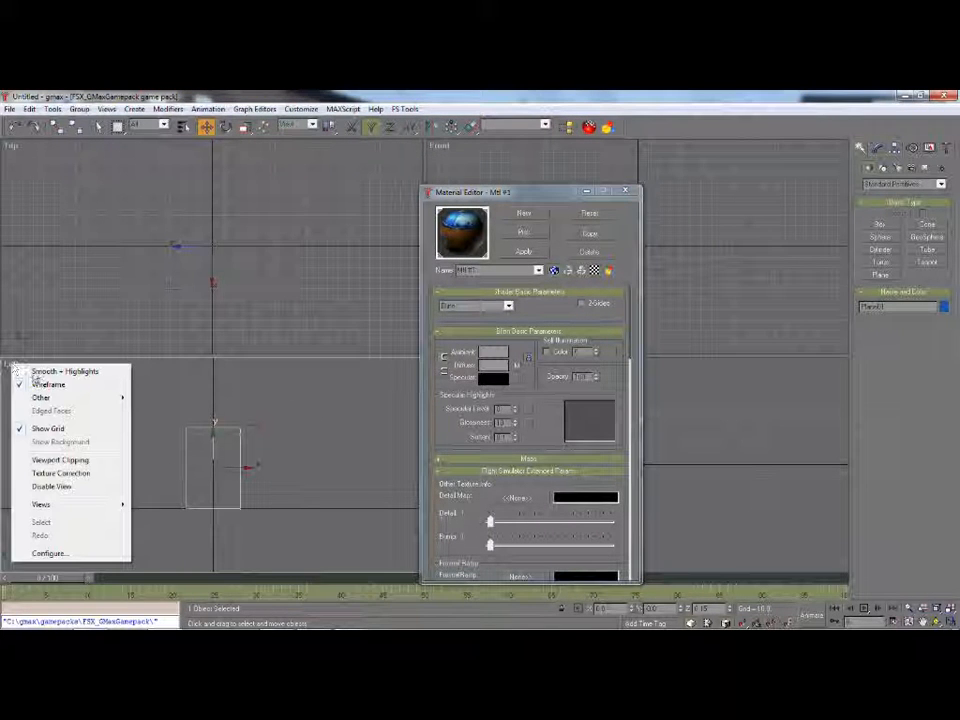
pyautogui.click(40, 372)
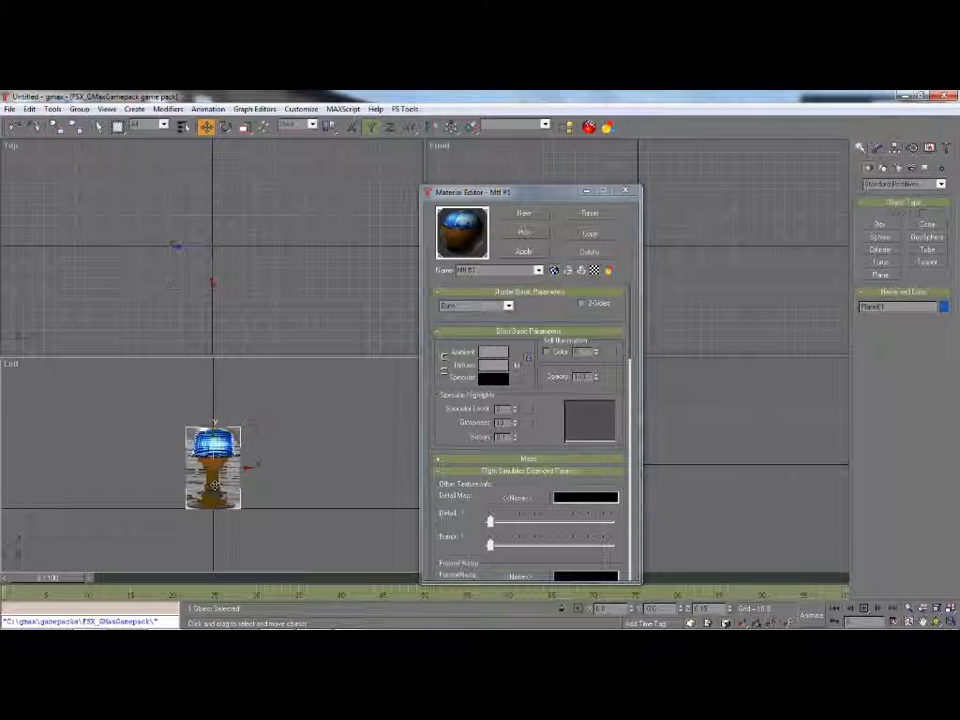
pyautogui.rightClick(13, 366)
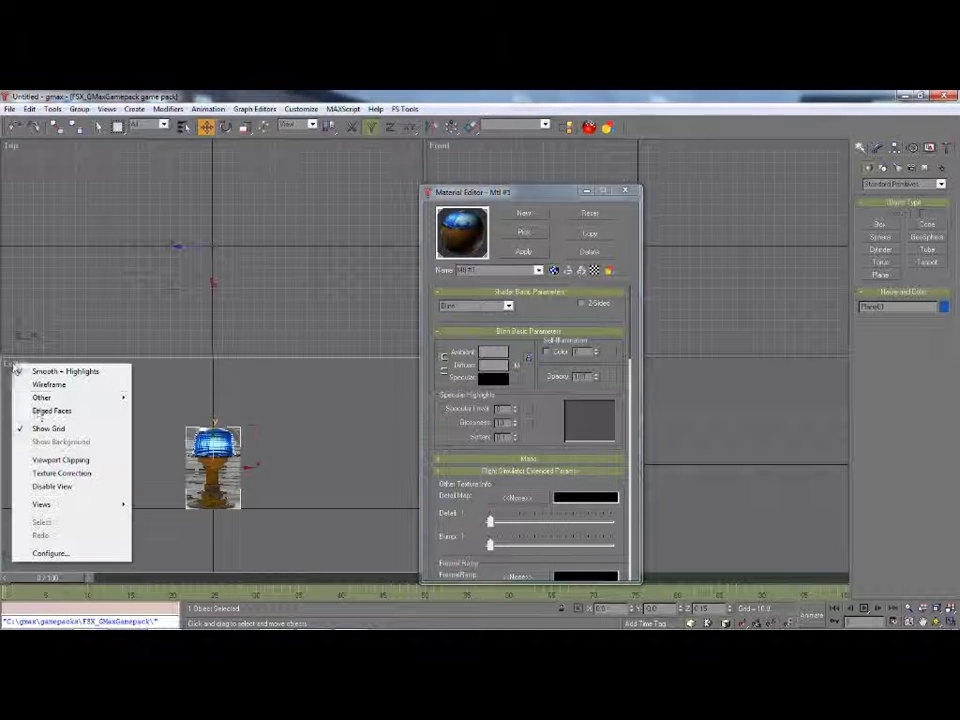
pyautogui.click(60, 474)
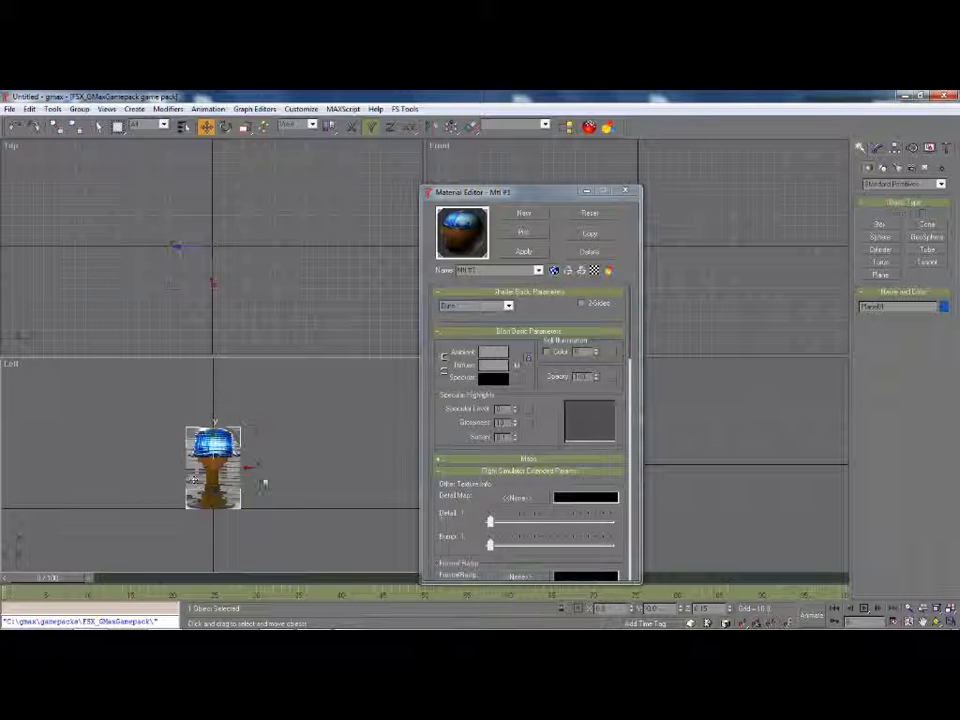
# Step: Close the material editor and view the textured plane at an angle in the Perspective viewport
pyautogui.click(627, 191)
pyautogui.click(582, 528)
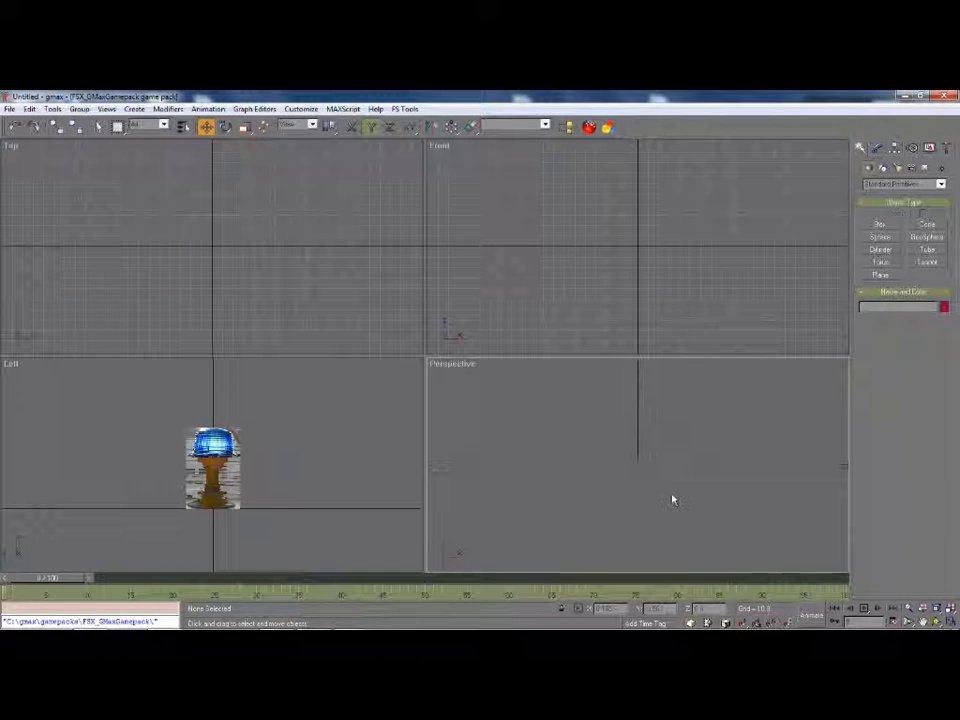
pyautogui.click(936, 621)
pyautogui.moveTo(708, 467); pyautogui.dragTo(741, 471)
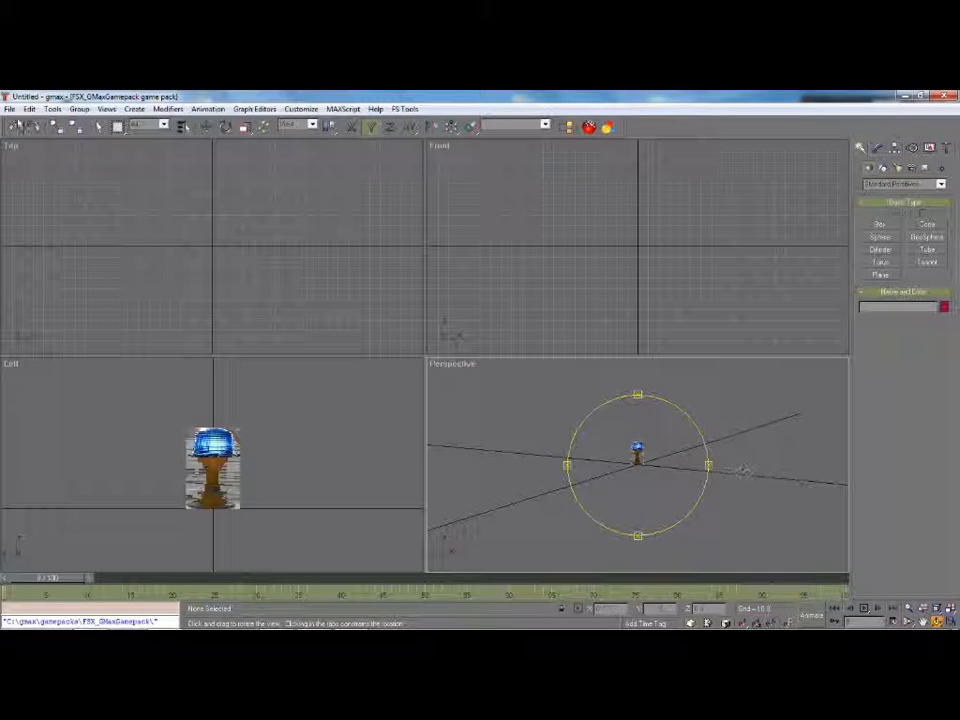
# Step: Reduce the reference plane's width to about 0.12 so the taxi light image has natural proportions, and deselect the plane
pyautogui.click(98, 126)
pyautogui.scroll(2, 195, 527)
pyautogui.click(234, 430)
pyautogui.click(877, 147)
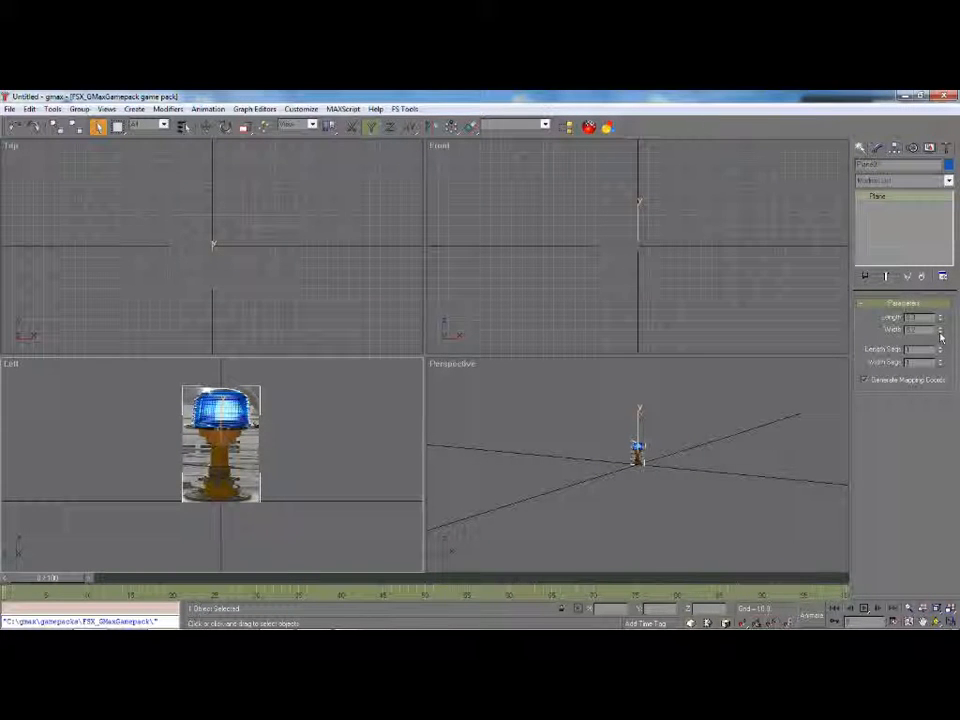
pyautogui.moveTo(940, 338); pyautogui.dragTo(940, 338)
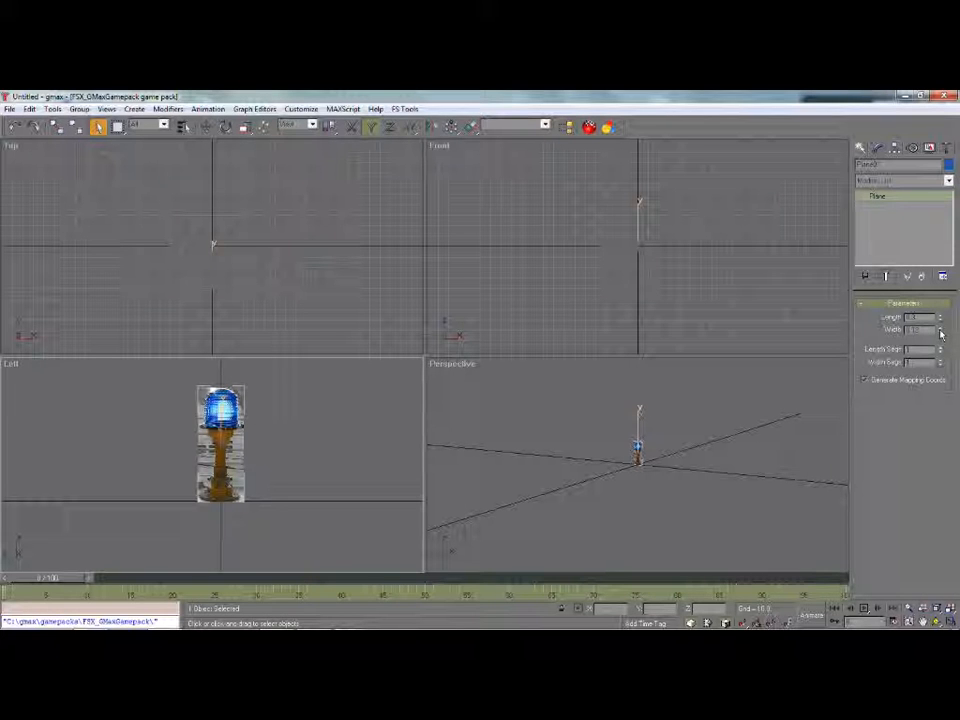
pyautogui.click(350, 457)
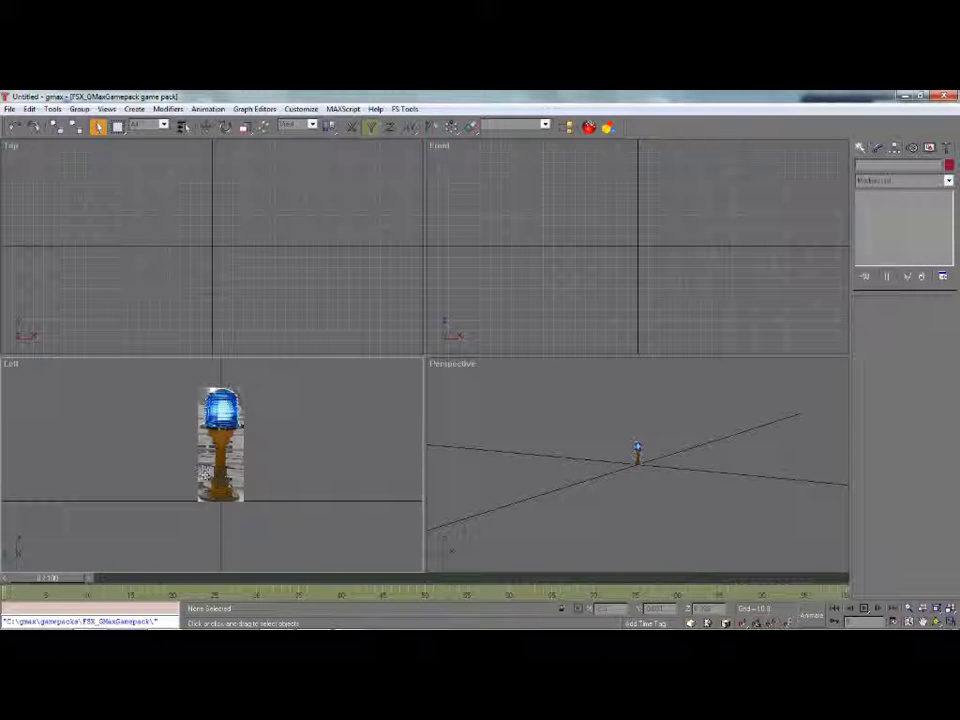
pyautogui.scroll(5, 200, 490)
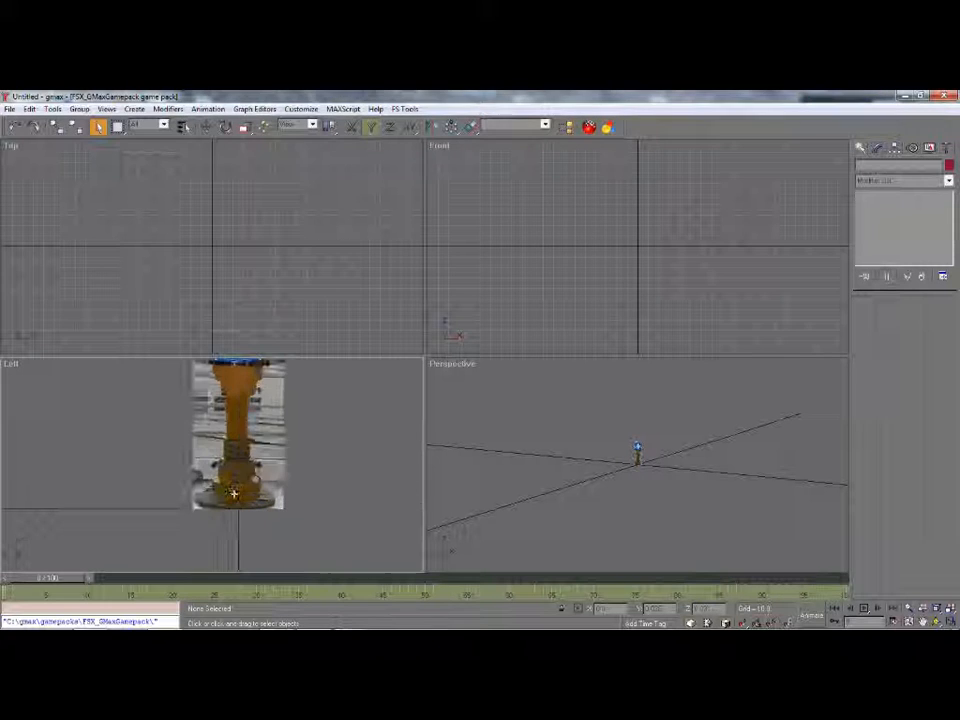
# Step: Examine the taxi light's lamp, collar, stem and base on the reference plane in the Left viewport, and leave the plane deselected
pyautogui.scroll(-2, 235, 497)
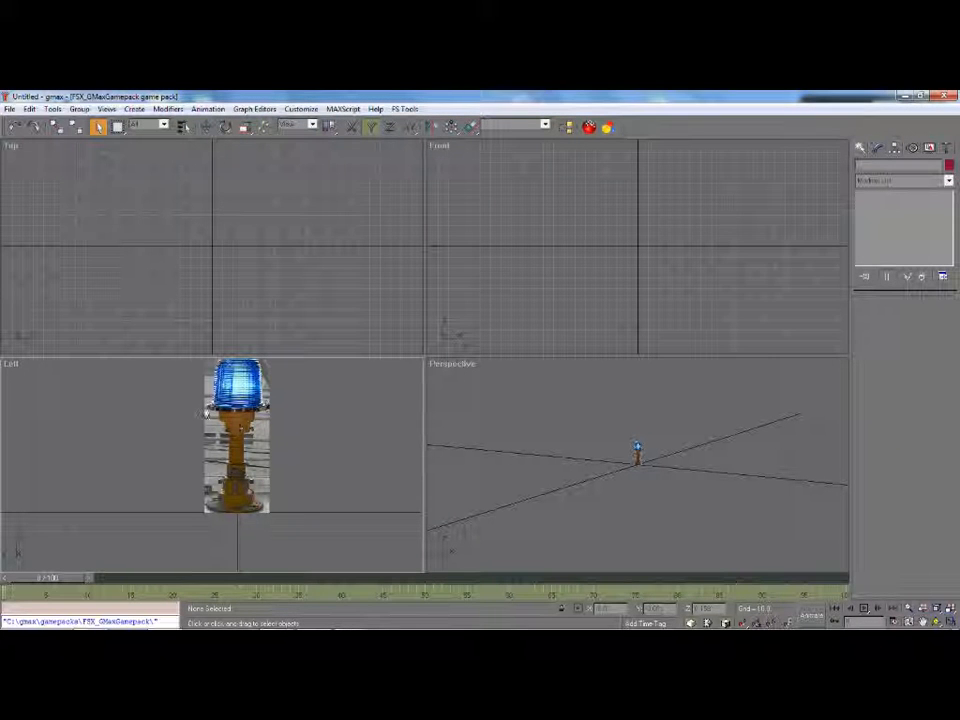
pyautogui.click(210, 380)
pyautogui.scroll(5, 210, 380)
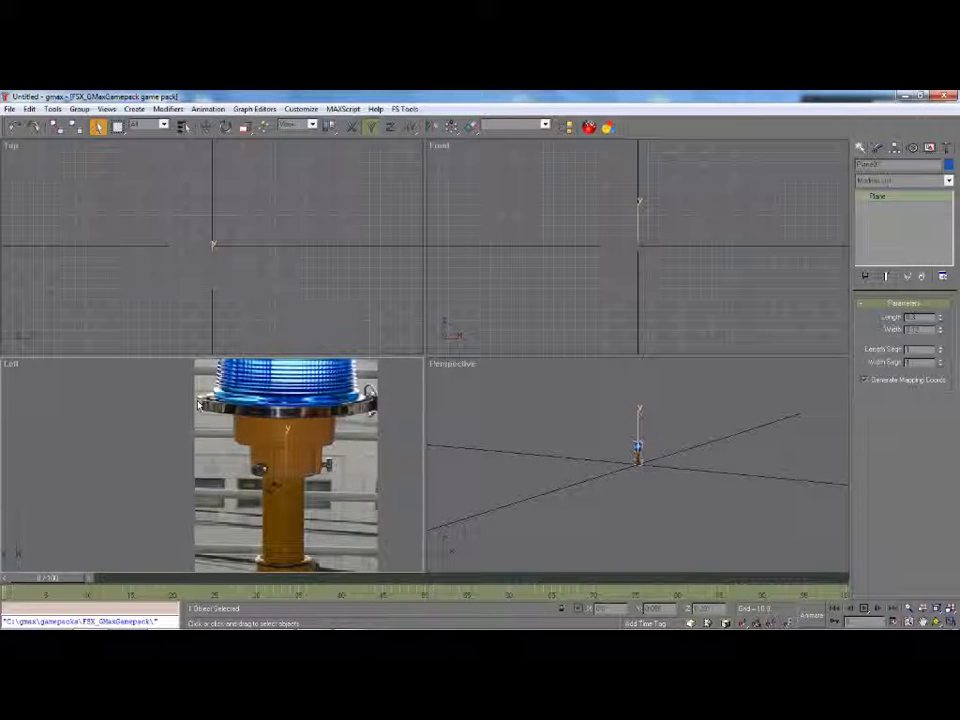
pyautogui.scroll(-2, 205, 406)
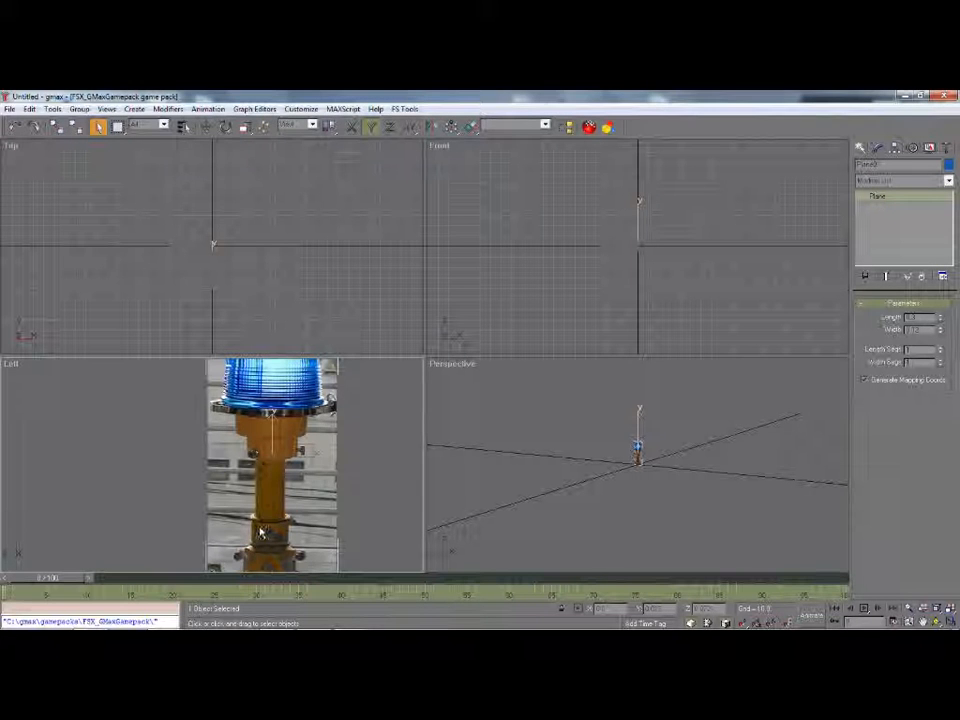
pyautogui.scroll(-5, 277, 515)
pyautogui.scroll(5, 277, 515)
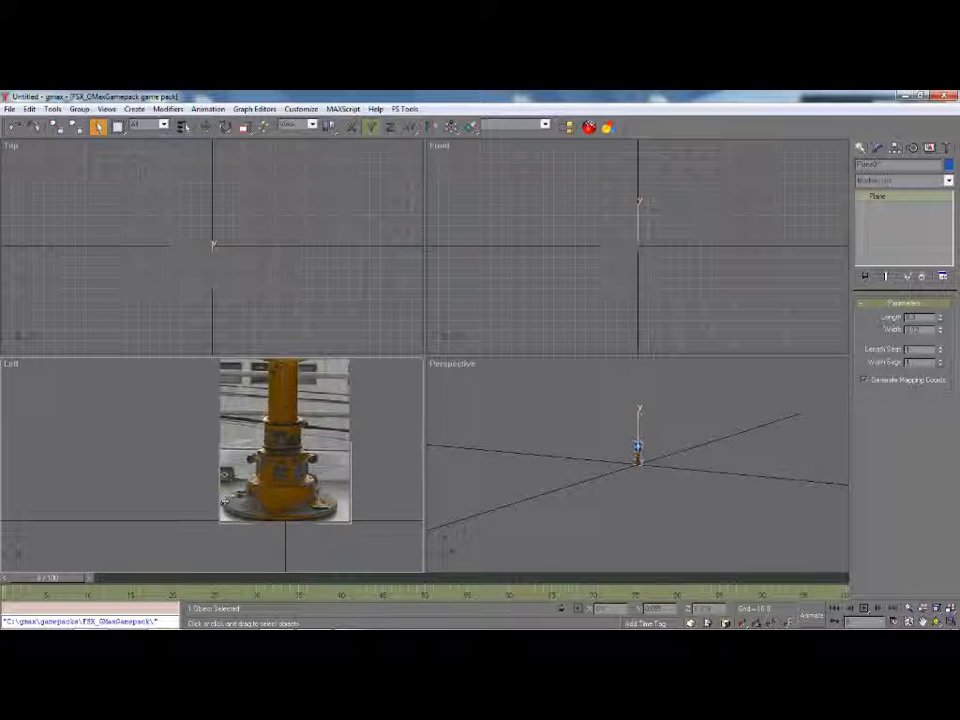
pyautogui.click(214, 552)
pyautogui.scroll(-5, 214, 548)
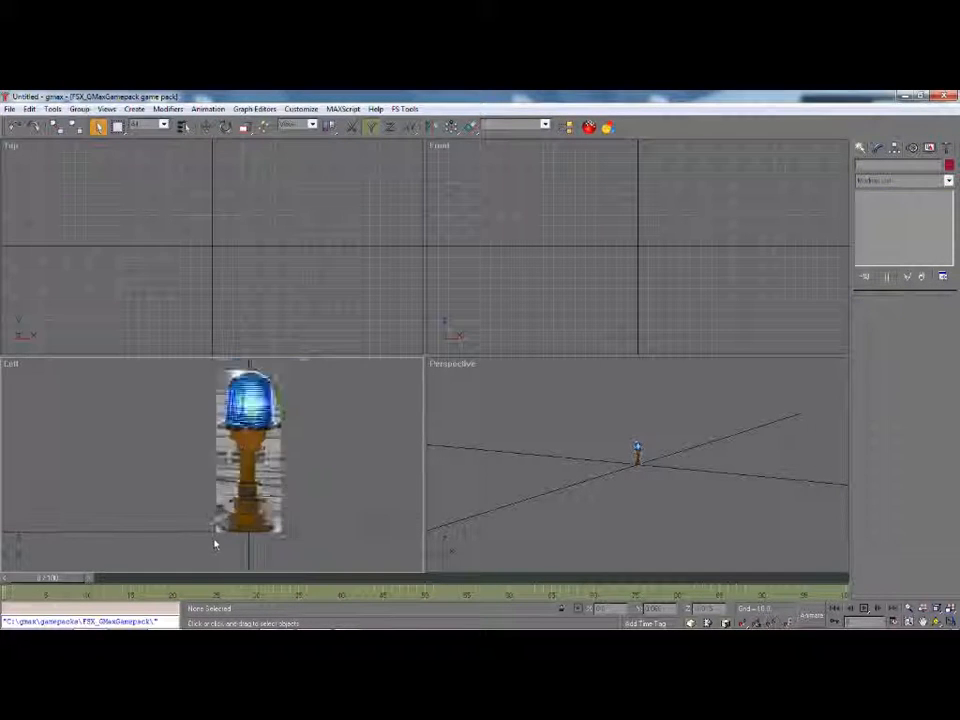
# Step: Create a cylinder centred on the origin in the Top viewport, about 0.125 in radius and 0.29 high, matching the reference image's height
pyautogui.click(860, 148)
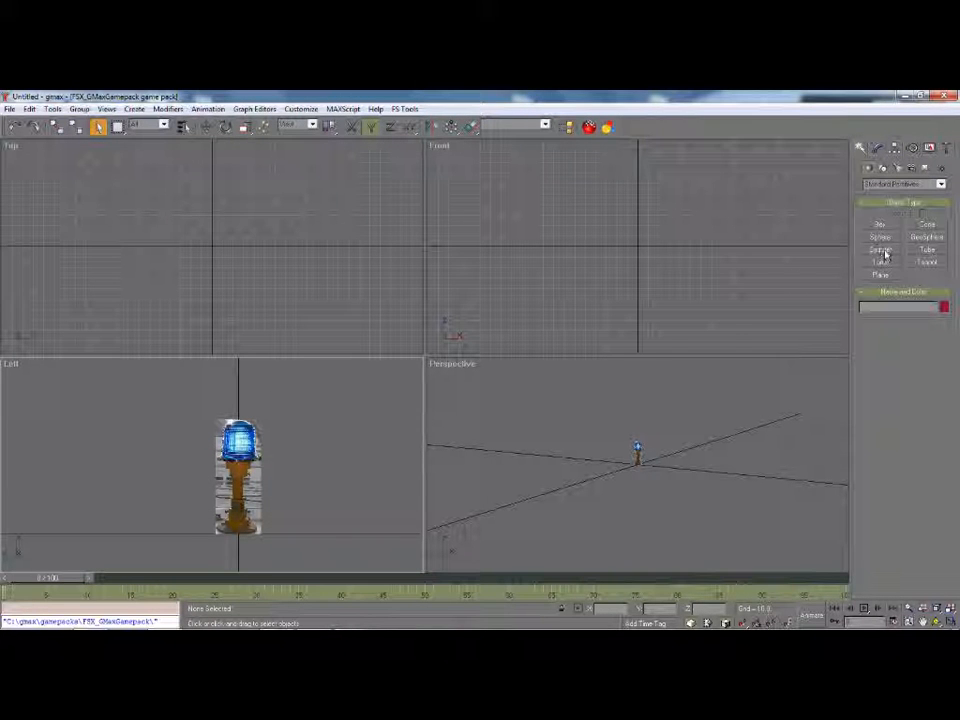
pyautogui.click(216, 272)
pyautogui.scroll(2, 208, 250)
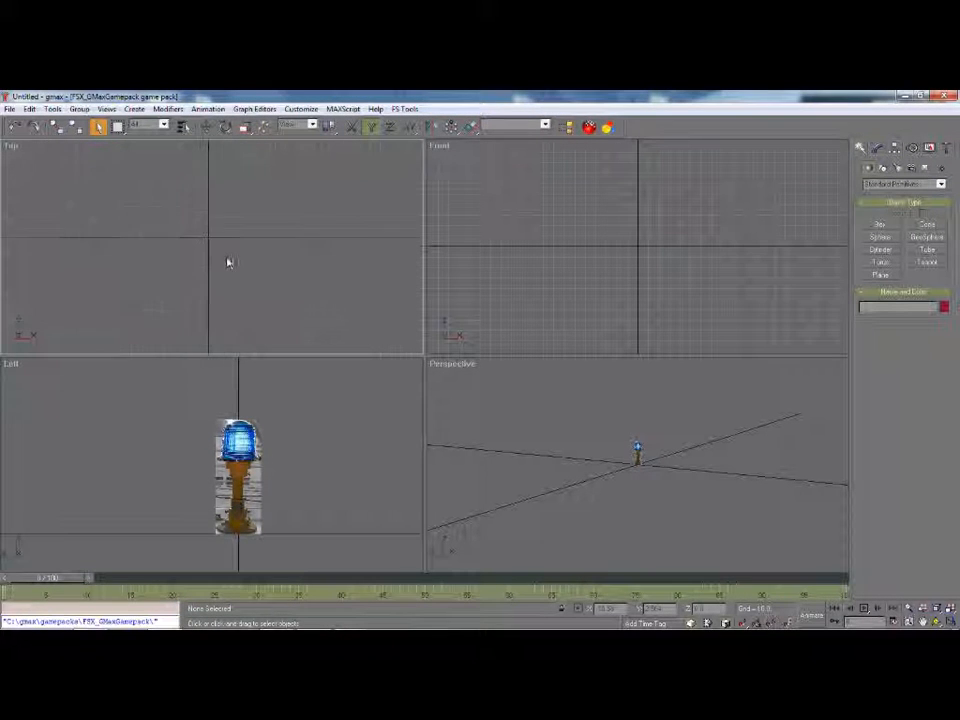
pyautogui.moveTo(197, 226); pyautogui.dragTo(205, 270, button='middle')
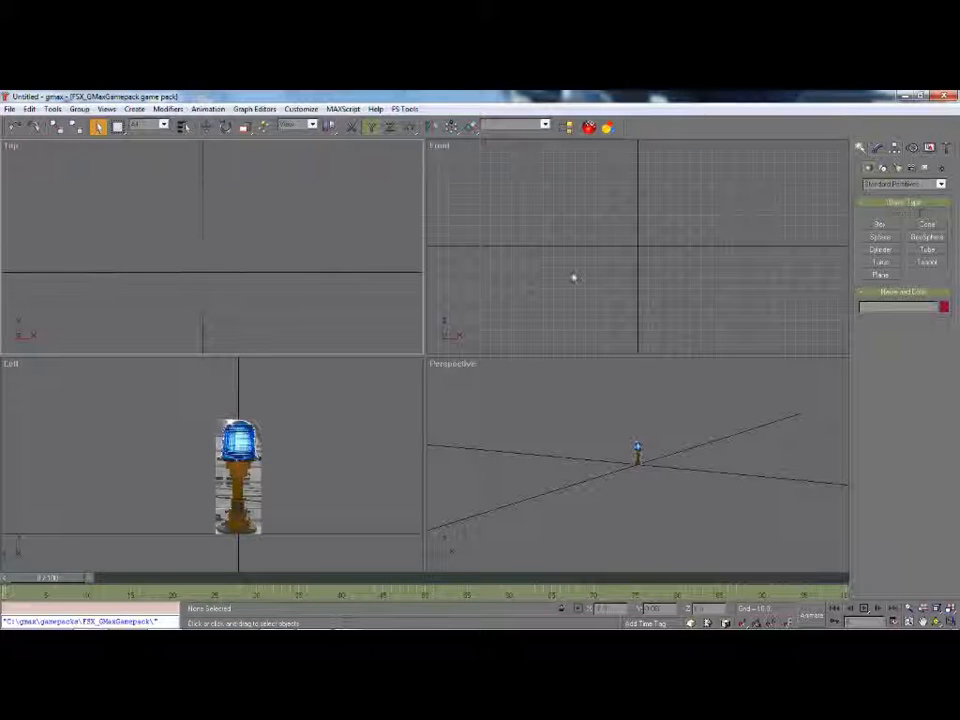
pyautogui.click(882, 250)
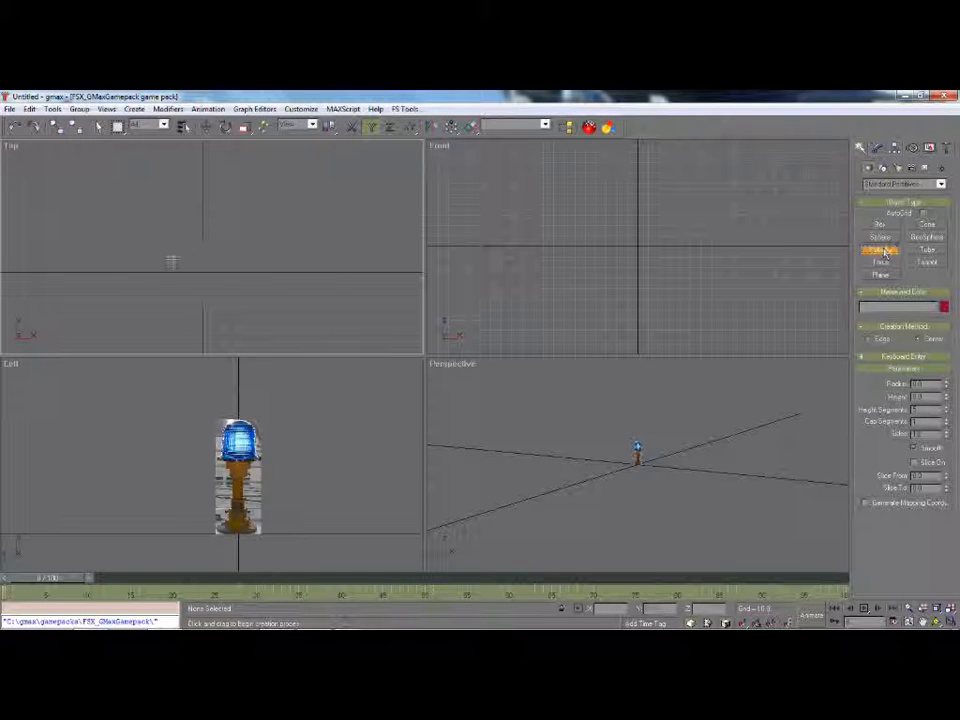
pyautogui.moveTo(201, 265); pyautogui.dragTo(218, 293)
pyautogui.rightClick(218, 294)
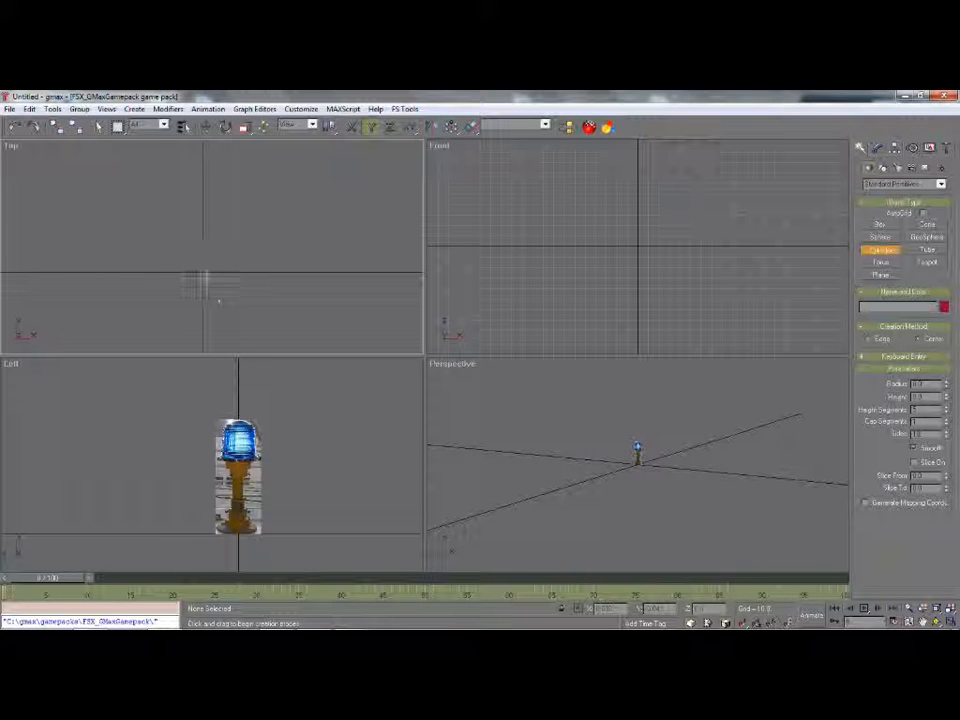
pyautogui.moveTo(201, 270); pyautogui.dragTo(249, 317)
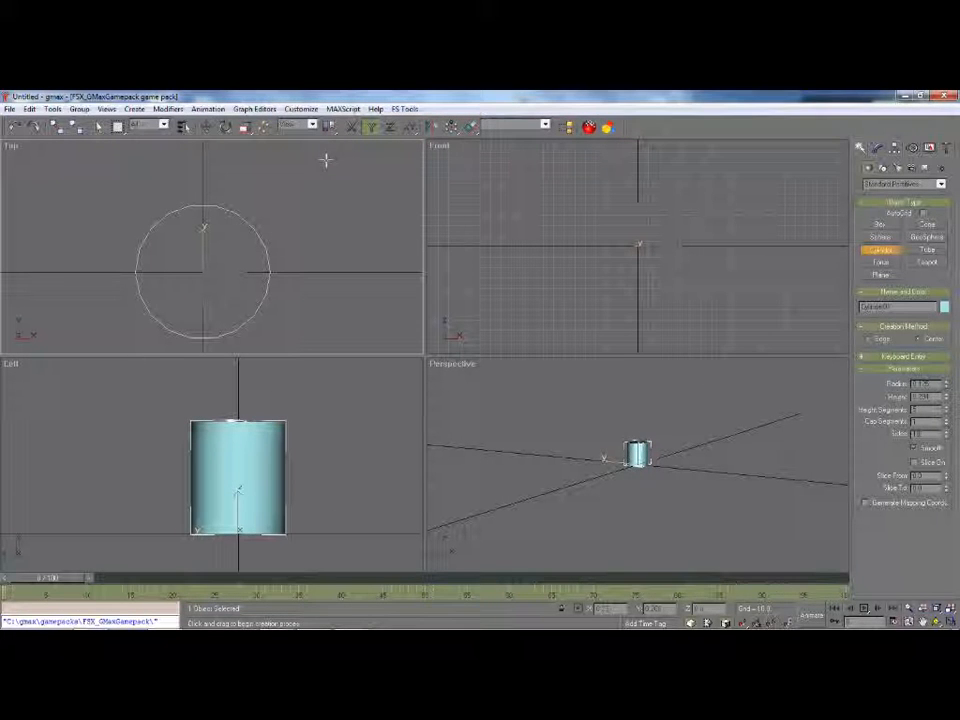
# Step: Reduce the cylinder's radius to about 0.005 and display the Left viewport as wireframe
pyautogui.doubleClick(922, 384)
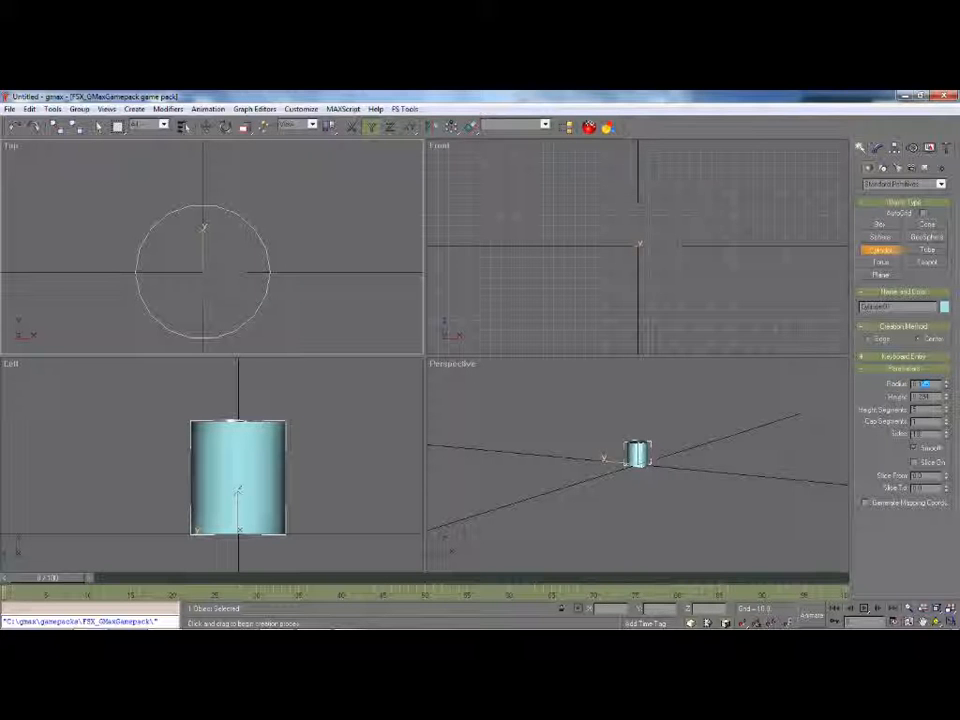
pyautogui.moveTo(946, 385); pyautogui.dragTo(945, 393)
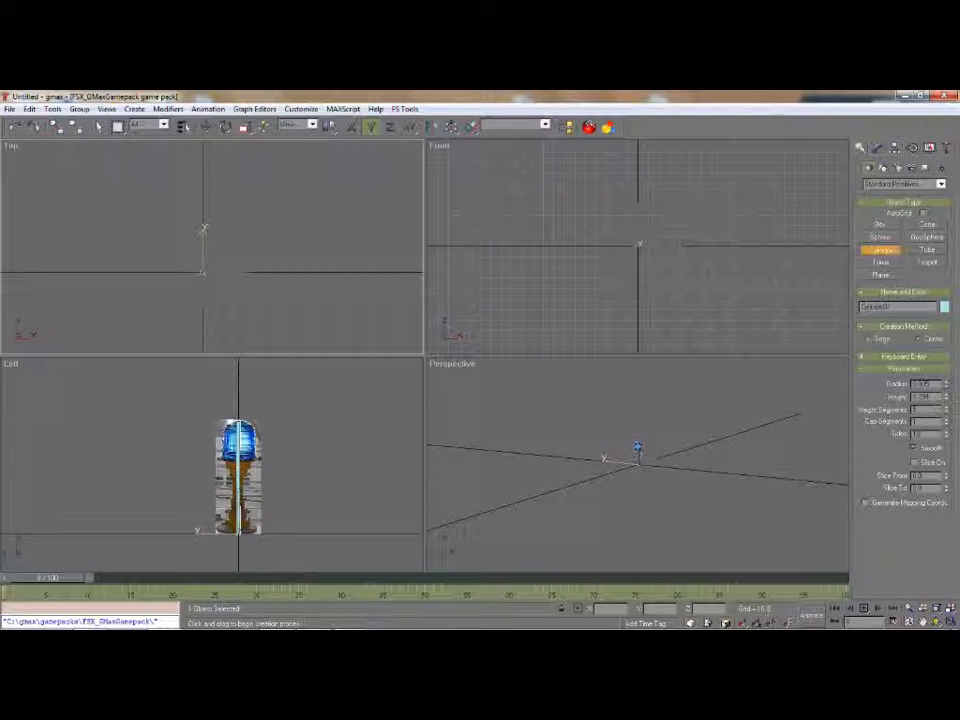
pyautogui.rightClick(8, 364)
pyautogui.click(40, 386)
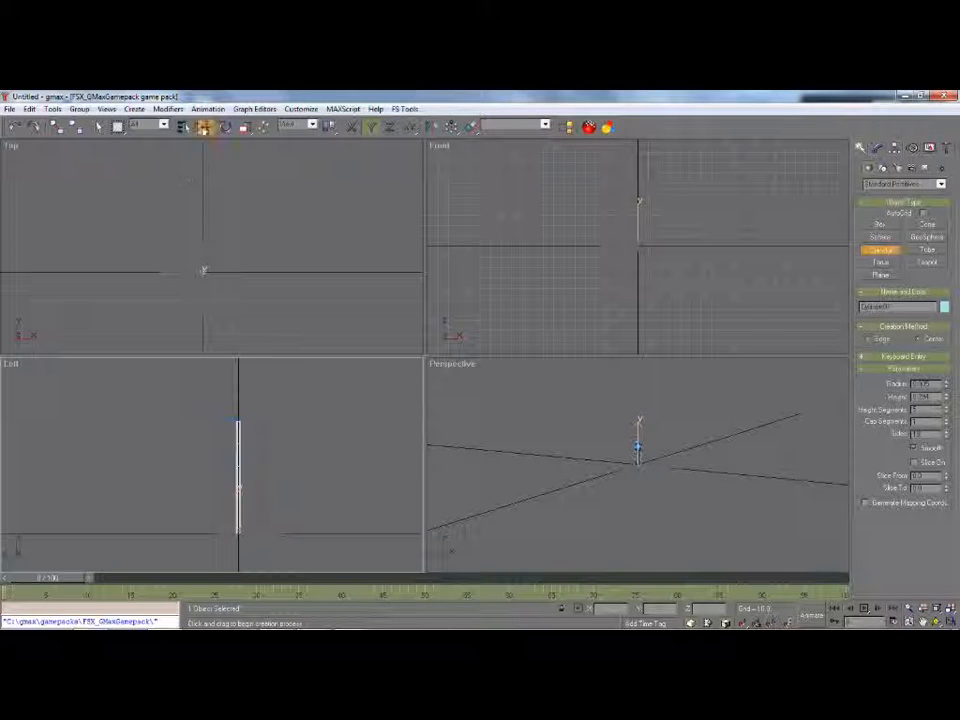
# Step: Select the thin cylinder for modification and reduce its number of sides to 6
pyautogui.click(206, 128)
pyautogui.click(261, 501)
pyautogui.scroll(10, 246, 500)
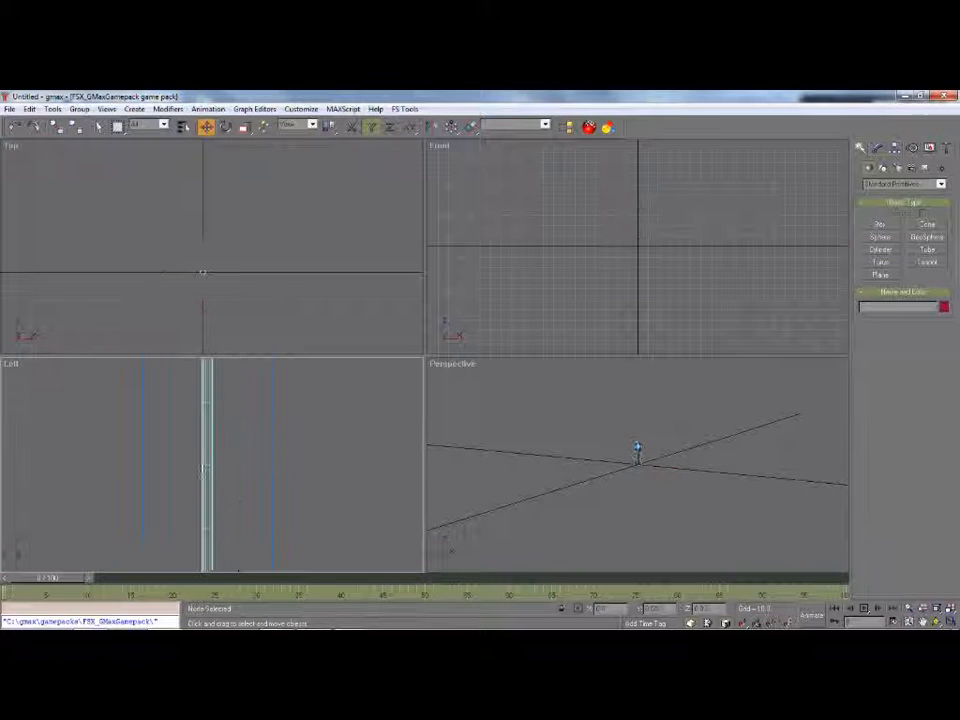
pyautogui.click(878, 149)
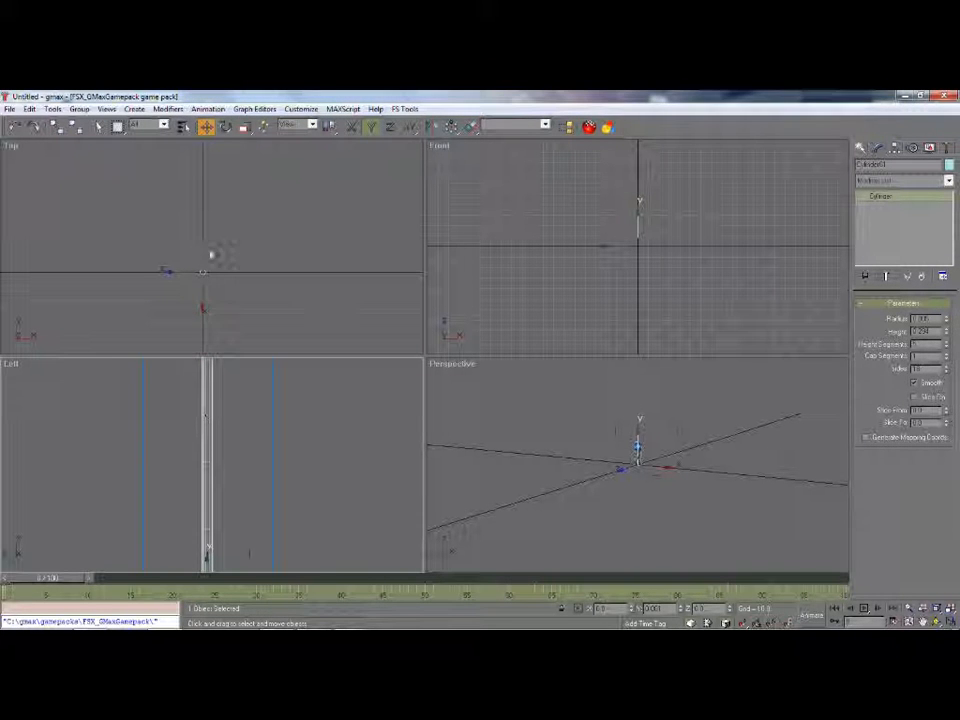
pyautogui.click(211, 283)
pyautogui.scroll(-1, 211, 283)
pyautogui.click(213, 262)
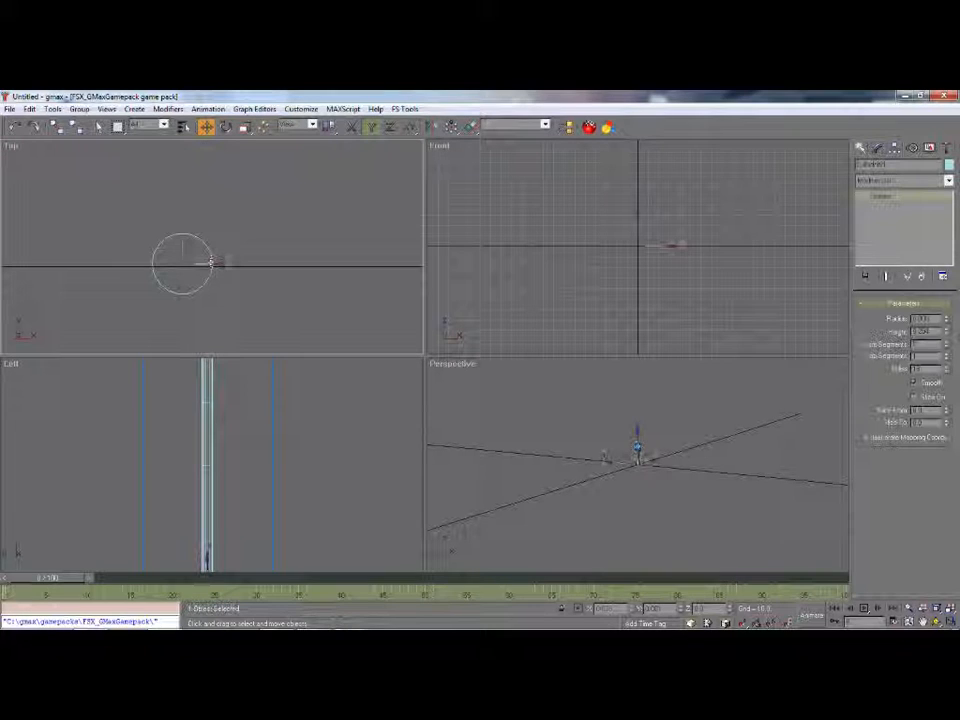
pyautogui.click(945, 374)
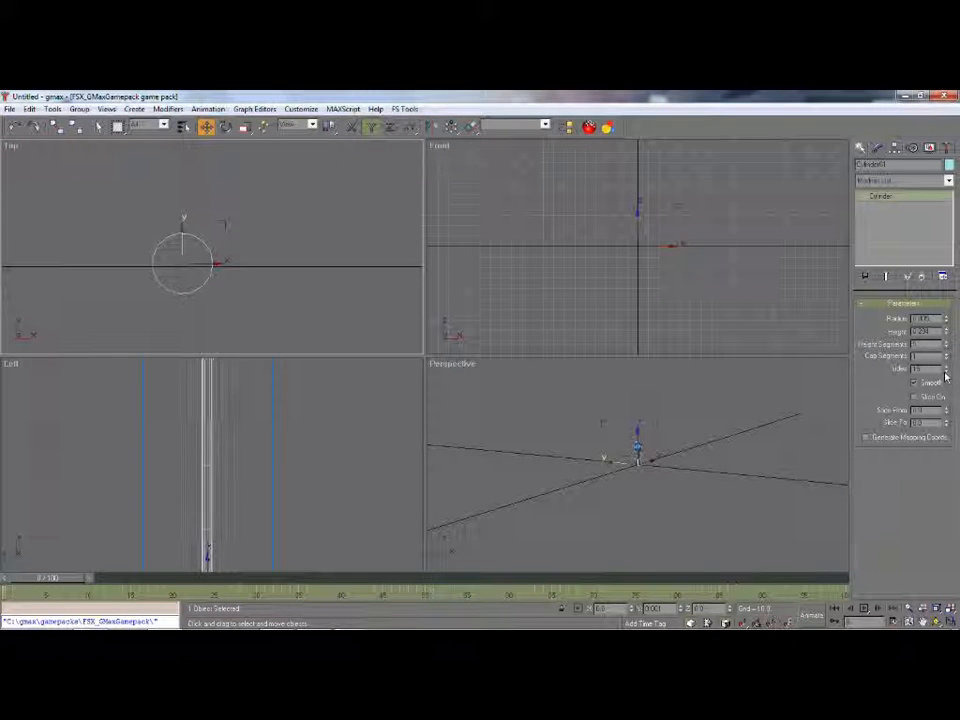
pyautogui.click(946, 373)
pyautogui.click(946, 373)
pyautogui.click(946, 373)
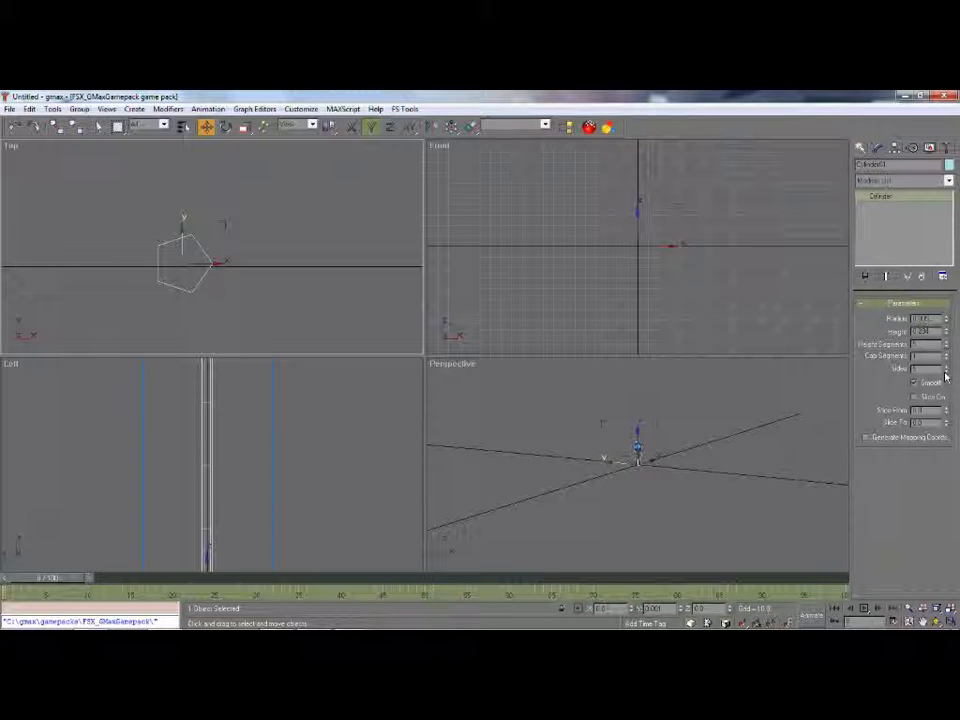
pyautogui.click(946, 373)
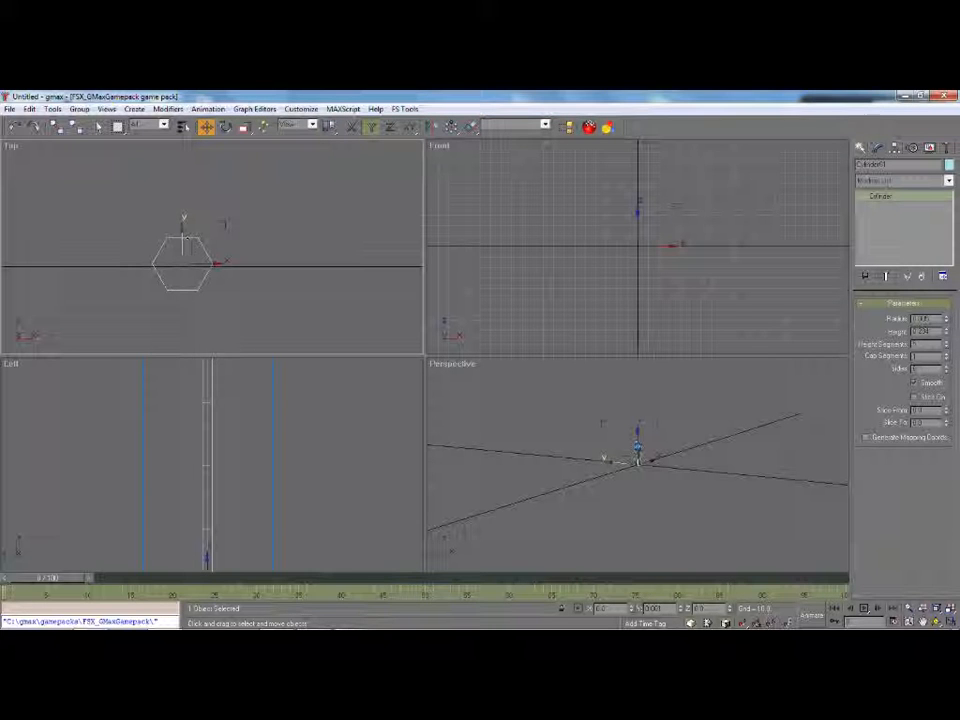
# Step: Set the cylinder's X, Y and Z position to 0 so it sits exactly on the origin
pyautogui.write('0')
pyautogui.press('Return')
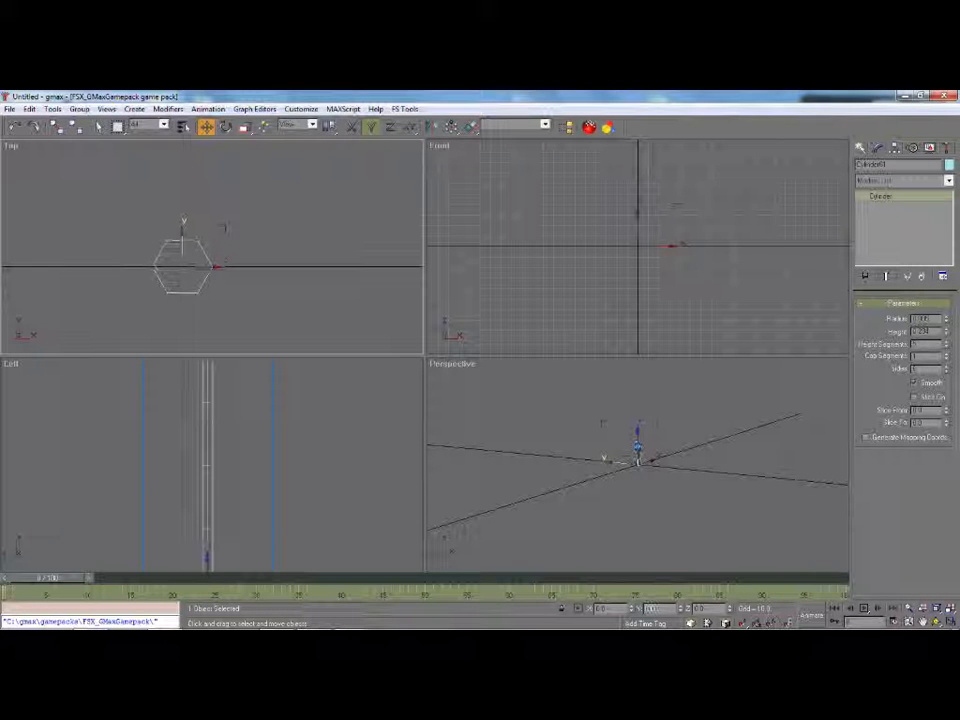
pyautogui.write('0')
pyautogui.press('Return')
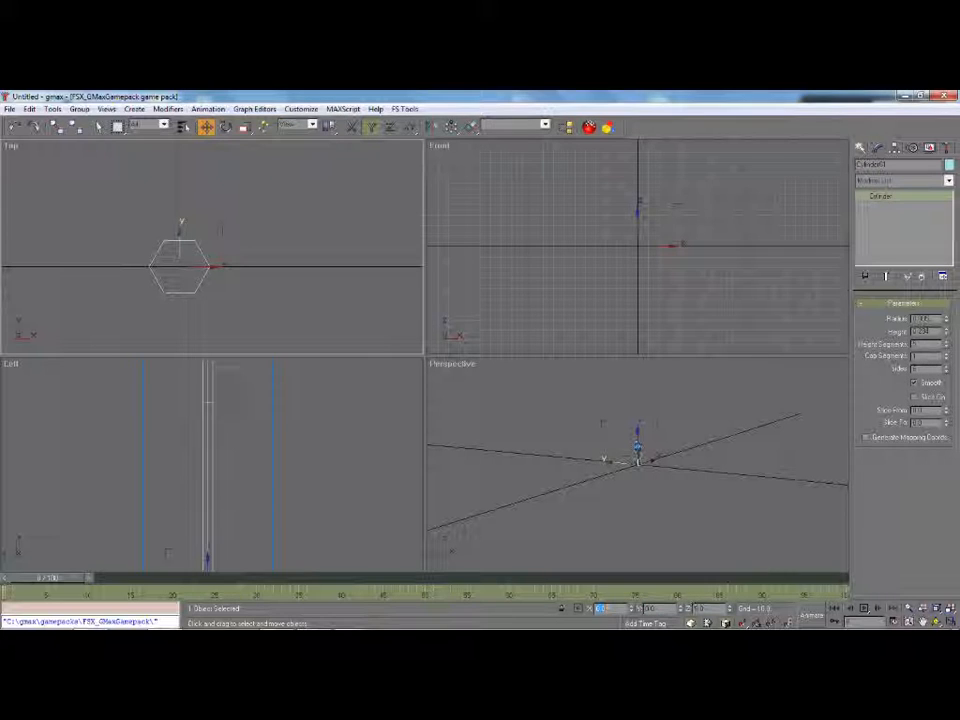
pyautogui.write('0')
pyautogui.press('Return')
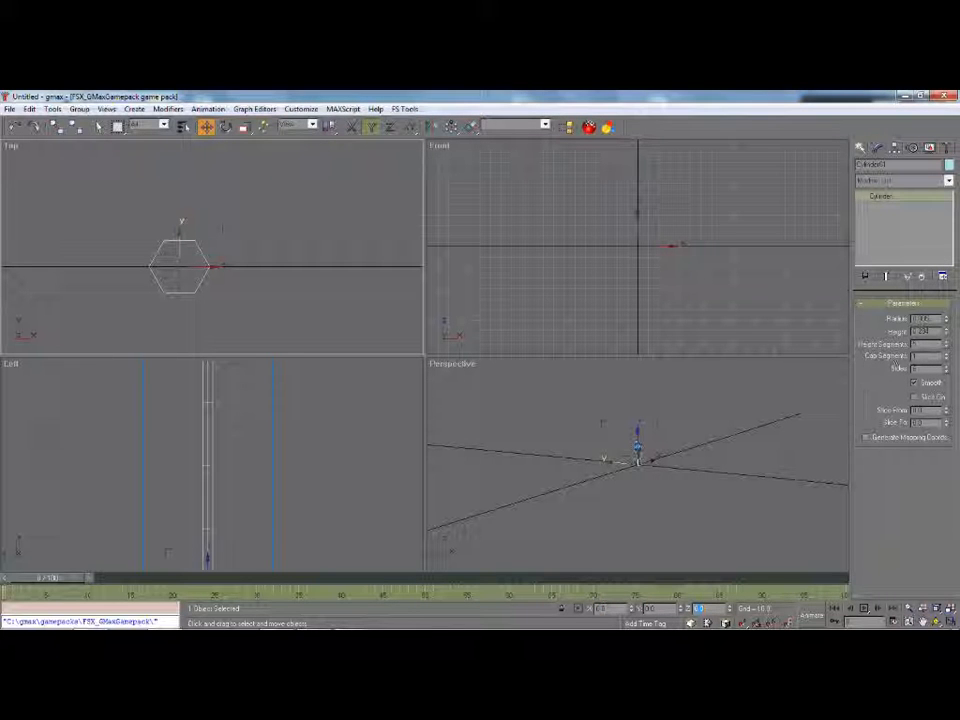
# Step: Increase the six-sided cylinder's height segments to 12
pyautogui.click(927, 331)
pyautogui.click(261, 471)
pyautogui.scroll(-3, 261, 445)
pyautogui.click(238, 415)
pyautogui.scroll(2, 238, 410)
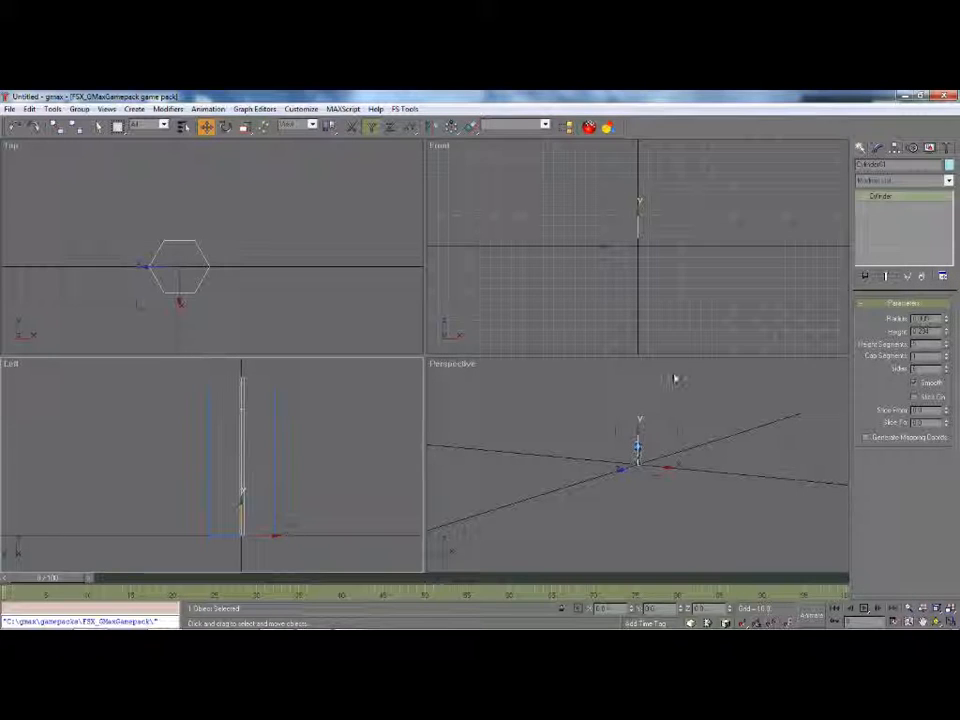
pyautogui.click(946, 343)
pyautogui.click(946, 343)
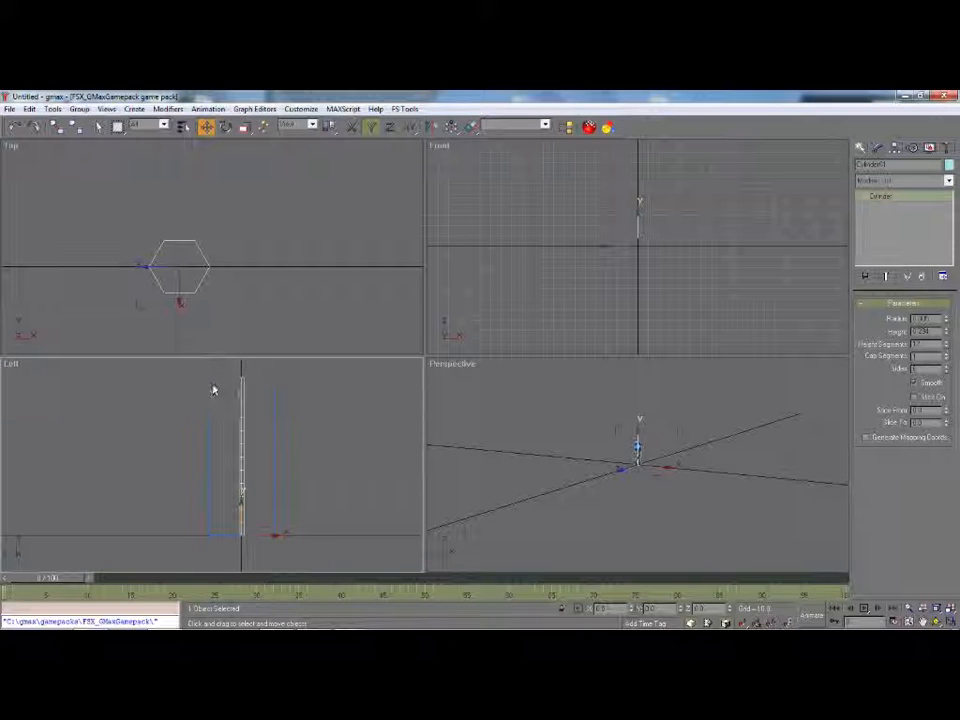
# Step: Inspect the cylinder's height segments against the reference plane's outline in the Left viewport, from the upper end to the base
pyautogui.click(249, 377)
pyautogui.scroll(3, 246, 378)
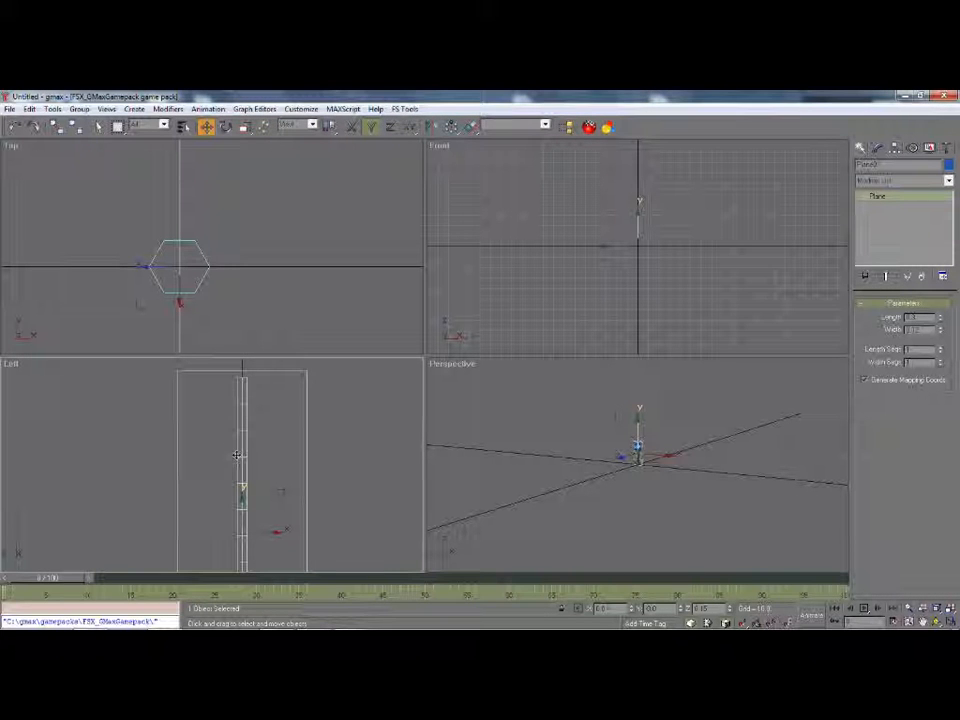
pyautogui.scroll(-3, 280, 430)
pyautogui.scroll(2, 263, 533)
pyautogui.scroll(2, 281, 420)
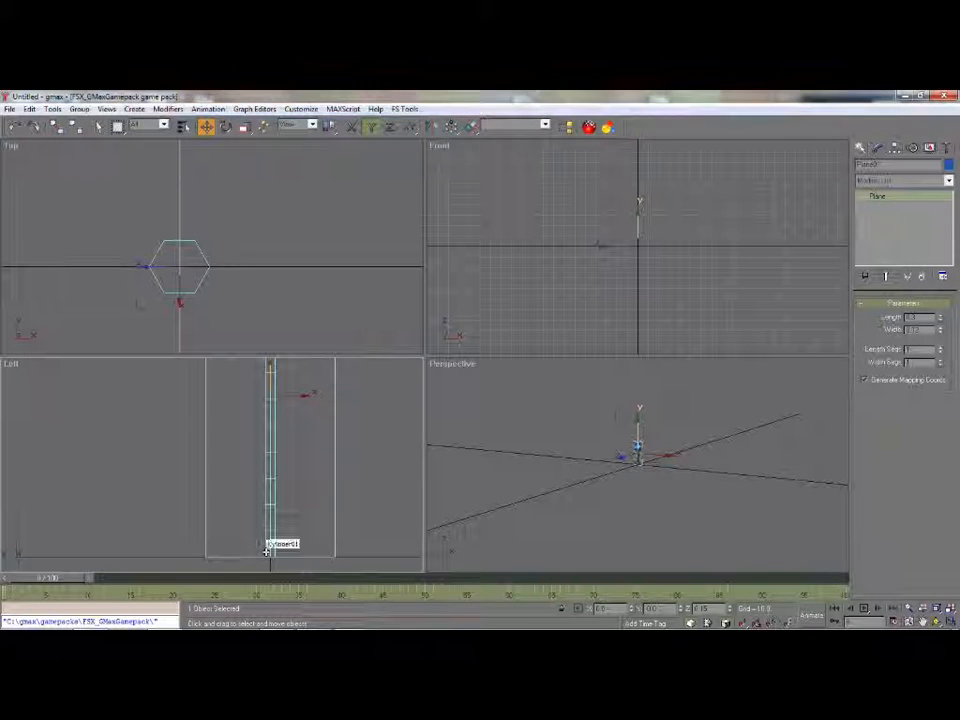
pyautogui.scroll(-3, 207, 533)
pyautogui.scroll(-2, 247, 468)
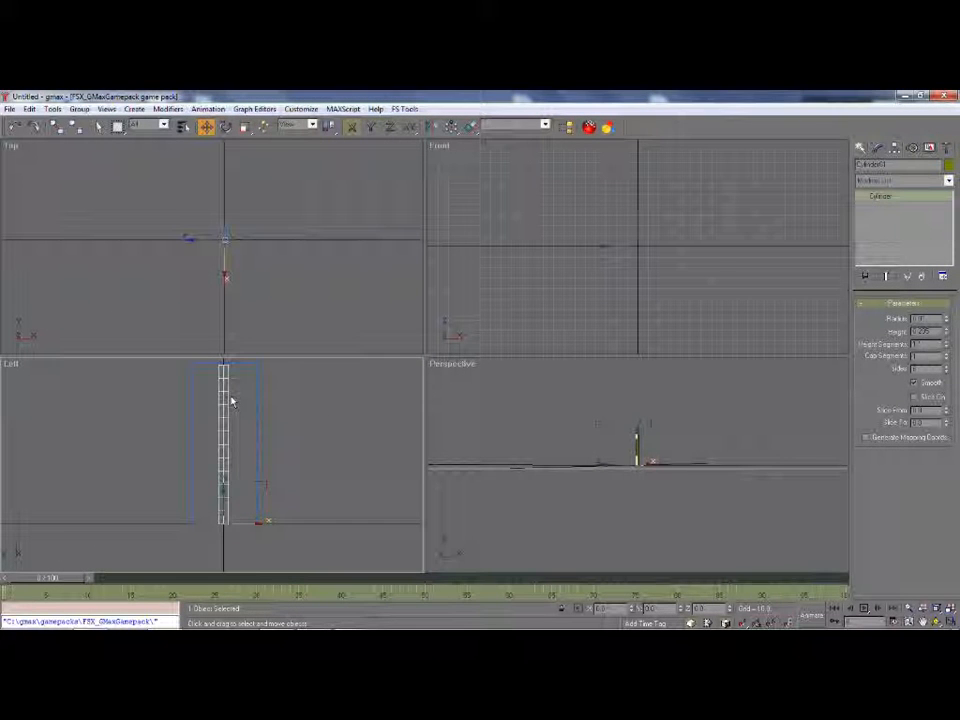
# Step: Display the Left viewport shaded with the reference image and convert the cylinder to an Editable Poly
pyautogui.rightClick(9, 366)
pyautogui.click(28, 372)
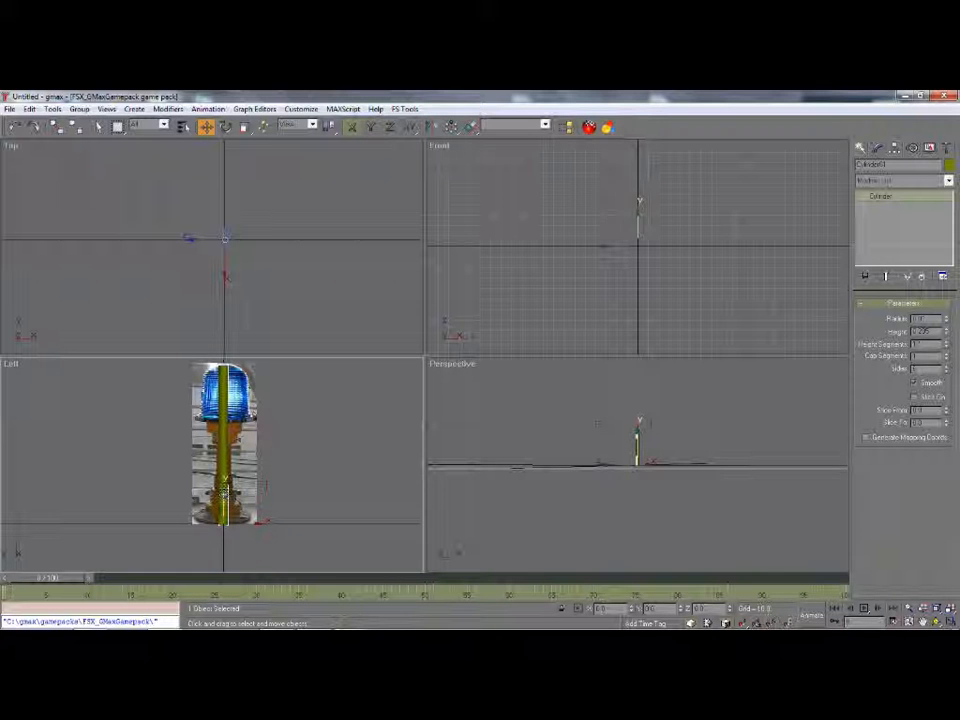
pyautogui.rightClick(223, 438)
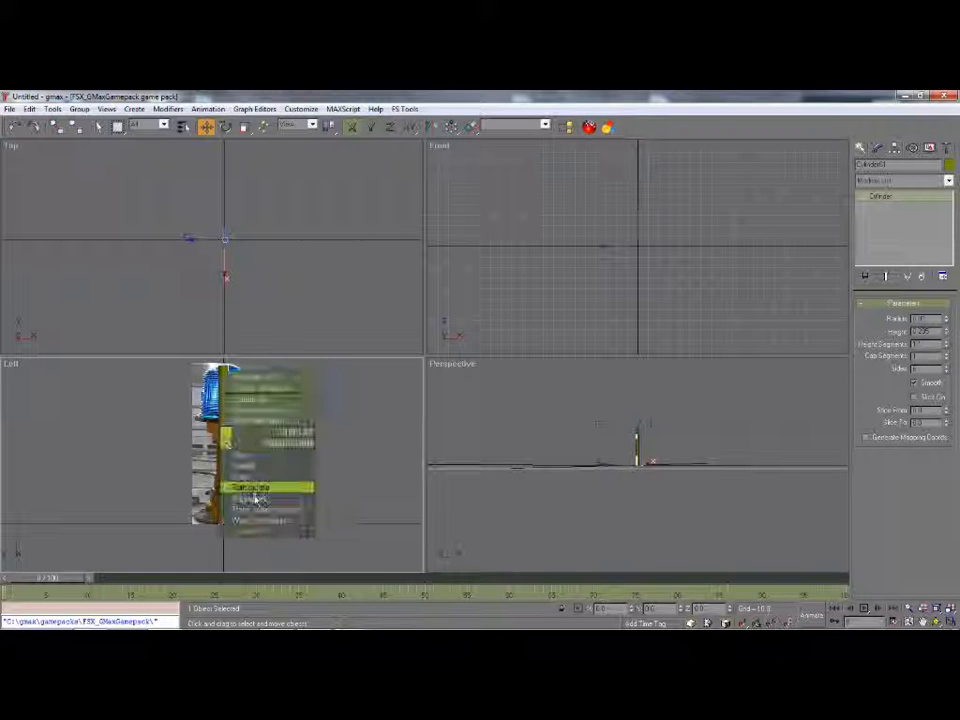
pyautogui.click(266, 536)
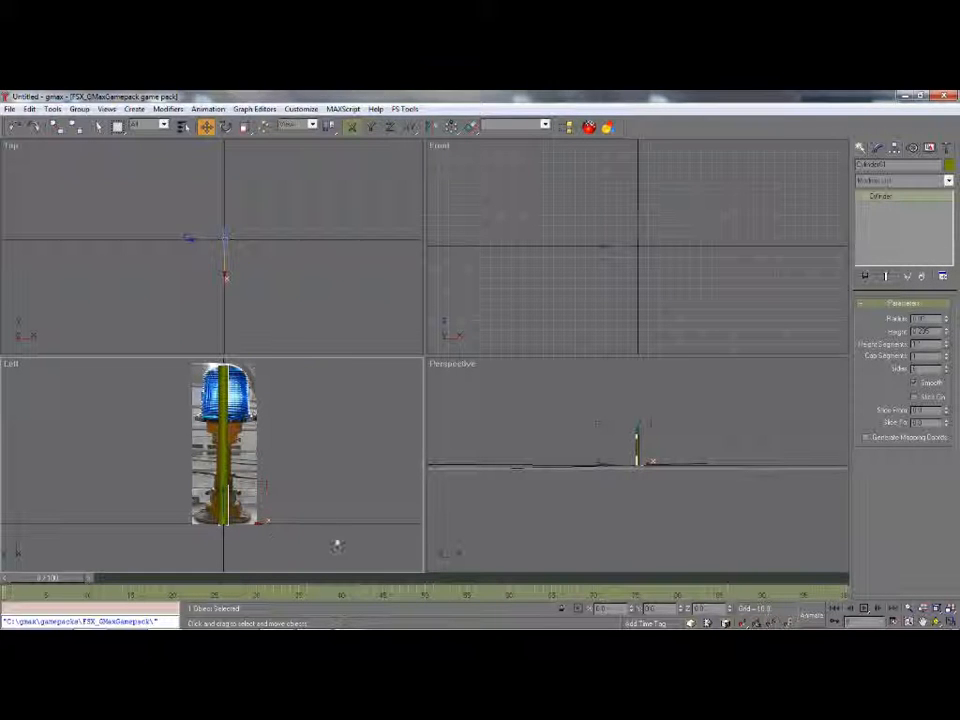
pyautogui.rightClick(312, 527)
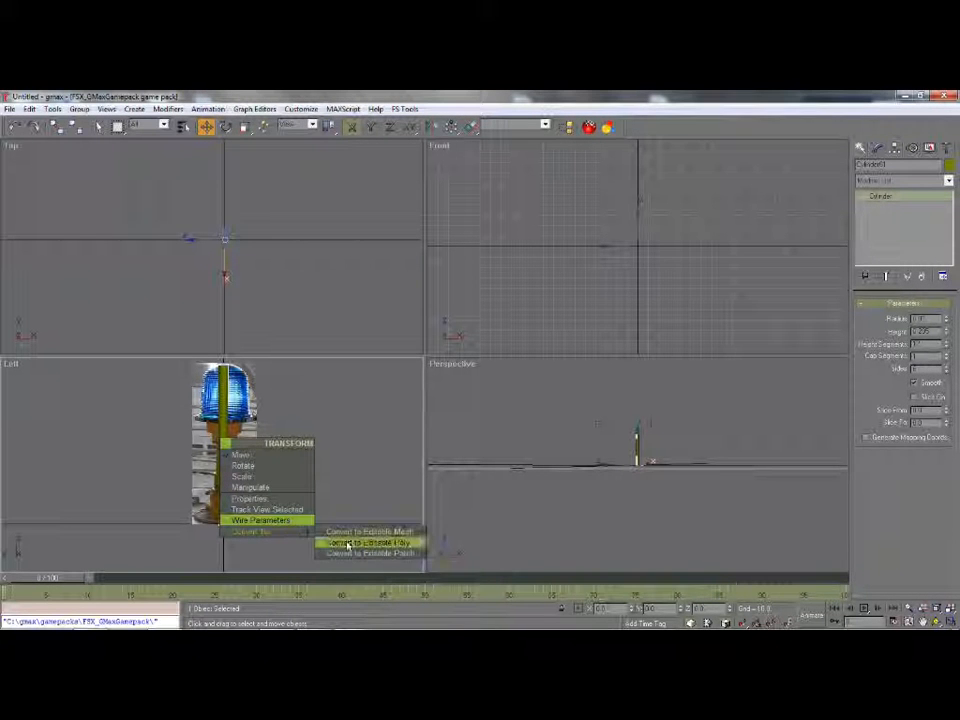
pyautogui.click(366, 542)
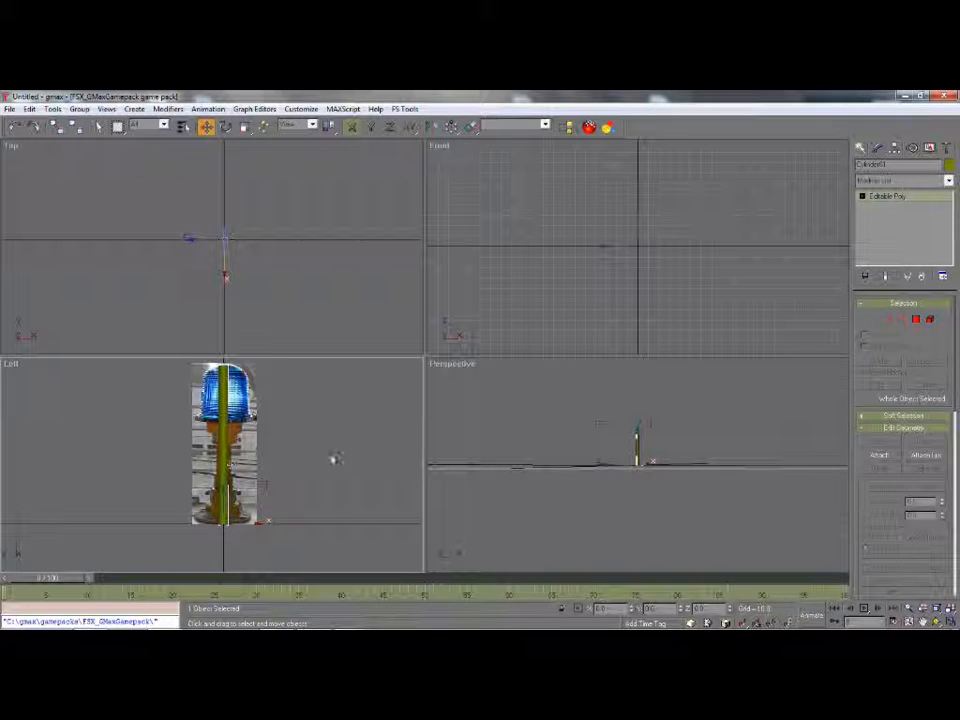
# Step: Enter vertex editing on the cylinder's Editable Poly
pyautogui.click(872, 320)
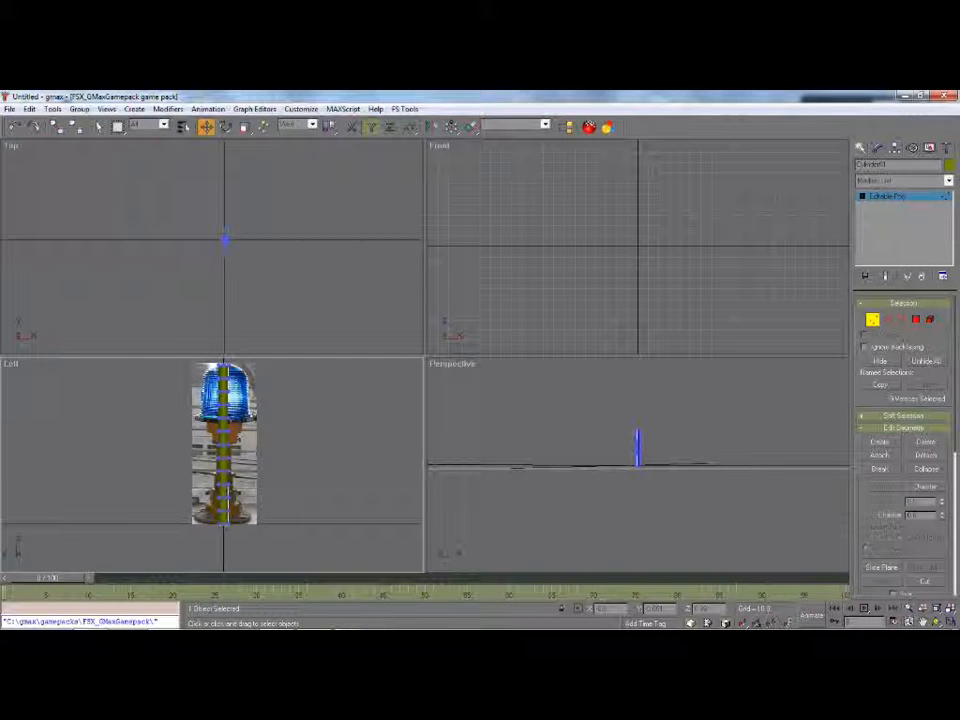
pyautogui.scroll(3, 220, 435)
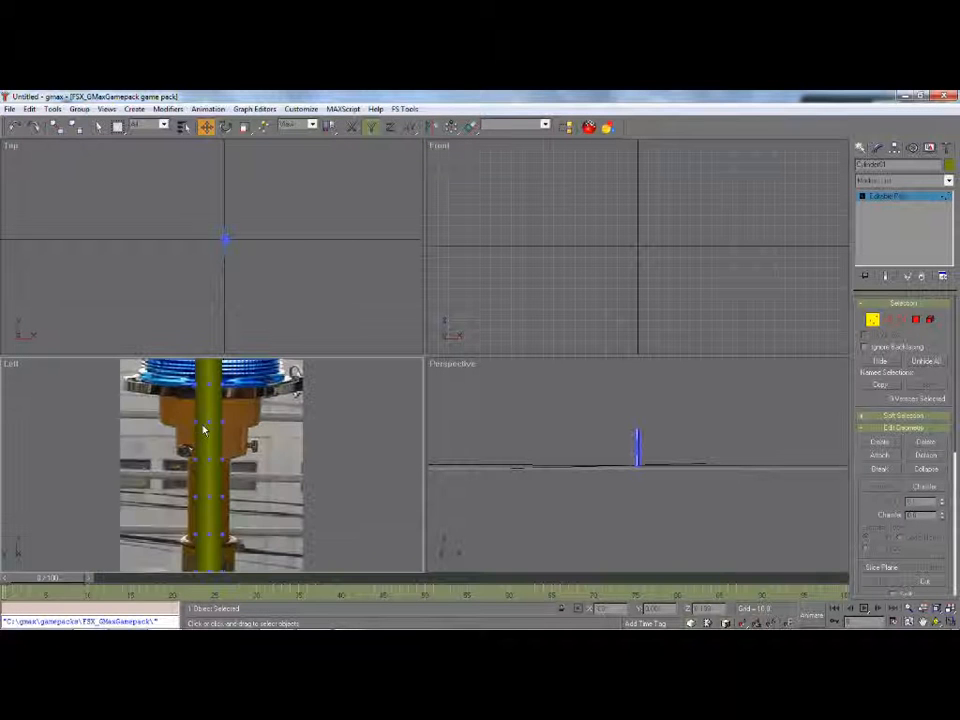
pyautogui.scroll(5, 228, 234)
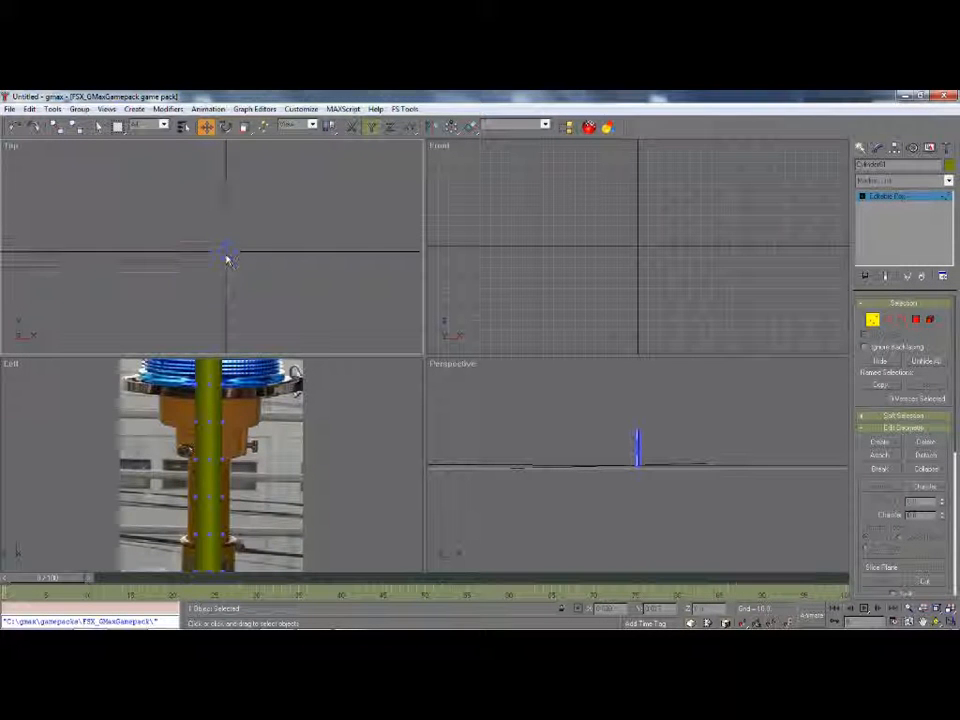
pyautogui.scroll(3, 173, 277)
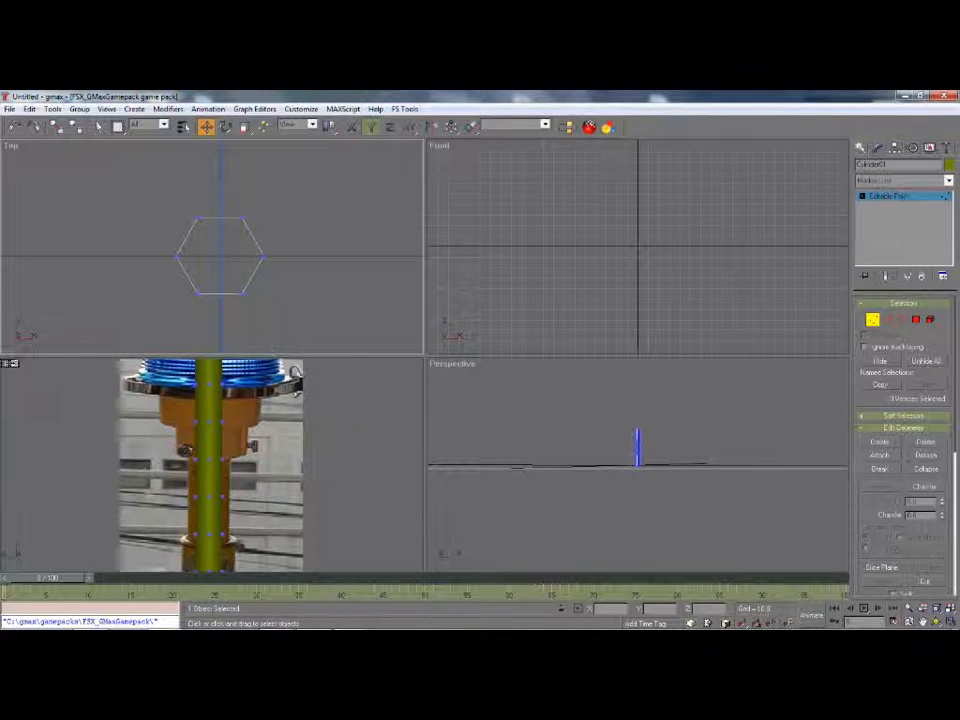
pyautogui.rightClick(12, 364)
pyautogui.click(28, 381)
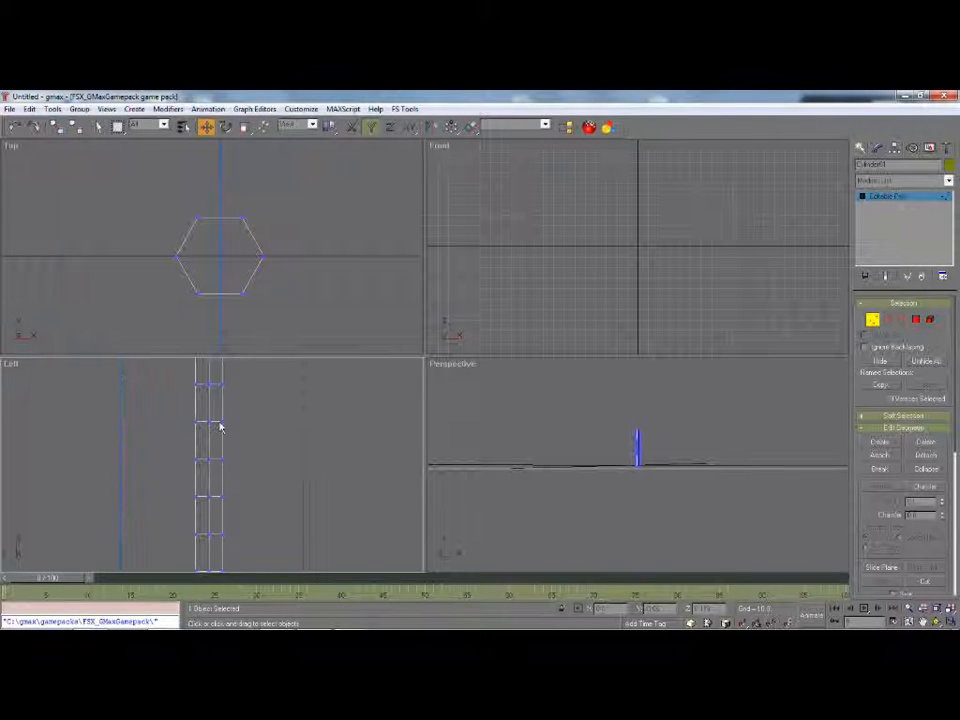
pyautogui.rightClick(10, 365)
pyautogui.click(40, 439)
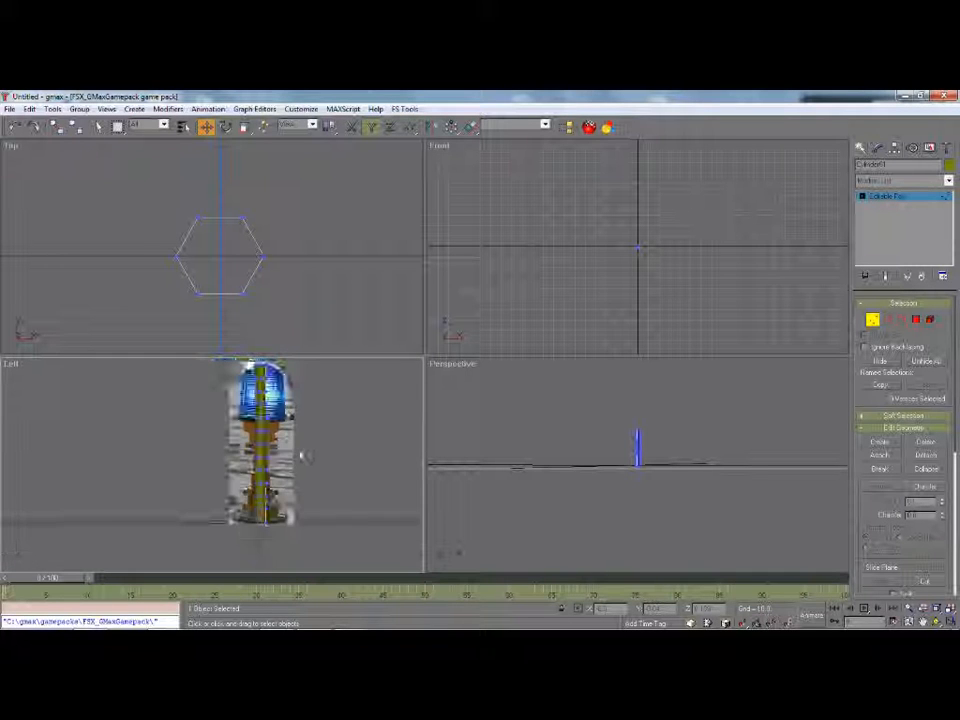
# Step: Select all of the cylinder's vertices and compress them vertically with non-uniform scale in the Left viewport
pyautogui.scroll(-2, 250, 484)
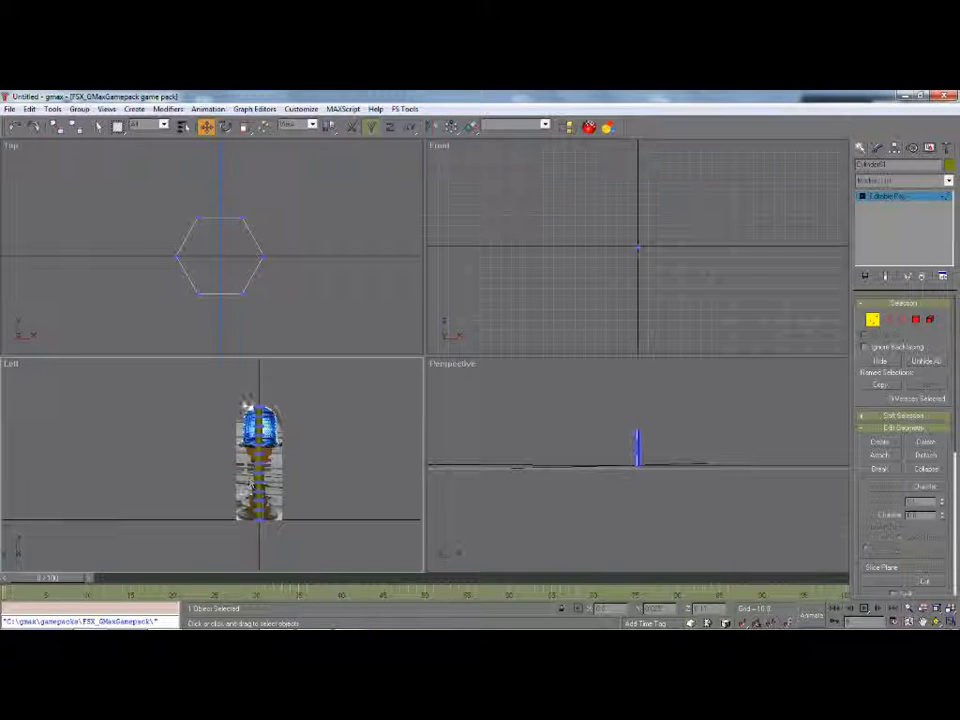
pyautogui.moveTo(275, 528); pyautogui.dragTo(275, 539)
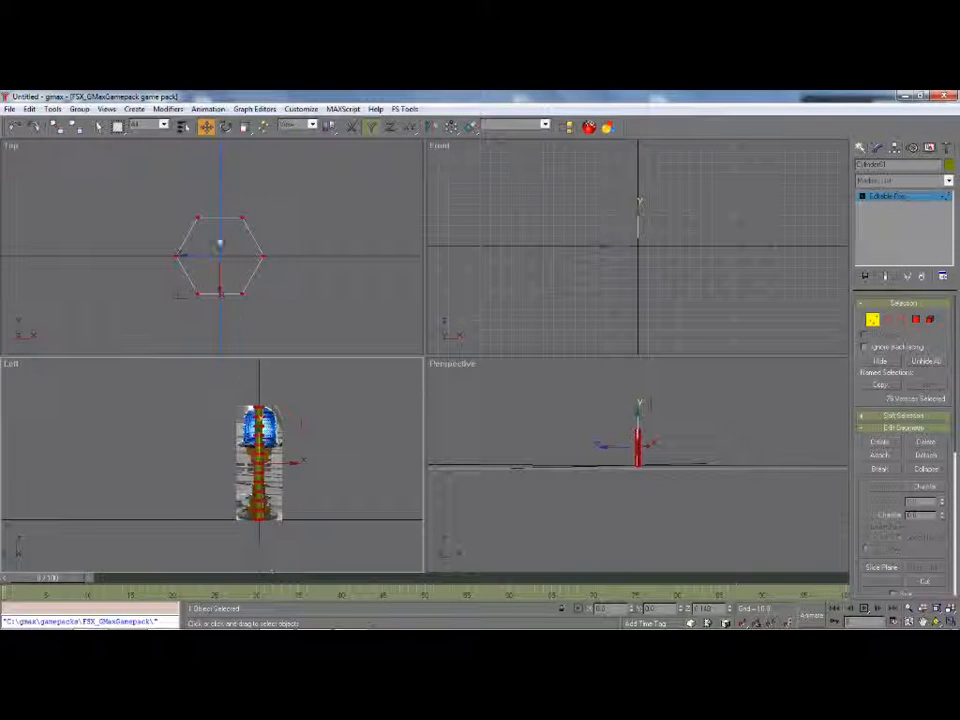
pyautogui.click(246, 129)
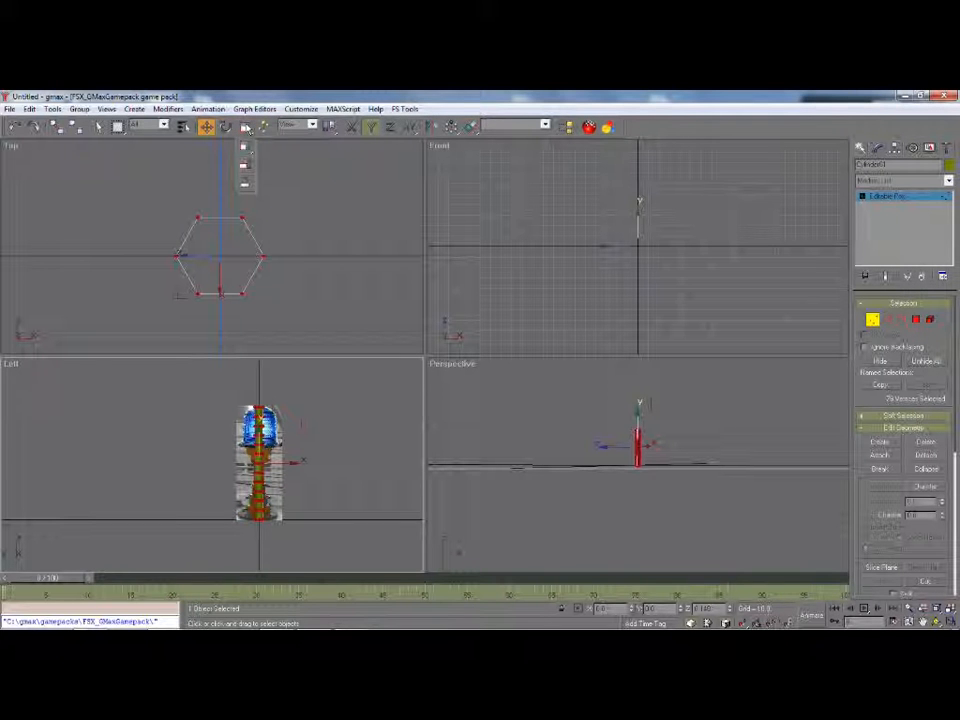
pyautogui.click(247, 172)
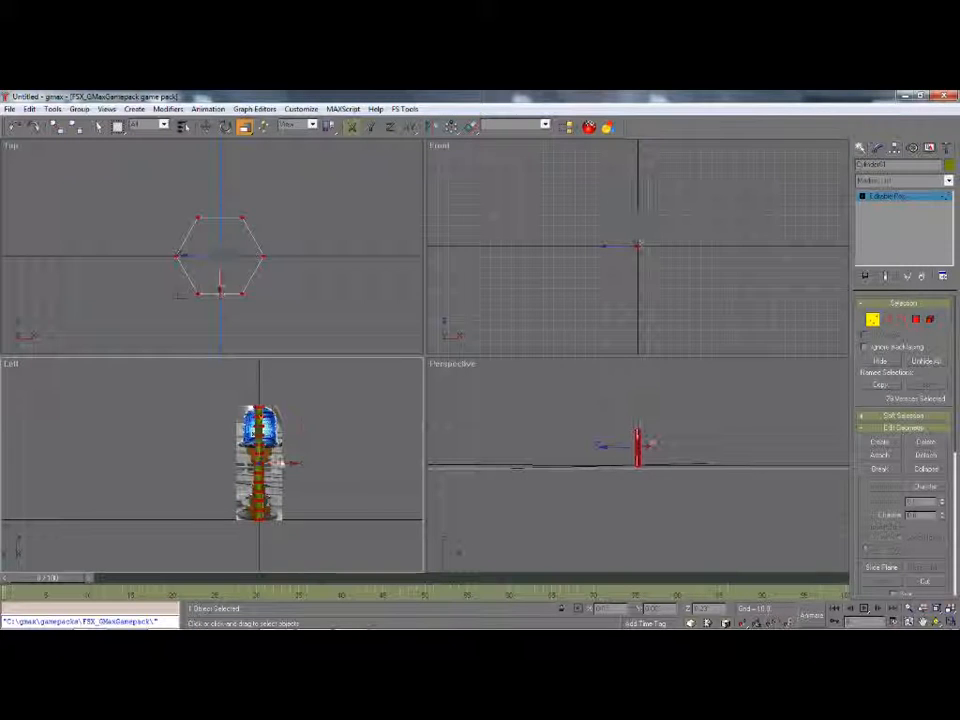
pyautogui.moveTo(258, 431); pyautogui.dragTo(253, 545)
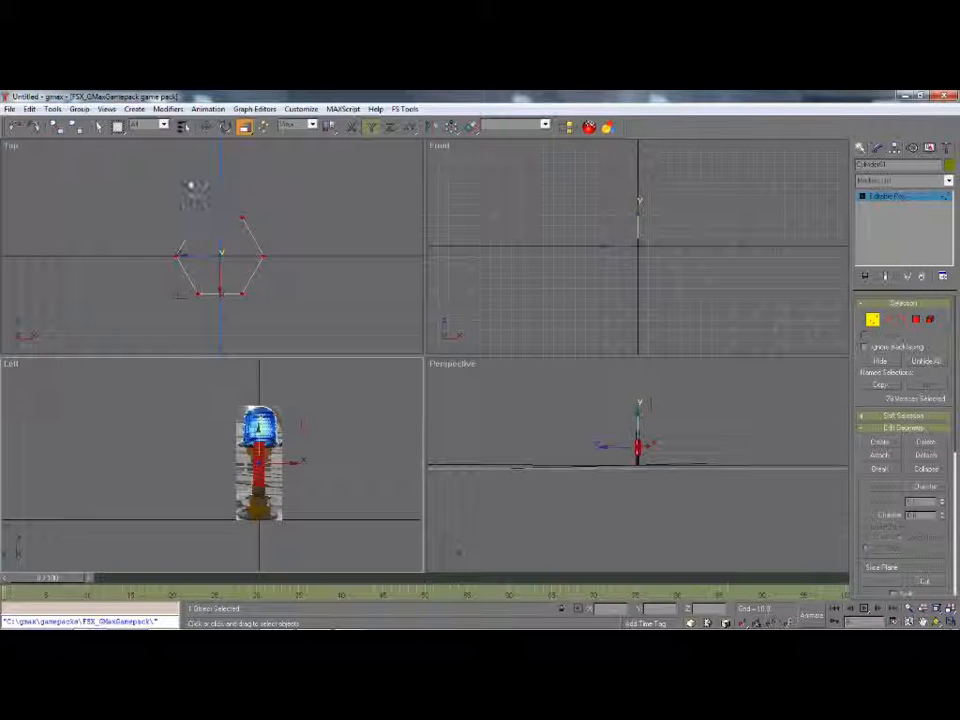
# Step: Lower the selected vertices and stretch them vertically so the rings span the reference pole from its base to beneath the blue lens
pyautogui.press('w')
pyautogui.scroll(4, 251, 505)
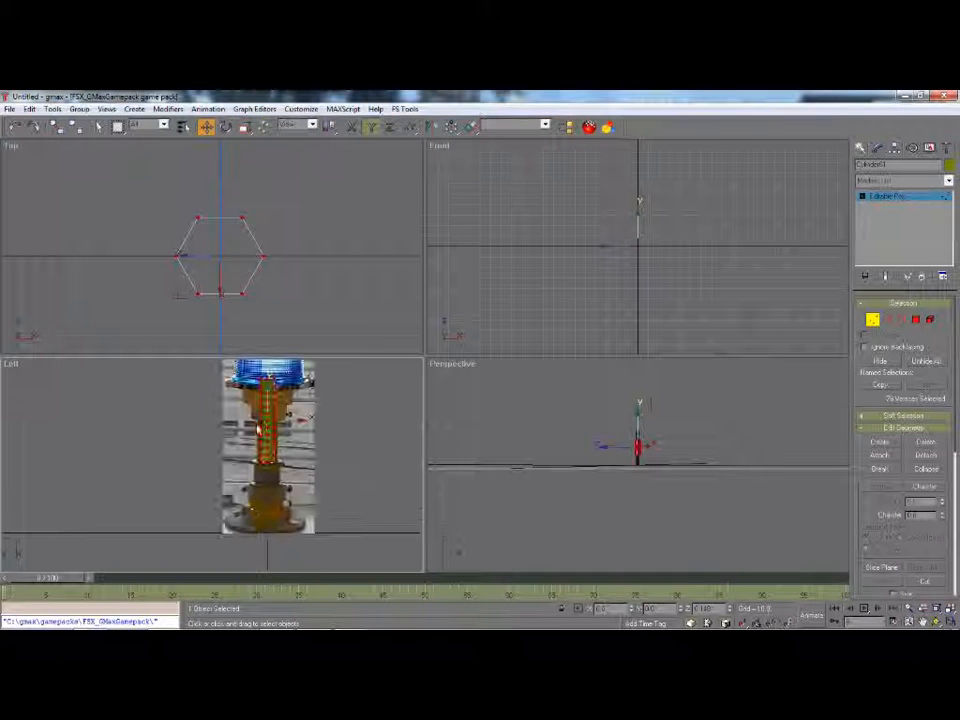
pyautogui.moveTo(267, 399); pyautogui.dragTo(267, 433)
pyautogui.click(244, 127)
pyautogui.moveTo(267, 413); pyautogui.dragTo(266, 400)
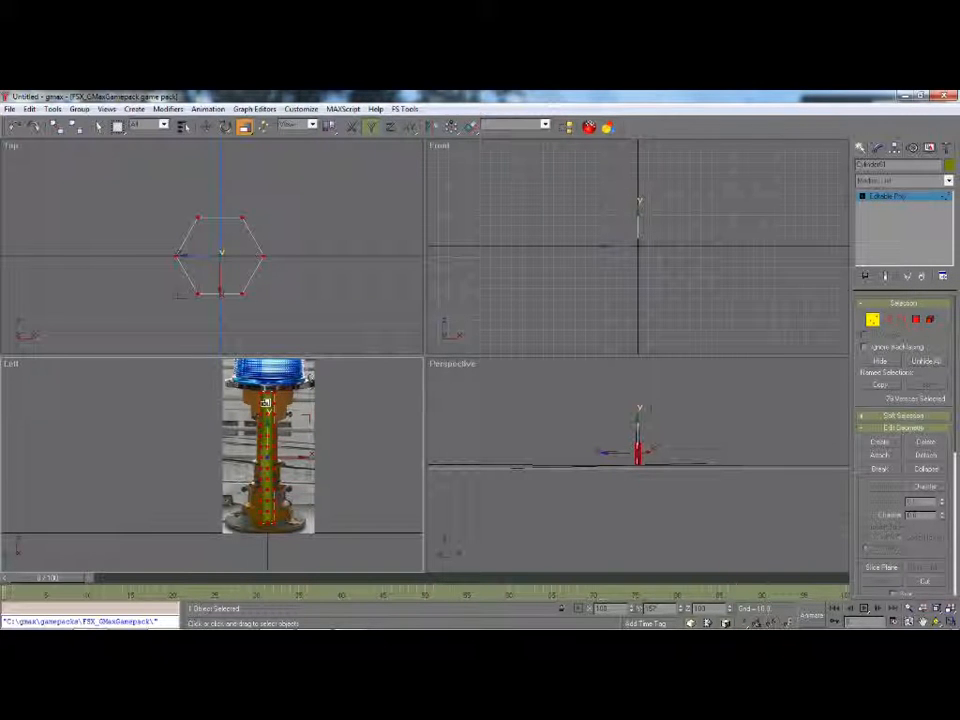
pyautogui.click(206, 127)
pyautogui.click(333, 437)
# Step: Scale the uppermost vertex ring uniformly to the metal flange's width and raise it to the flange's upper edge
pyautogui.scroll(3, 269, 378)
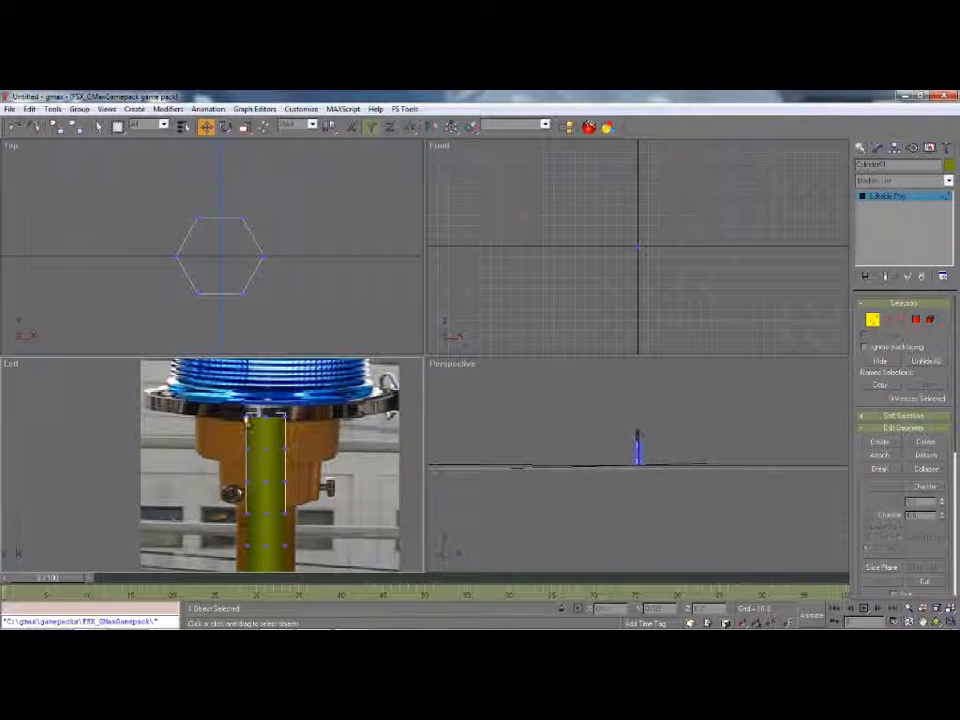
pyautogui.moveTo(340, 432); pyautogui.dragTo(341, 433)
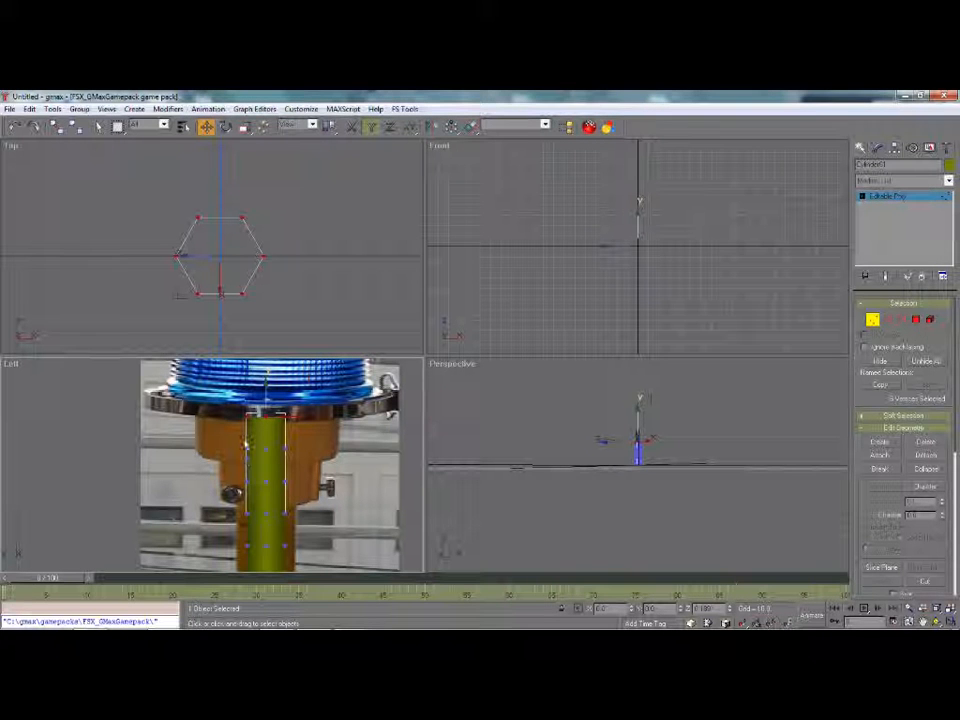
pyautogui.click(245, 127)
pyautogui.moveTo(244, 131); pyautogui.dragTo(244, 165)
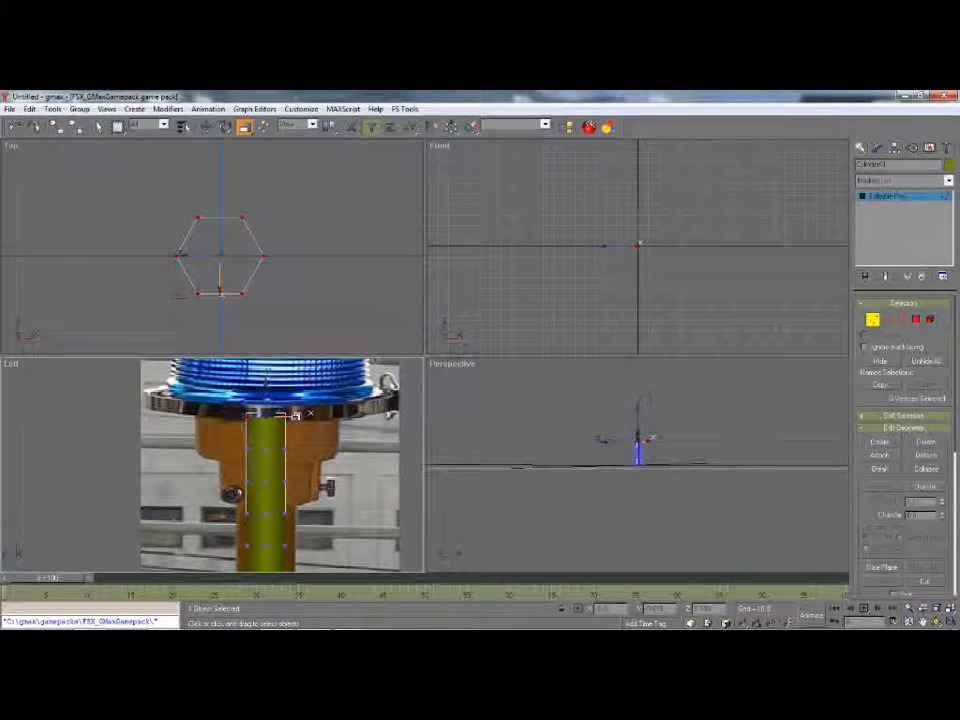
pyautogui.moveTo(296, 415)
pyautogui.mouseDown()
pyautogui.moveTo(298, 300)
pyautogui.moveTo(294, 392)
pyautogui.mouseUp()
pyautogui.moveTo(247, 129); pyautogui.dragTo(246, 148)
pyautogui.moveTo(302, 416); pyautogui.dragTo(302, 101)
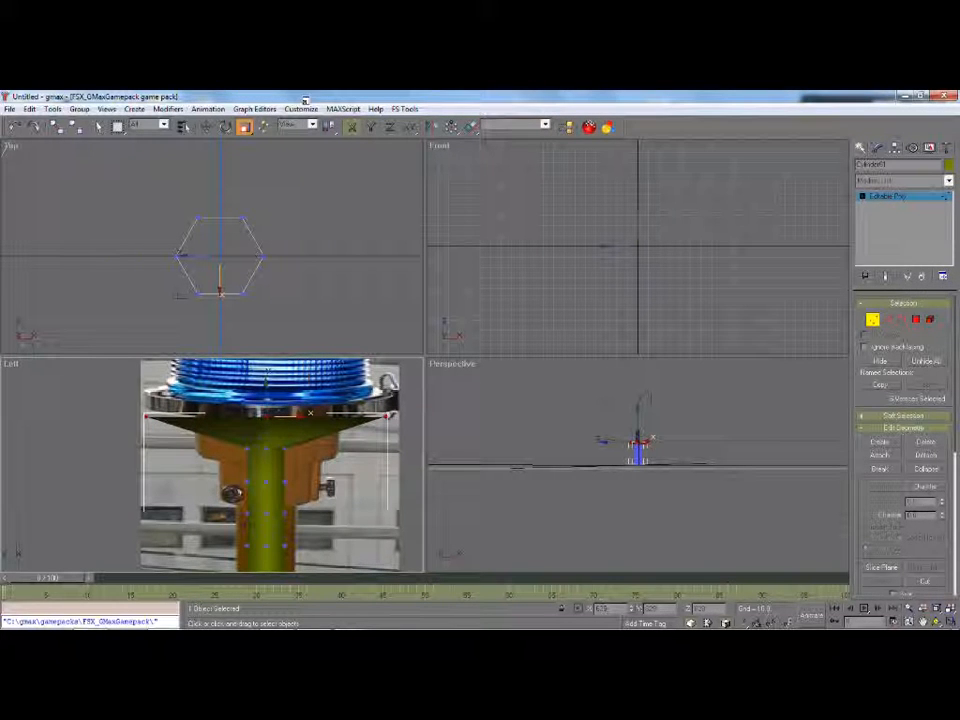
pyautogui.press('w')
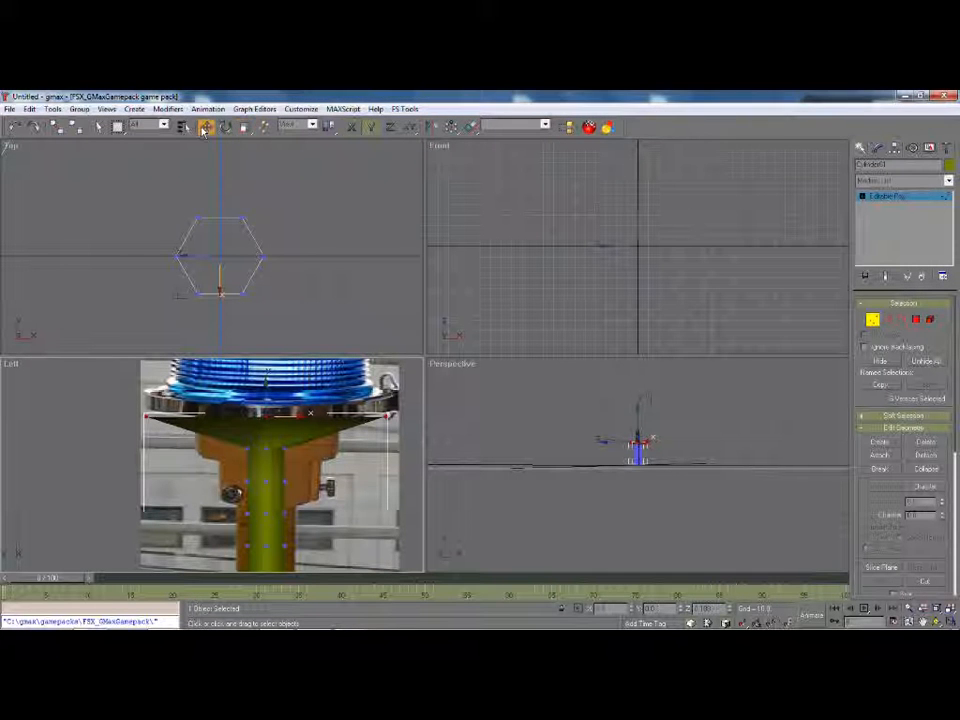
pyautogui.moveTo(266, 410); pyautogui.dragTo(267, 378)
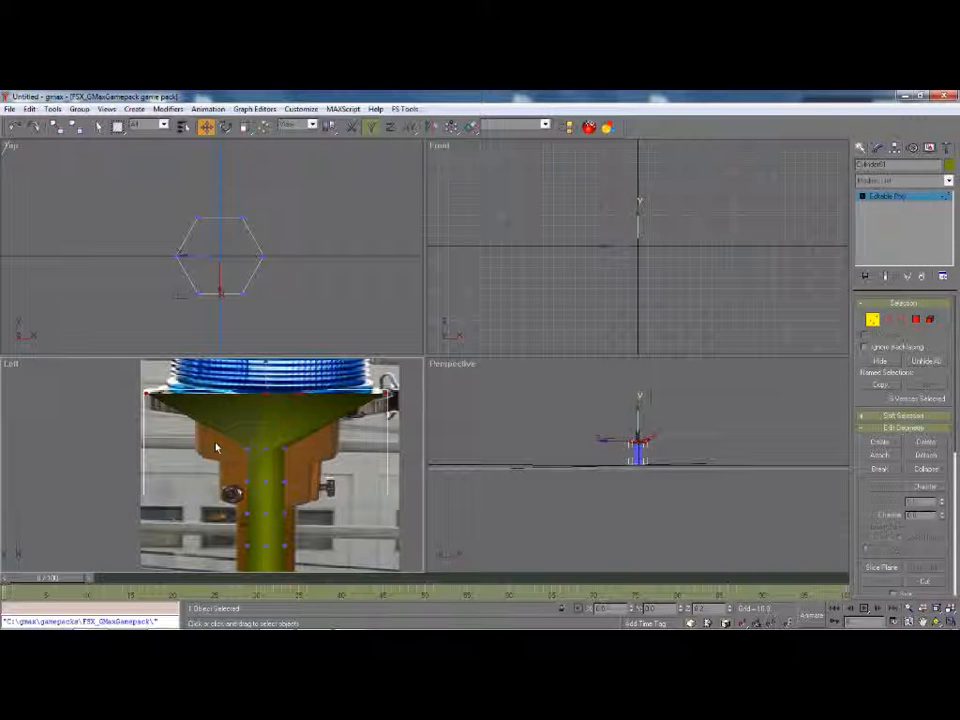
# Step: Raise the second vertex ring from the upper end, widen it to match the flange, and align it with the flange's lower edge
pyautogui.moveTo(336, 470); pyautogui.dragTo(267, 390)
pyautogui.click(244, 126)
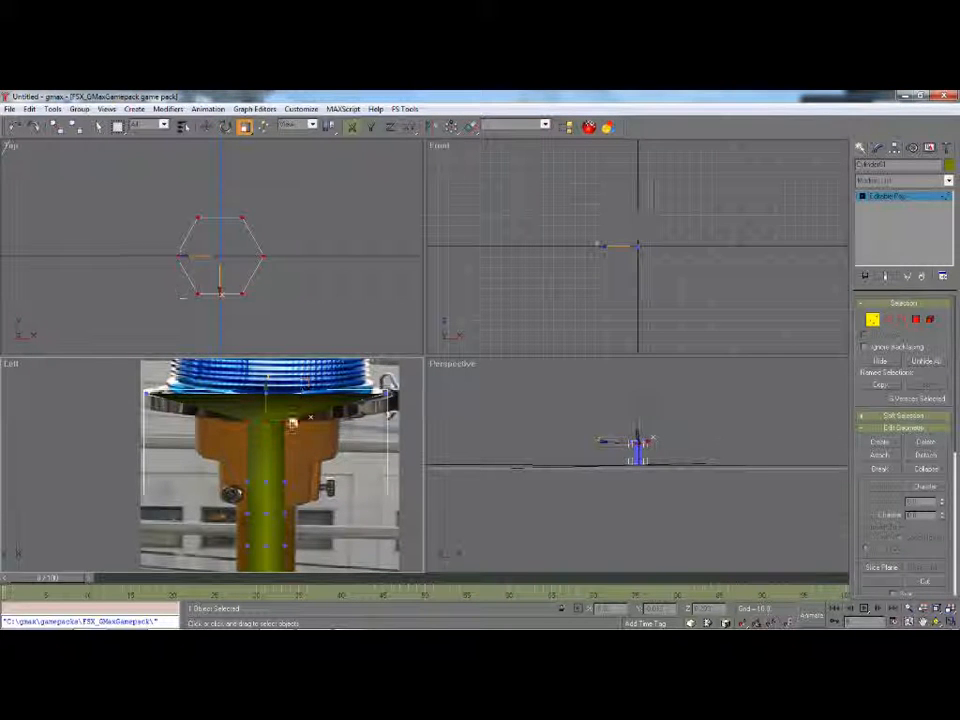
pyautogui.moveTo(298, 415); pyautogui.dragTo(268, 104)
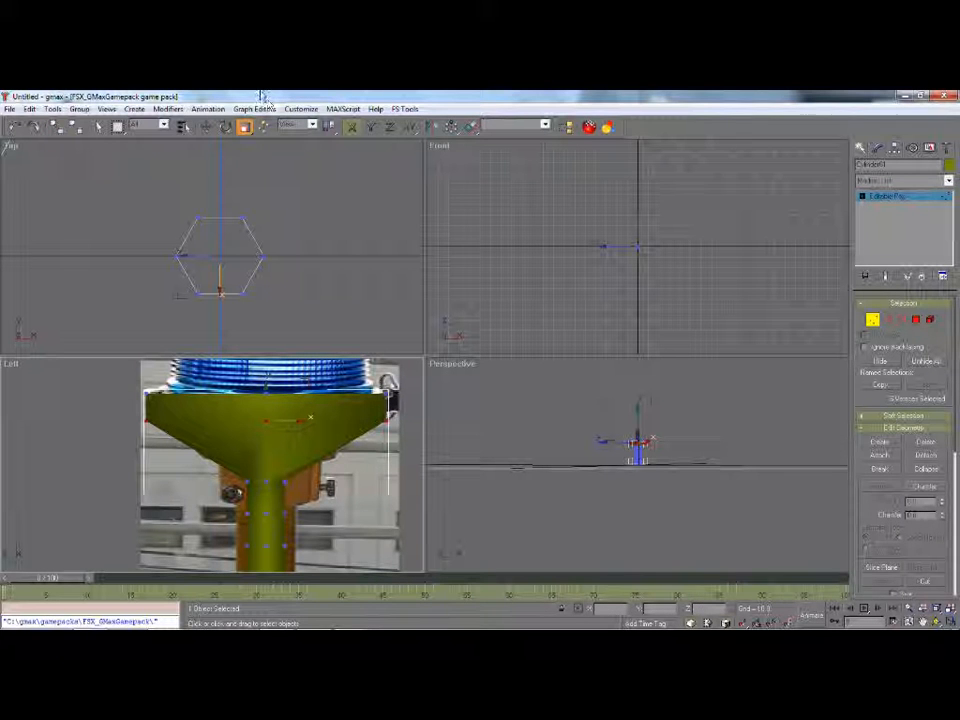
pyautogui.press('w')
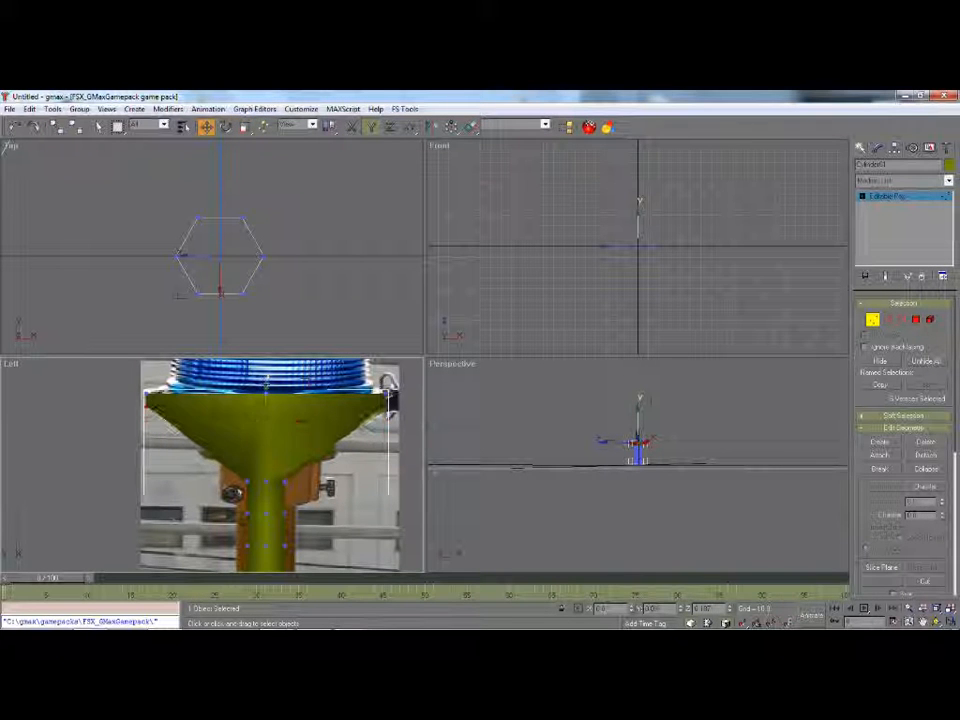
pyautogui.moveTo(267, 381); pyautogui.dragTo(265, 391)
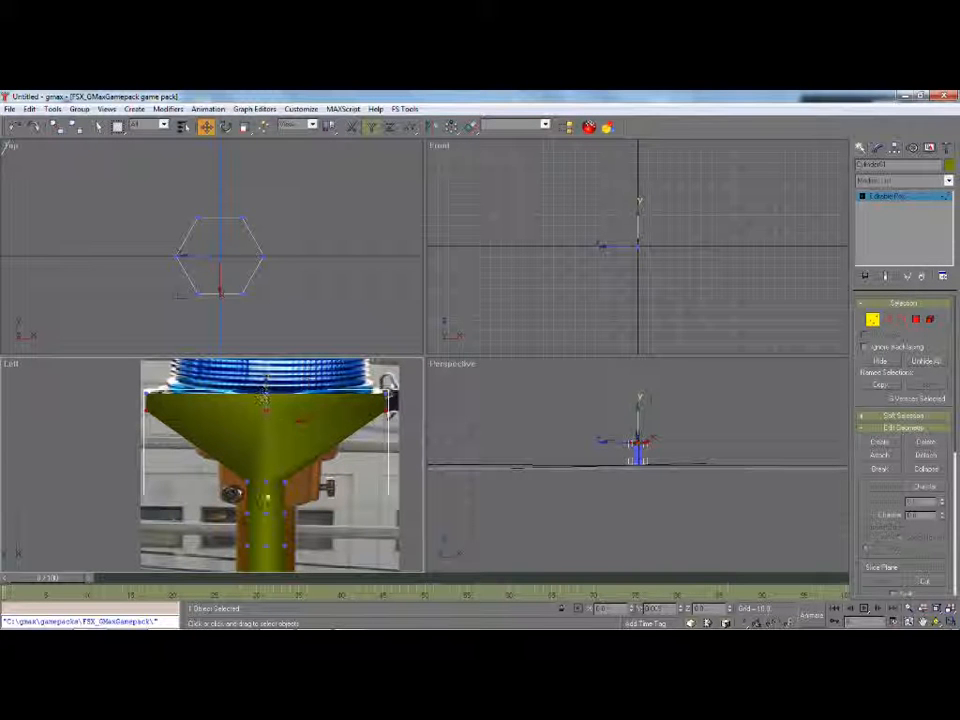
# Step: Widen the third vertex ring to the orange collar's width and raise it against the flange's underside
pyautogui.click(210, 421)
pyautogui.moveTo(238, 485); pyautogui.dragTo(329, 490)
pyautogui.moveTo(265, 456); pyautogui.dragTo(266, 423)
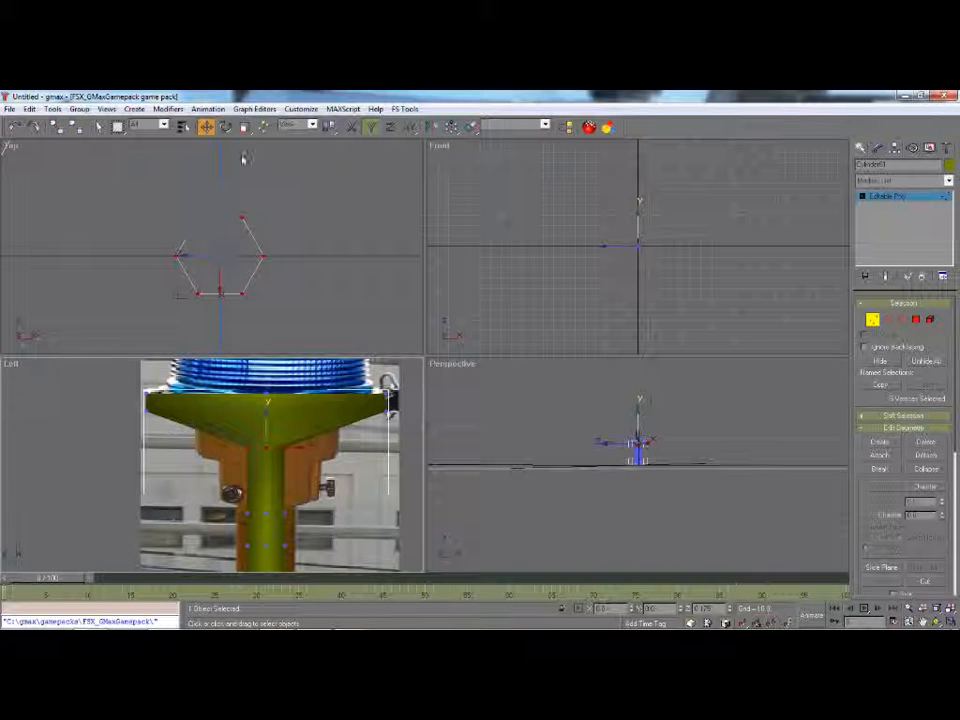
pyautogui.press('r')
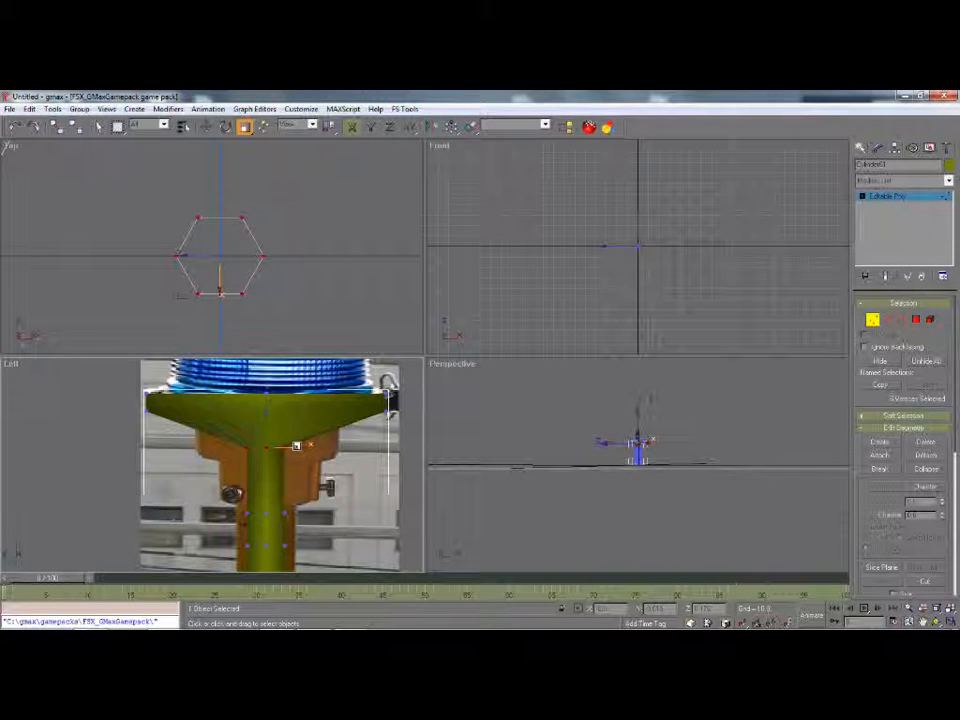
pyautogui.moveTo(300, 421); pyautogui.dragTo(306, 343)
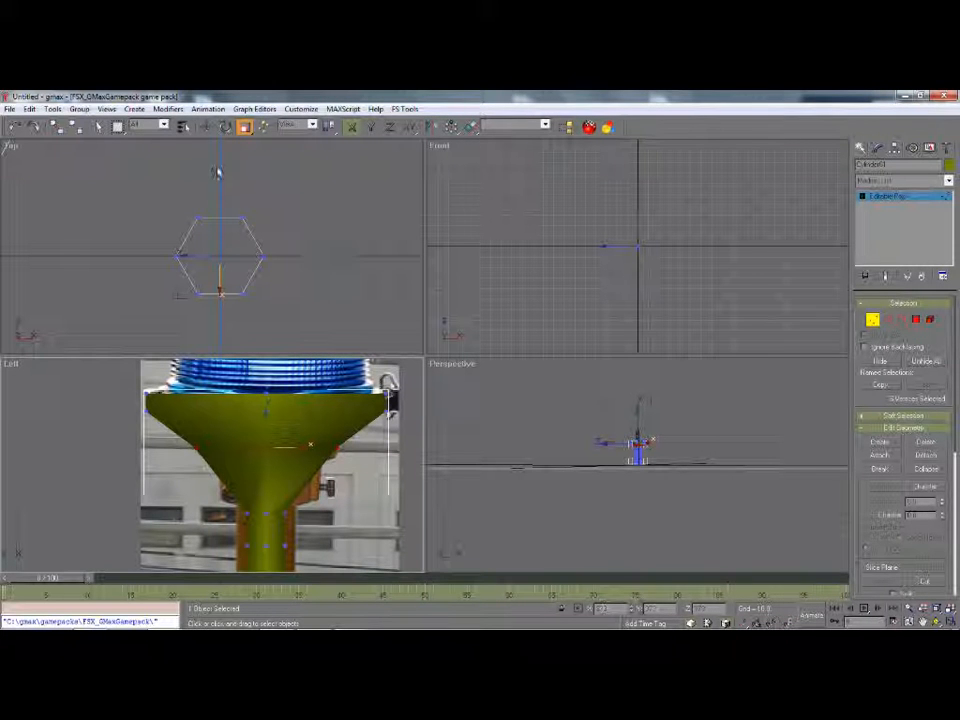
pyautogui.click(206, 127)
pyautogui.moveTo(268, 430); pyautogui.dragTo(271, 389)
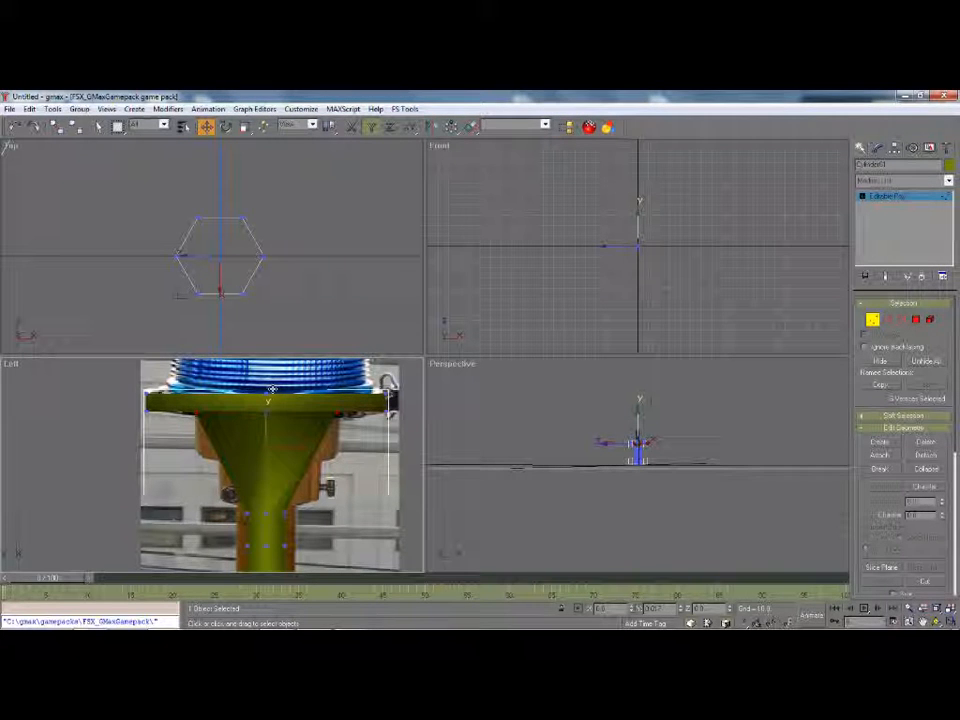
pyautogui.moveTo(271, 389); pyautogui.dragTo(265, 394)
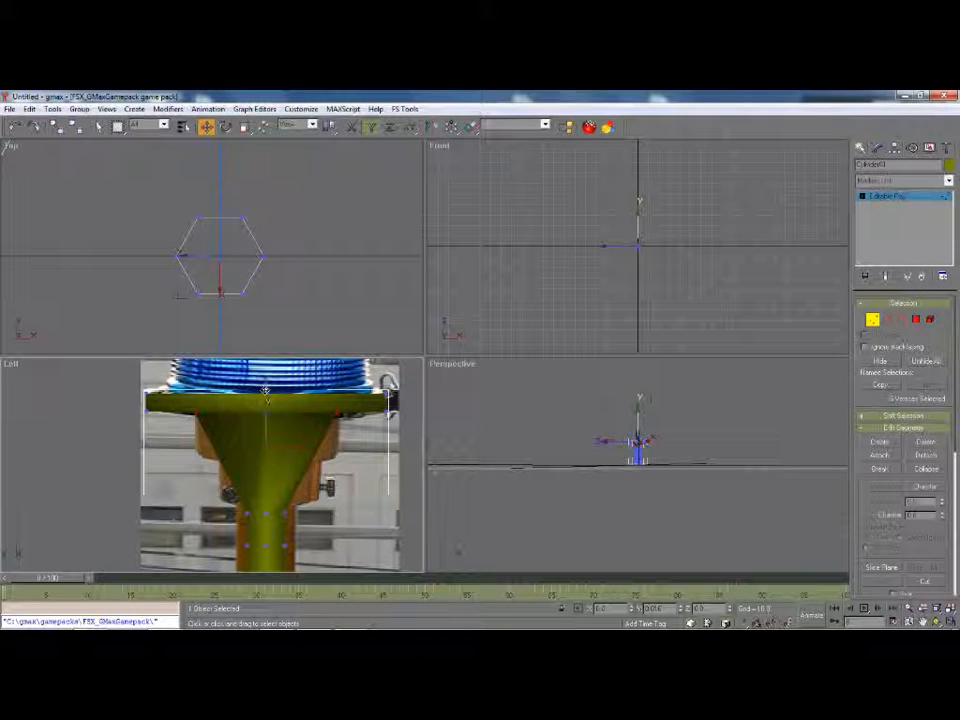
# Step: Raise the fourth vertex ring to the lower edge of the collar's wide part and scale it to that part's width
pyautogui.moveTo(234, 502); pyautogui.dragTo(268, 445)
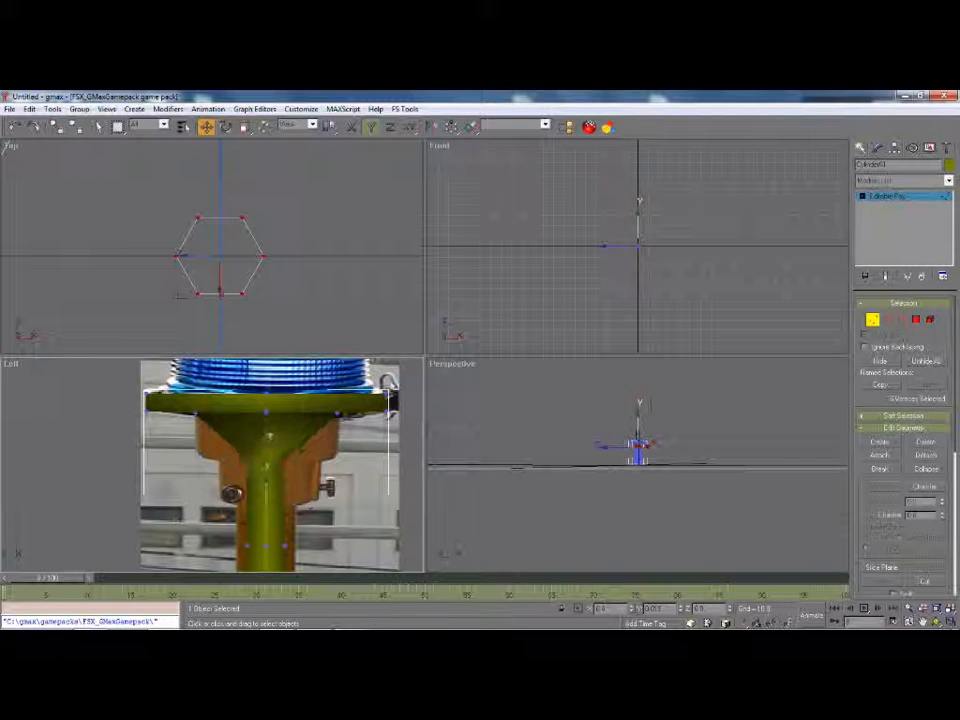
pyautogui.click(244, 127)
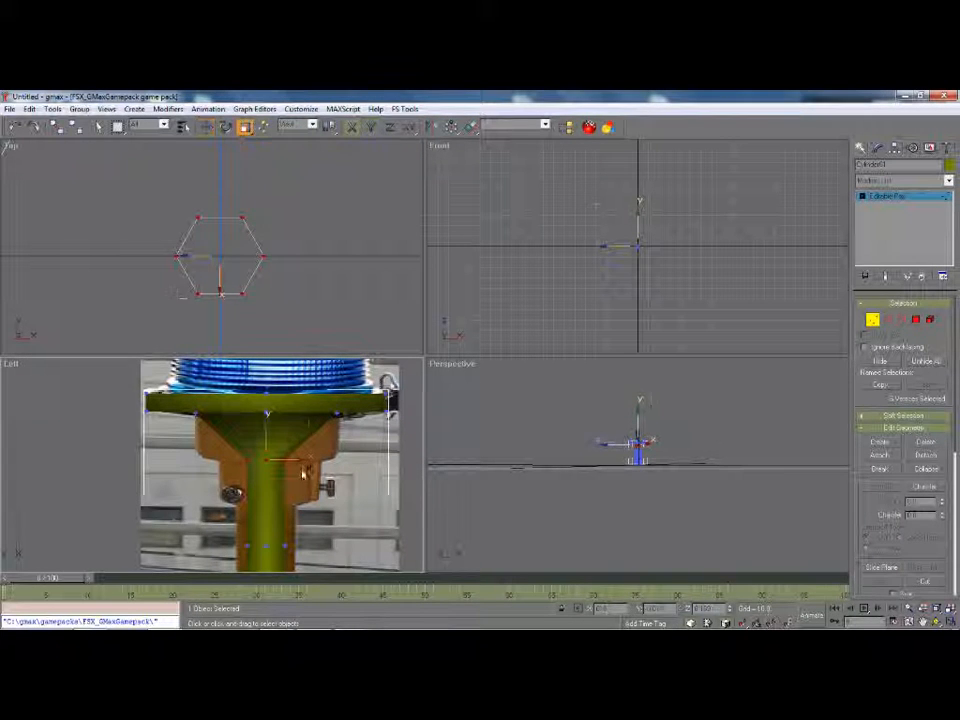
pyautogui.moveTo(293, 459); pyautogui.dragTo(289, 296)
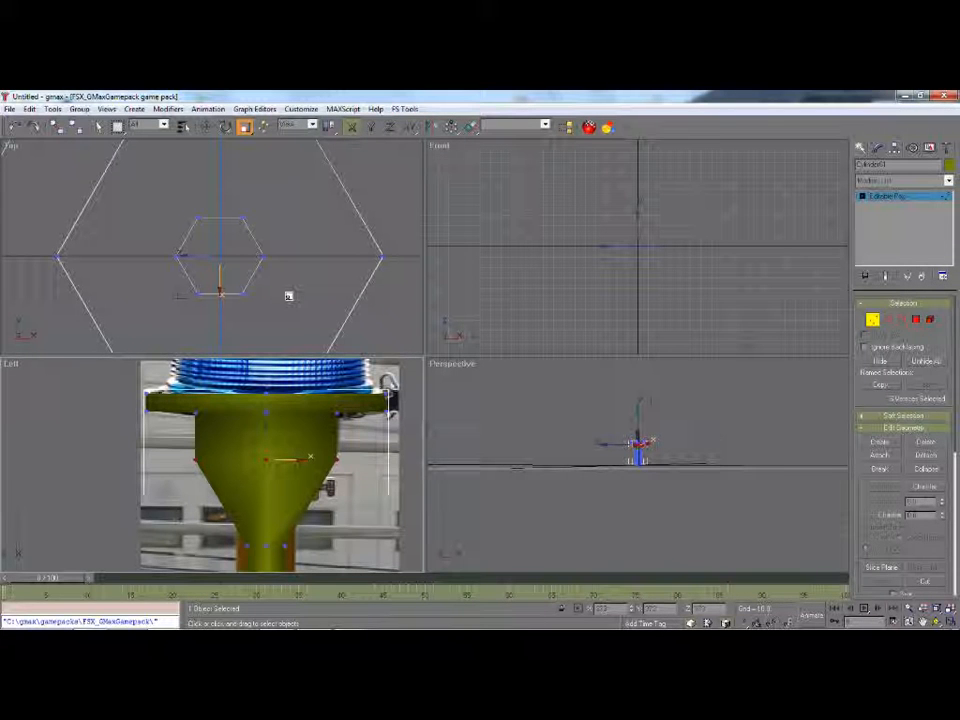
pyautogui.moveTo(289, 296); pyautogui.dragTo(264, 297)
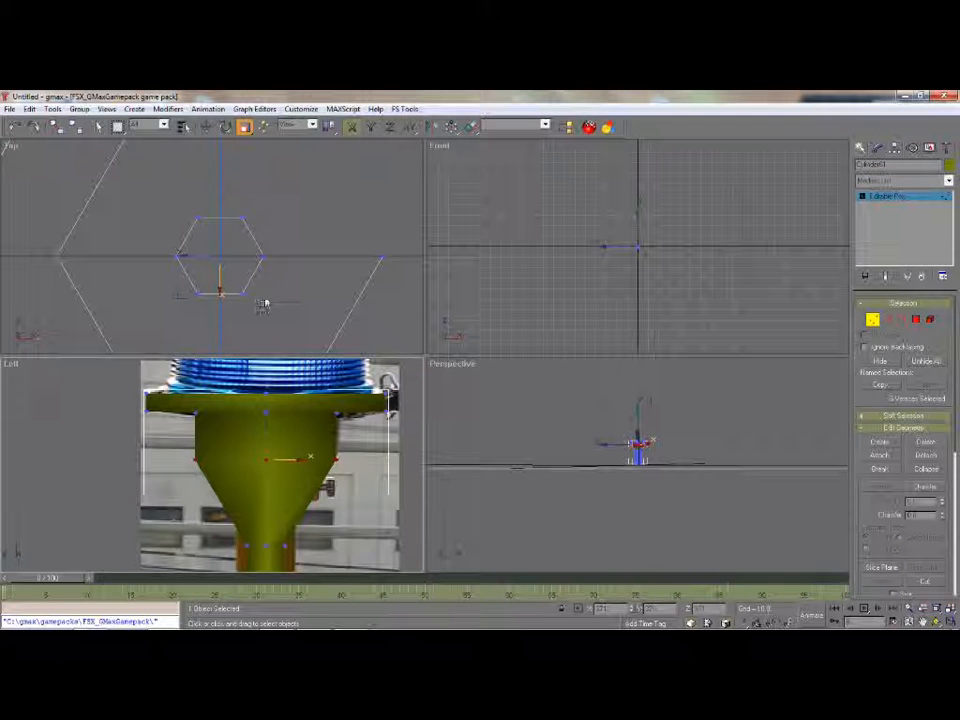
# Step: Raise the fifth vertex ring to the lower edge of the collar's wide part and scale it to the narrower lower part's width
pyautogui.click(203, 127)
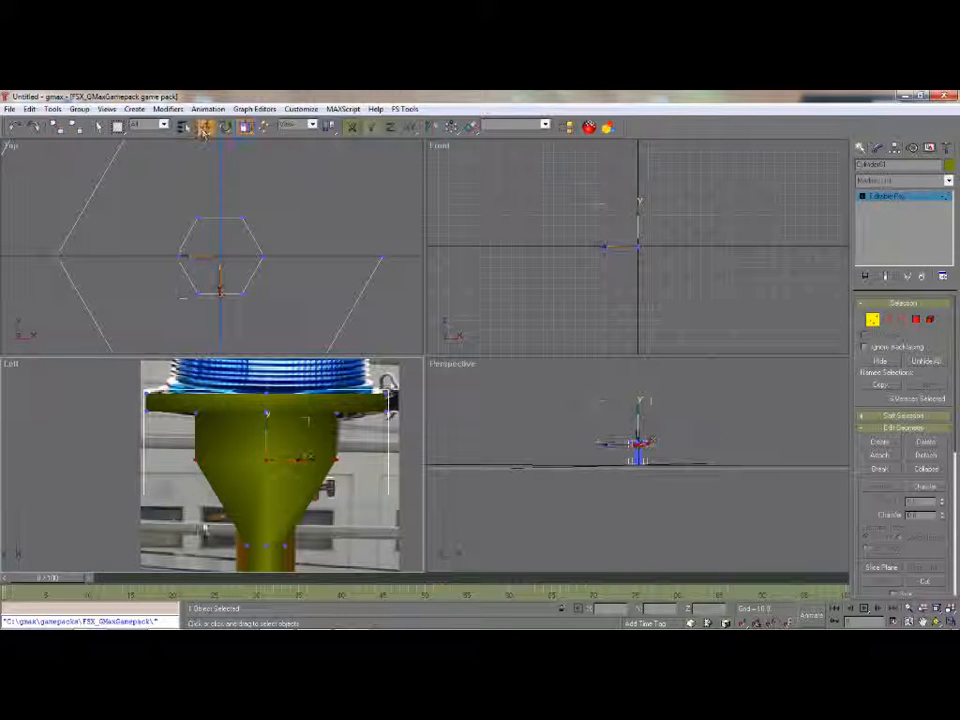
pyautogui.moveTo(278, 533); pyautogui.dragTo(301, 558)
pyautogui.moveTo(268, 522); pyautogui.dragTo(268, 436)
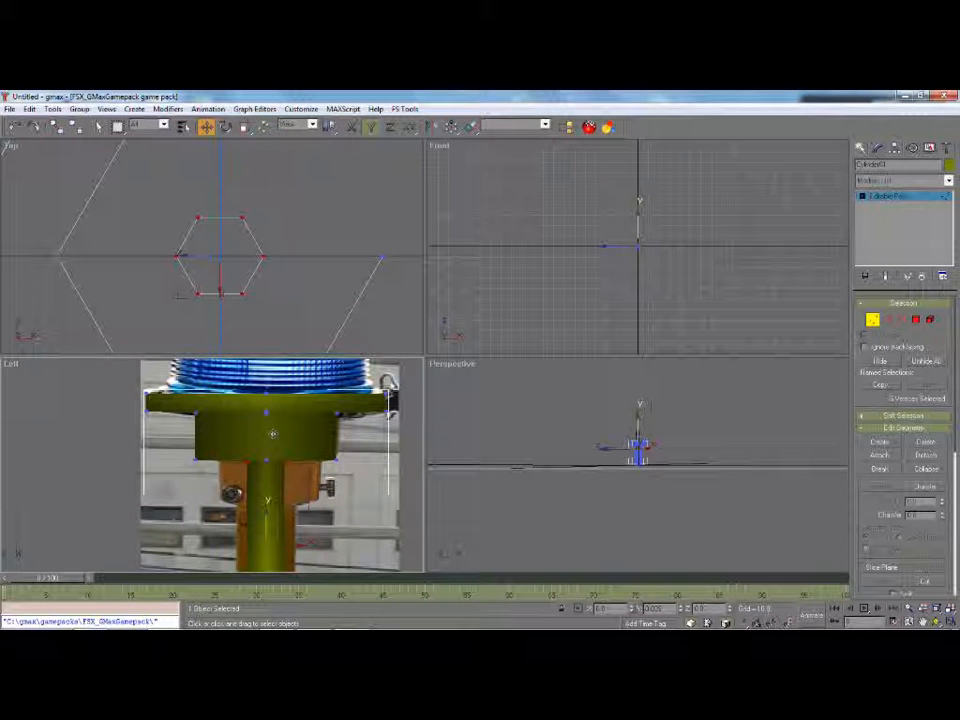
pyautogui.press('r')
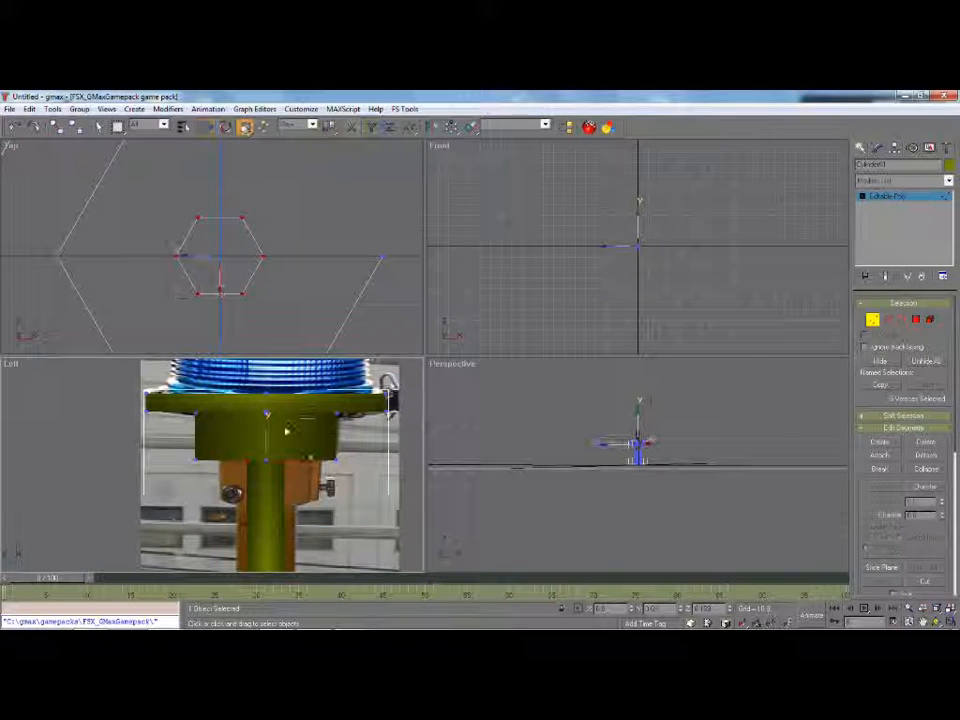
pyautogui.moveTo(291, 398); pyautogui.dragTo(284, 361)
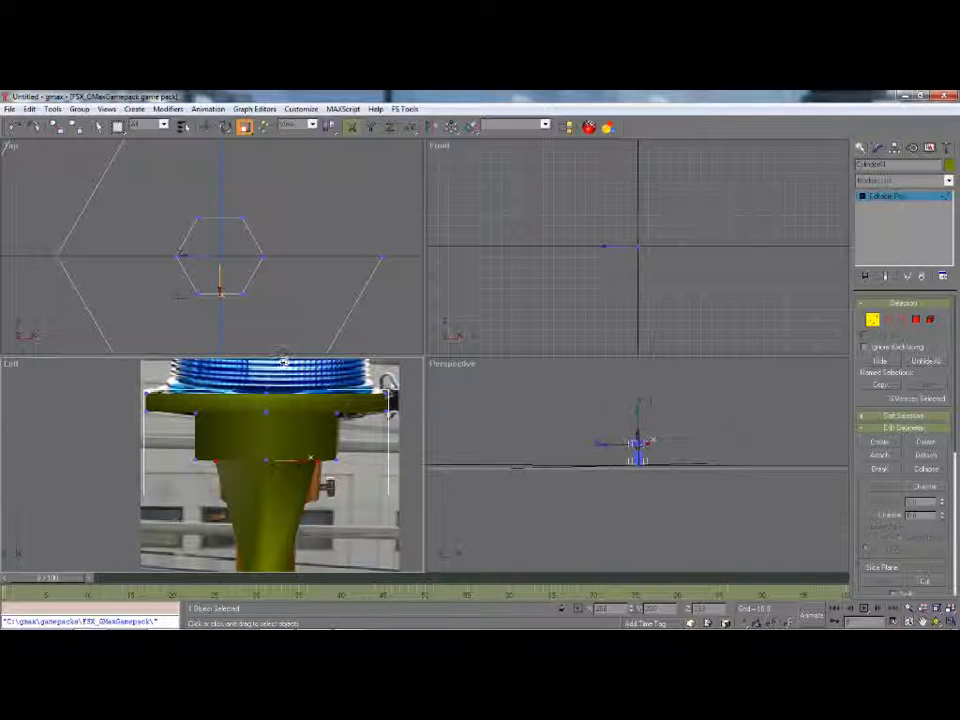
pyautogui.moveTo(284, 361)
pyautogui.mouseDown()
pyautogui.moveTo(275, 423)
pyautogui.moveTo(275, 370)
pyautogui.mouseUp()
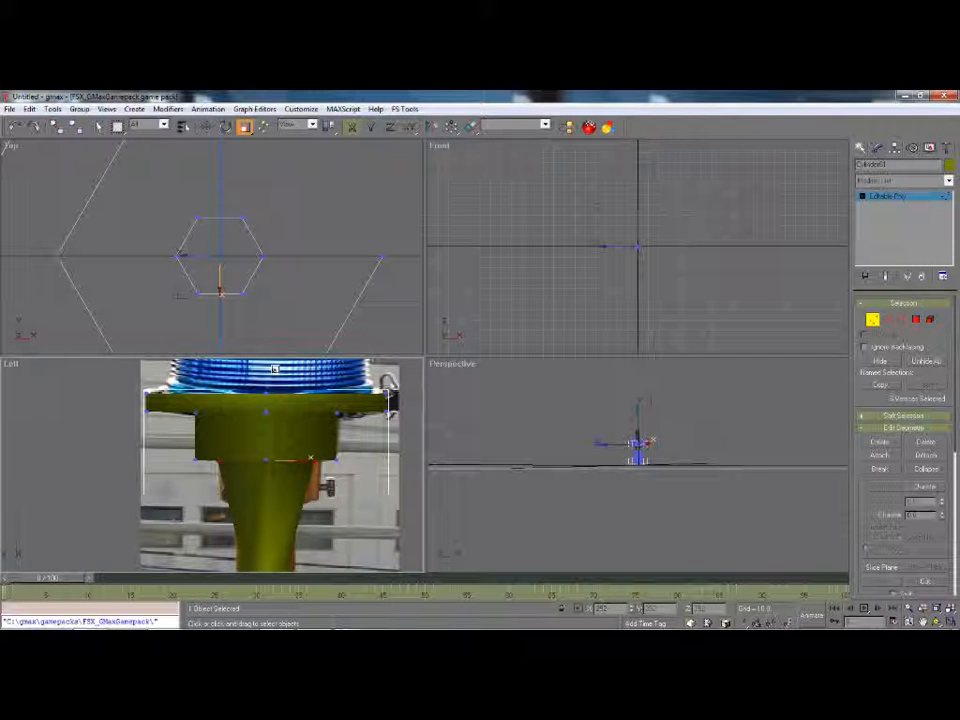
pyautogui.moveTo(274, 370); pyautogui.dragTo(274, 374)
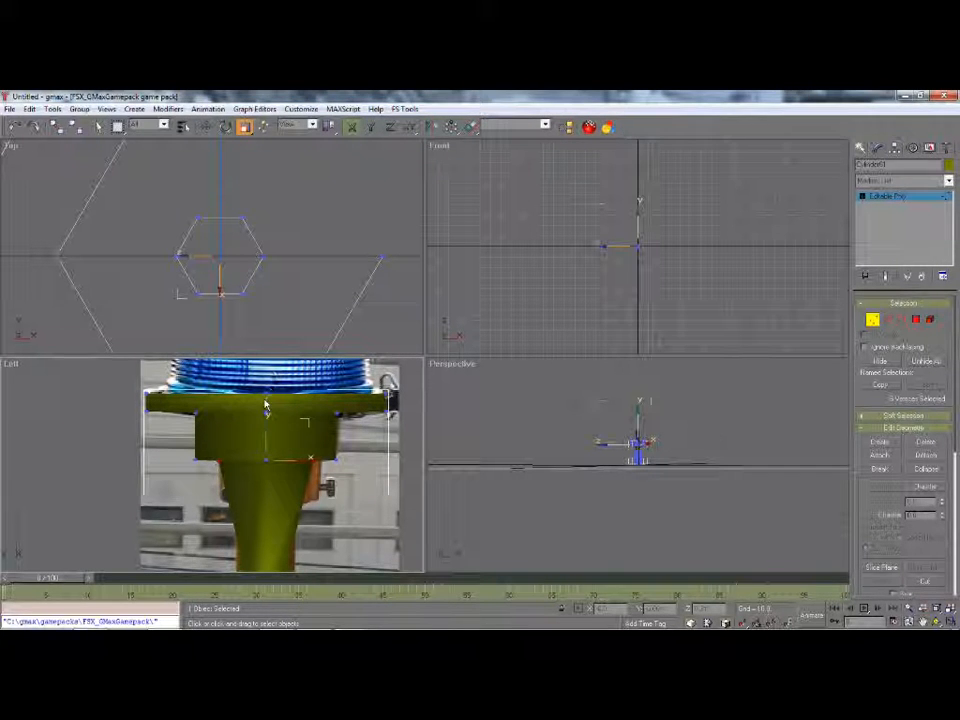
# Step: Raise the sixth vertex ring to the lower edge of the collar's narrower part and scale it to that part's width
pyautogui.scroll(-3, 270, 390)
pyautogui.scroll(3, 251, 489)
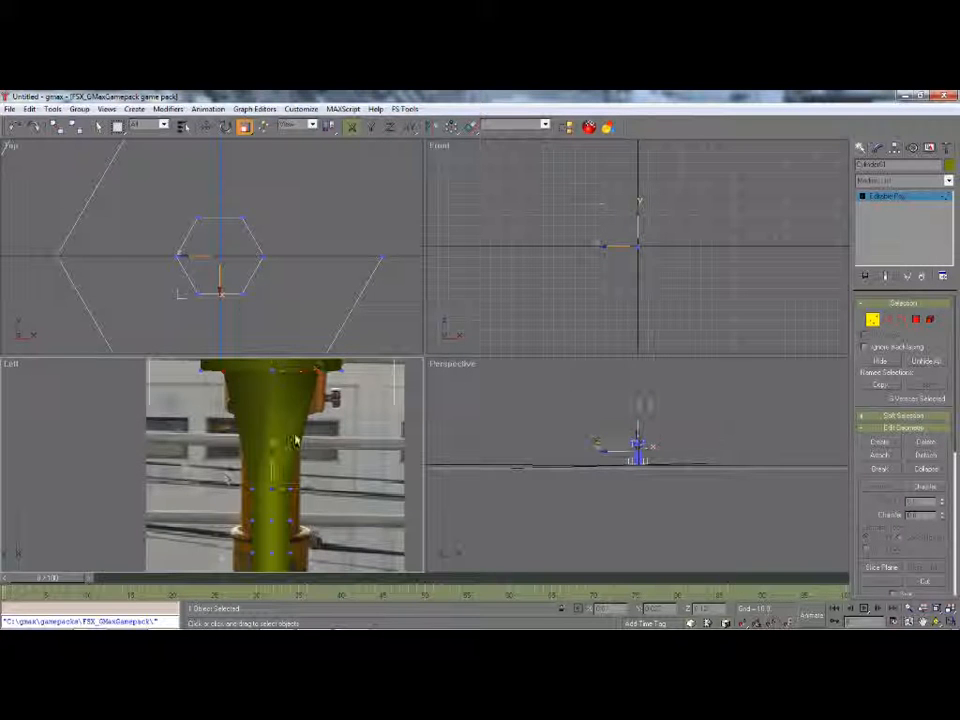
pyautogui.click(206, 127)
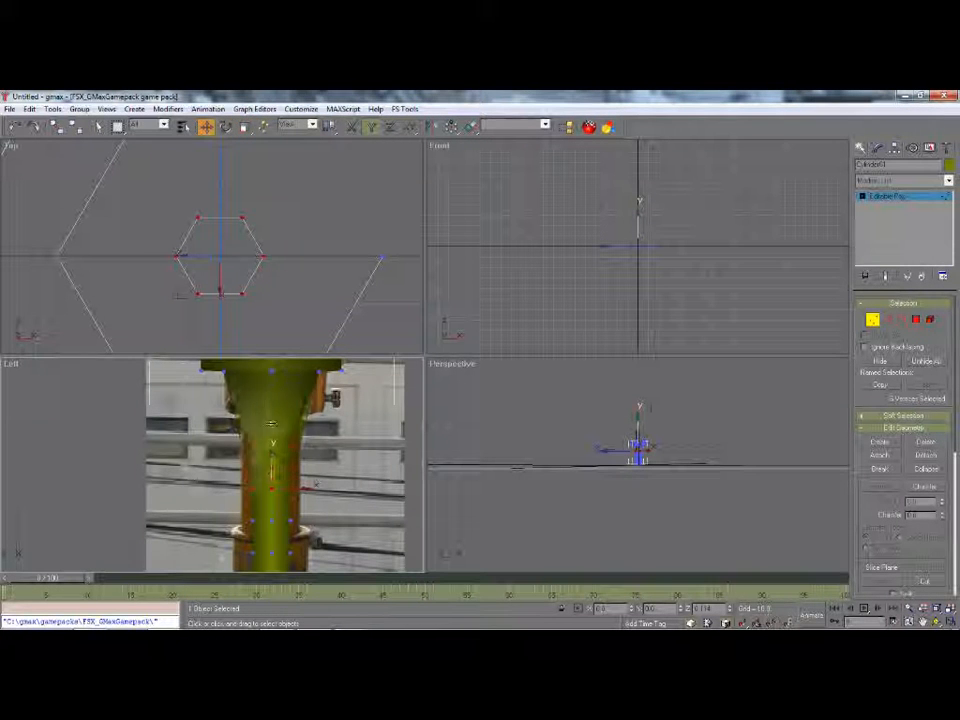
pyautogui.moveTo(270, 440); pyautogui.dragTo(267, 398)
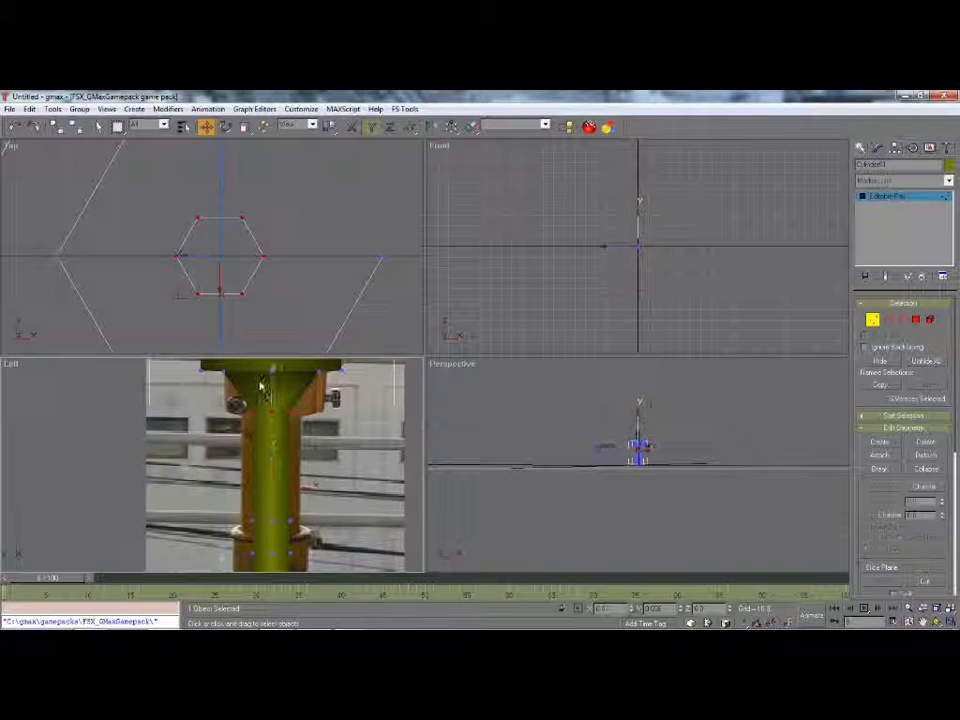
pyautogui.click(244, 127)
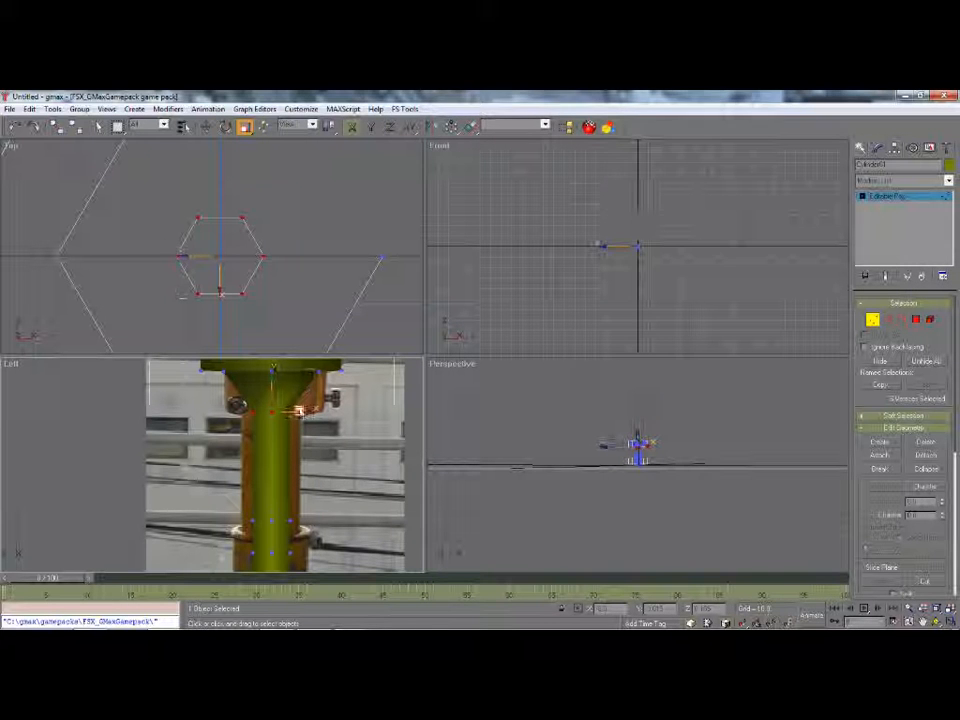
pyautogui.moveTo(303, 409); pyautogui.dragTo(300, 318)
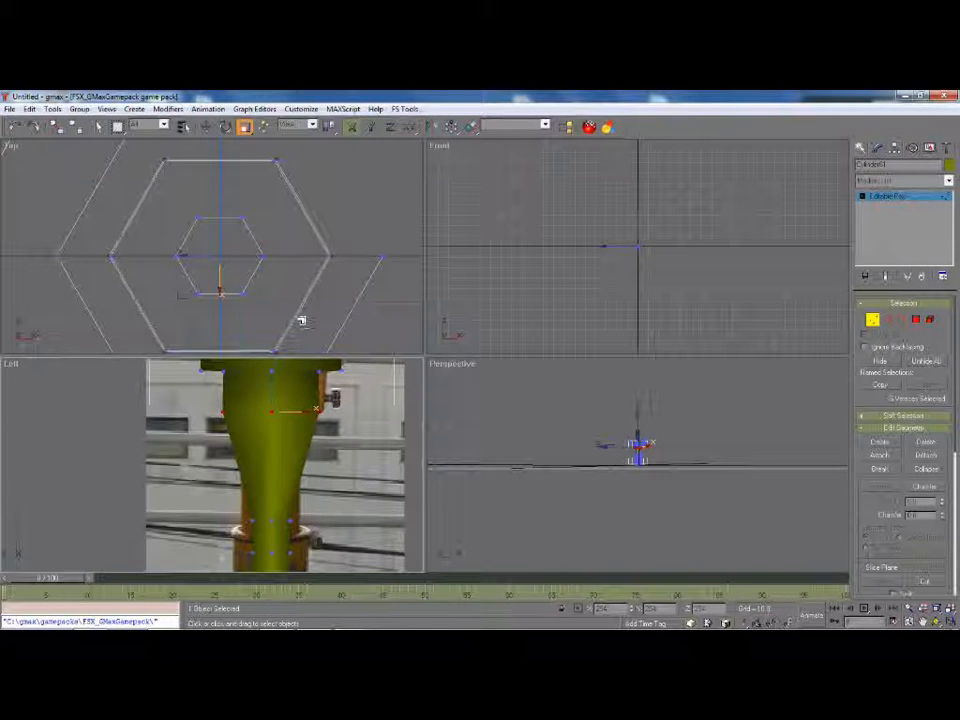
# Step: Raise the seventh vertex ring to just below the collar, widen it to the orange pole's width, and fine-tune its height
pyautogui.press('w')
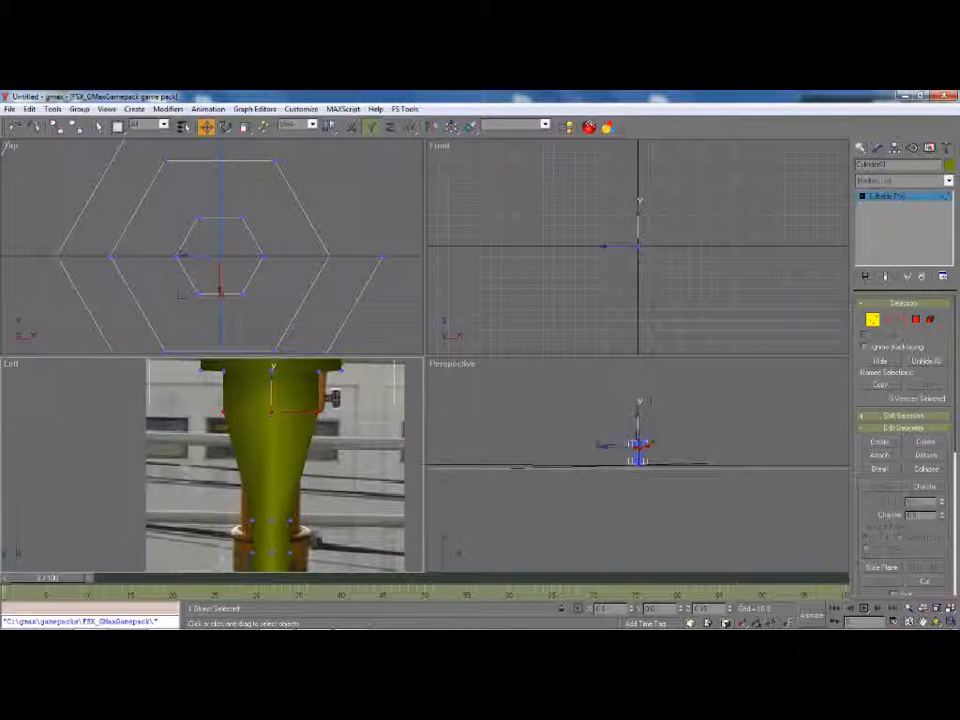
pyautogui.moveTo(232, 505); pyautogui.dragTo(276, 390)
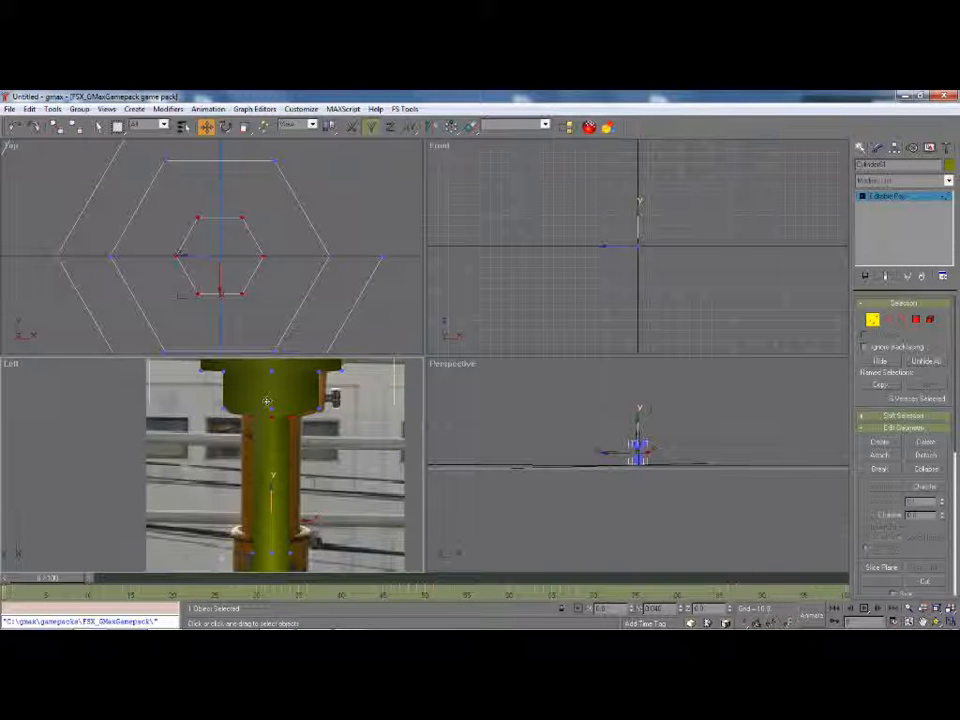
pyautogui.moveTo(267, 400); pyautogui.dragTo(268, 400)
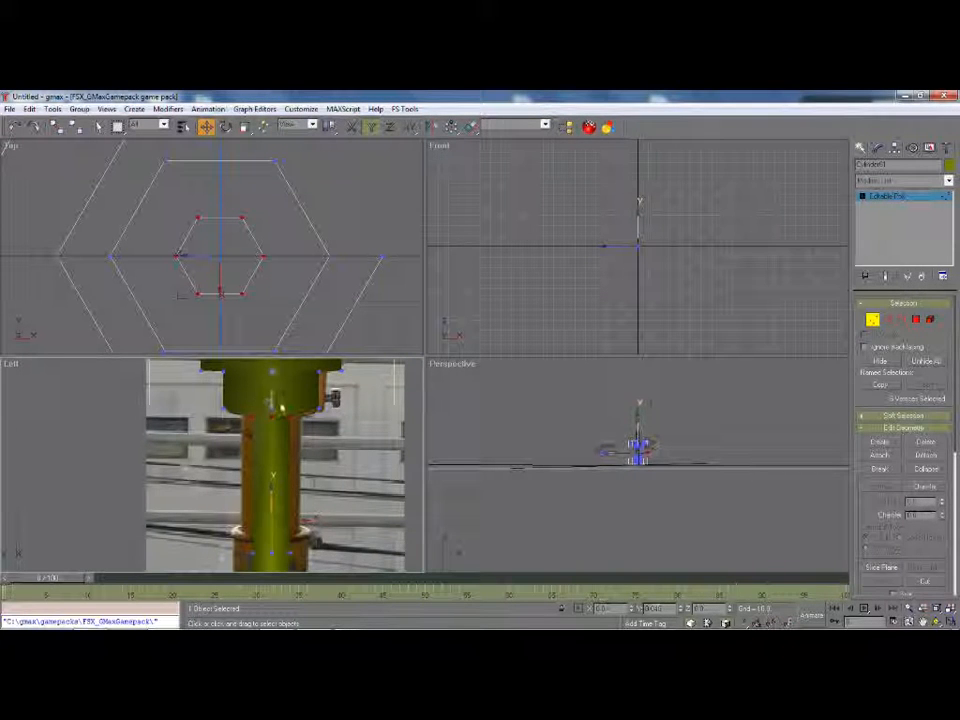
pyautogui.press('r')
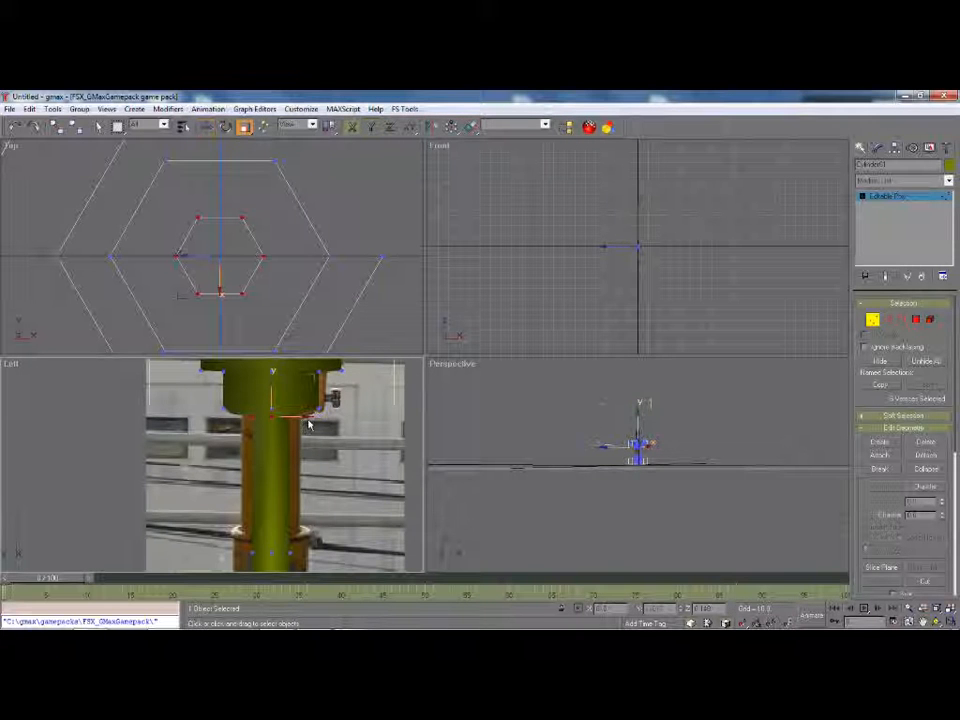
pyautogui.moveTo(305, 412); pyautogui.dragTo(305, 388)
pyautogui.press('w')
pyautogui.moveTo(272, 395); pyautogui.dragTo(270, 392)
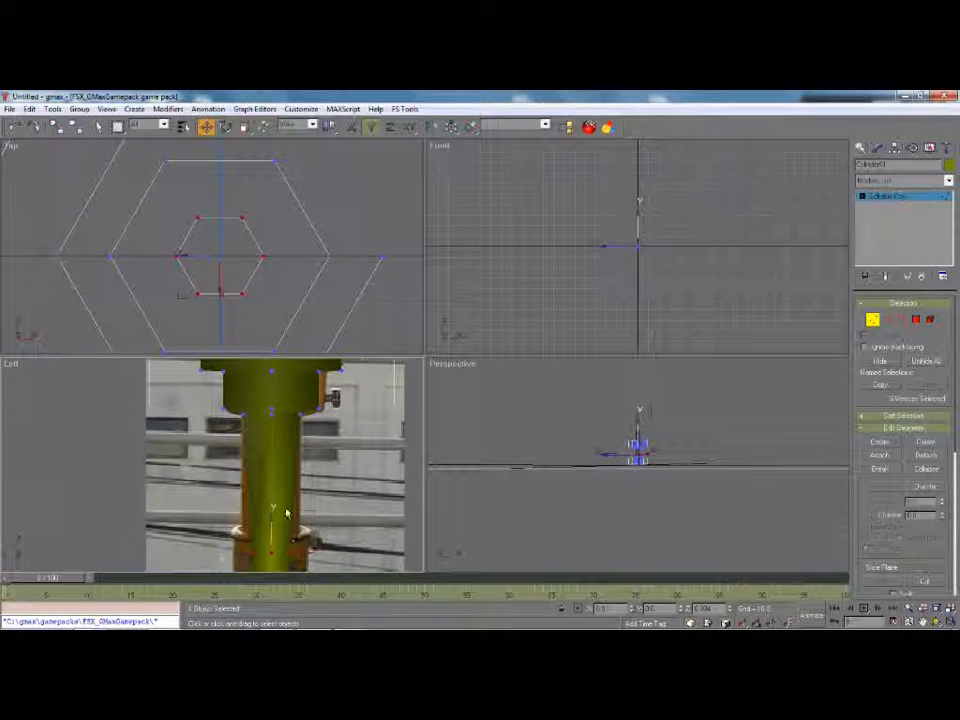
# Step: Raise the next vertex ring to the upper edge of the lower orange fitting and scale it uniformly to the pole's width
pyautogui.scroll(-3, 289, 531)
pyautogui.scroll(3, 274, 514)
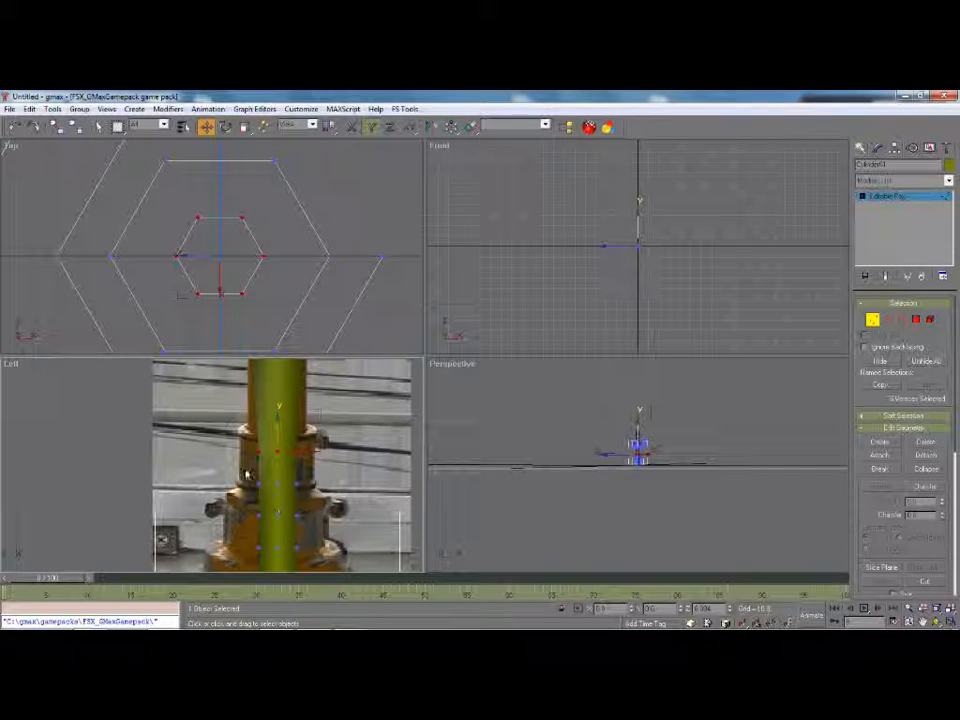
pyautogui.scroll(-2, 252, 440)
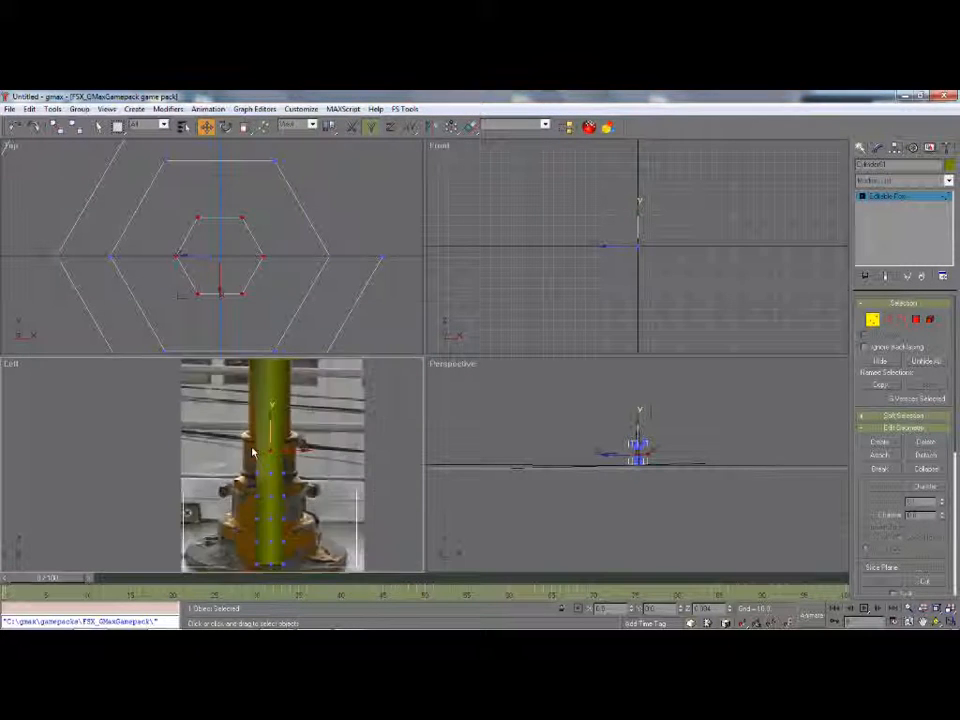
pyautogui.moveTo(317, 574); pyautogui.dragTo(272, 456)
pyautogui.click(235, 478)
pyautogui.moveTo(236, 480); pyautogui.dragTo(310, 497)
pyautogui.moveTo(270, 464); pyautogui.dragTo(270, 419)
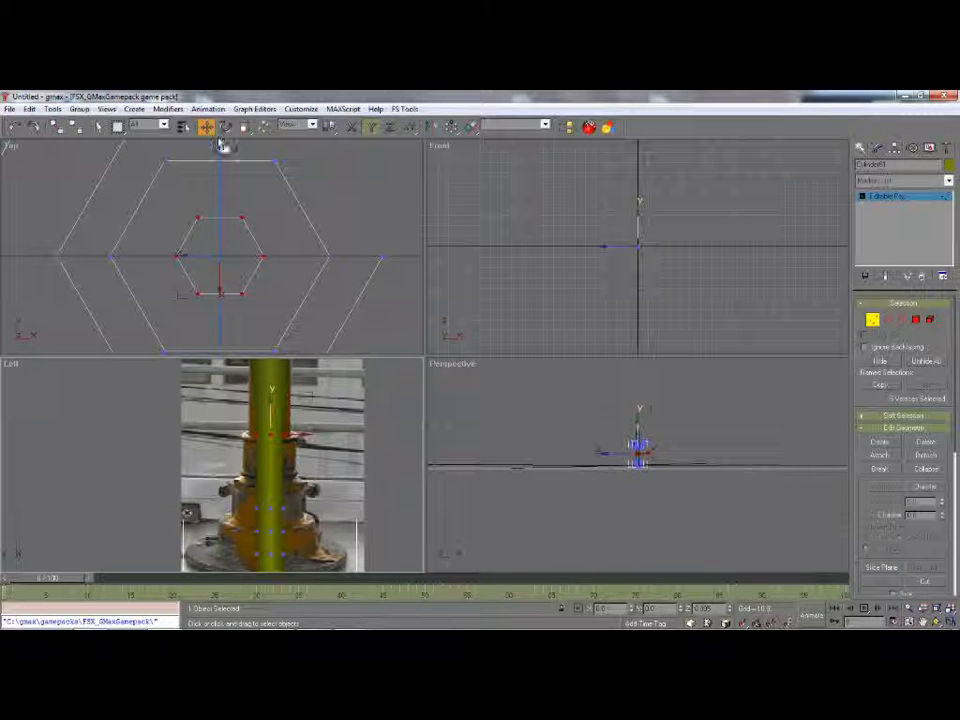
pyautogui.press('r')
pyautogui.moveTo(295, 434); pyautogui.dragTo(303, 401)
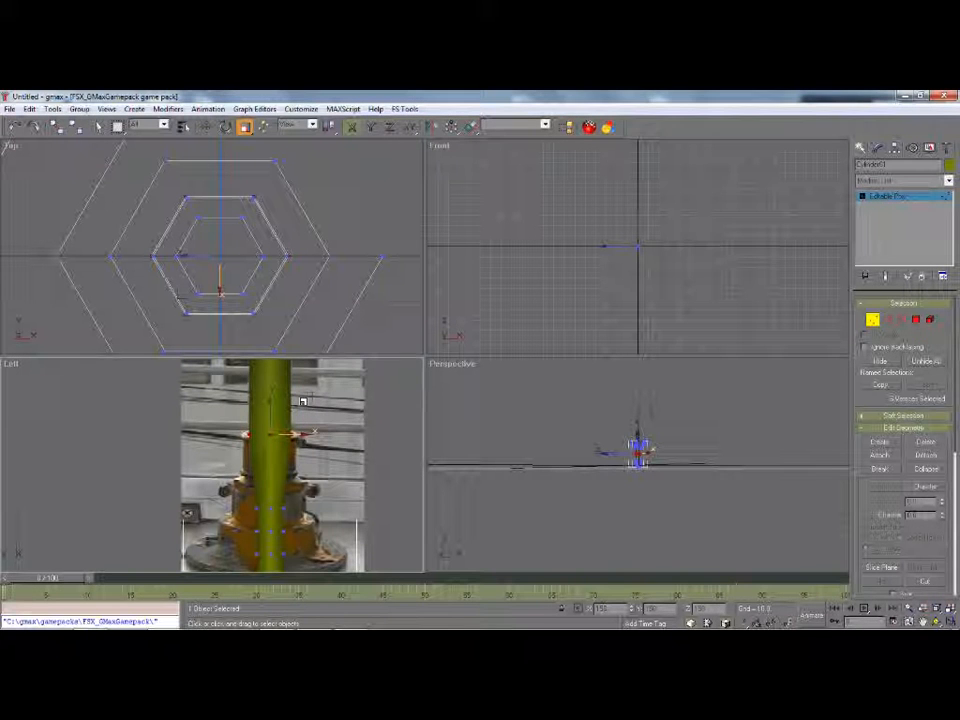
# Step: Lower the pole-width vertex ring to the bottom of the fitting's straight upper section, then deselect it
pyautogui.scroll(4, 270, 429)
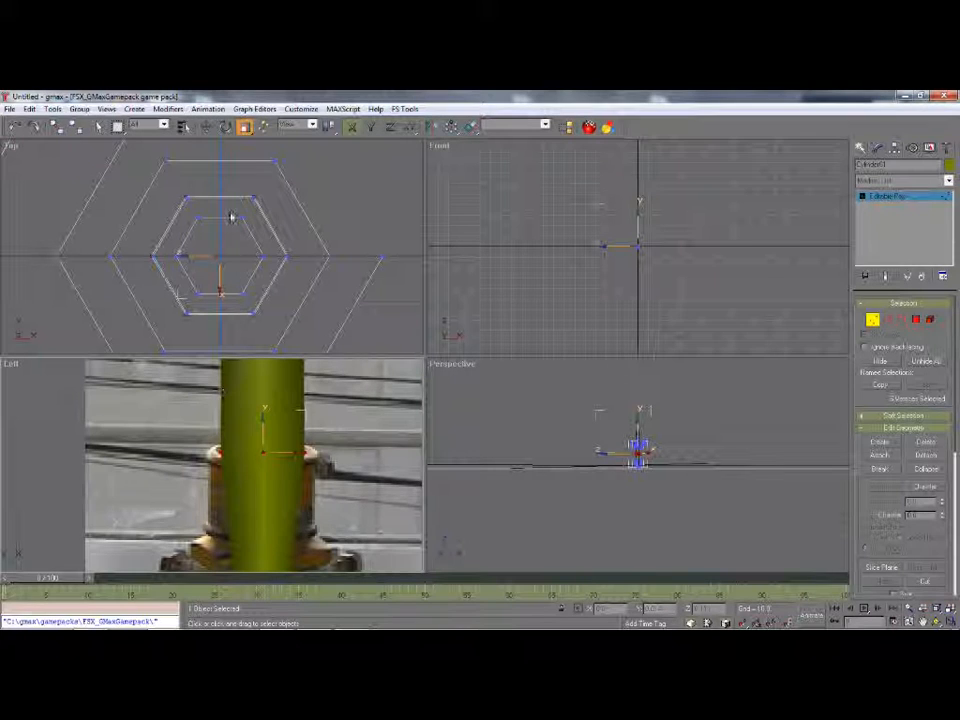
pyautogui.click(206, 127)
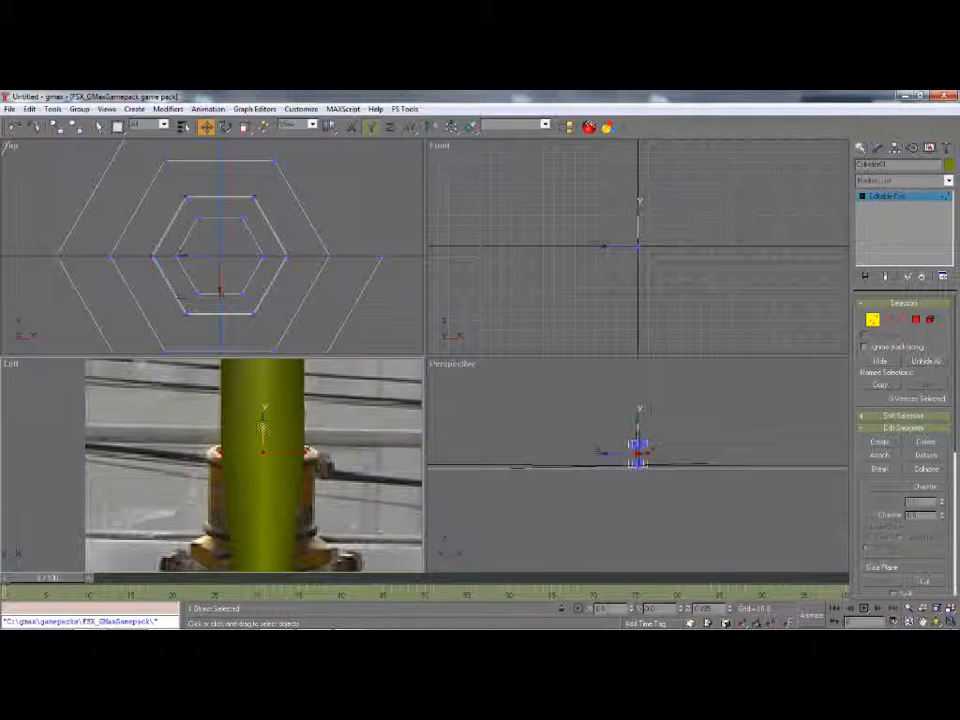
pyautogui.moveTo(258, 485); pyautogui.dragTo(256, 509)
pyautogui.click(337, 441)
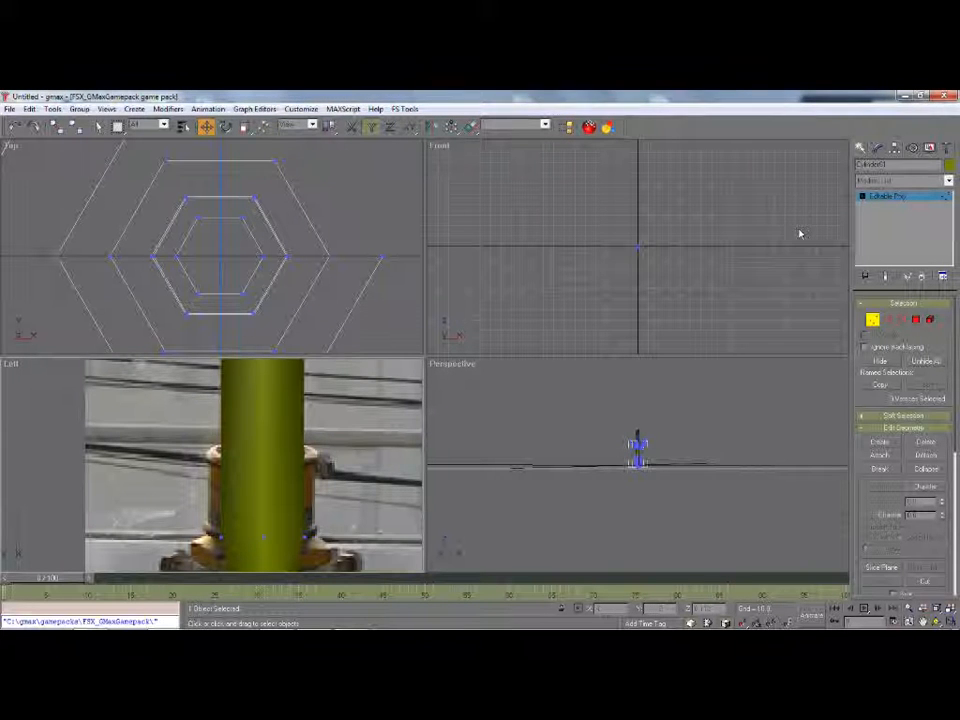
# Step: Leave vertex editing and nudge the reference image plane sideways so its pole lines up with the cylinder
pyautogui.click(861, 149)
pyautogui.click(369, 458)
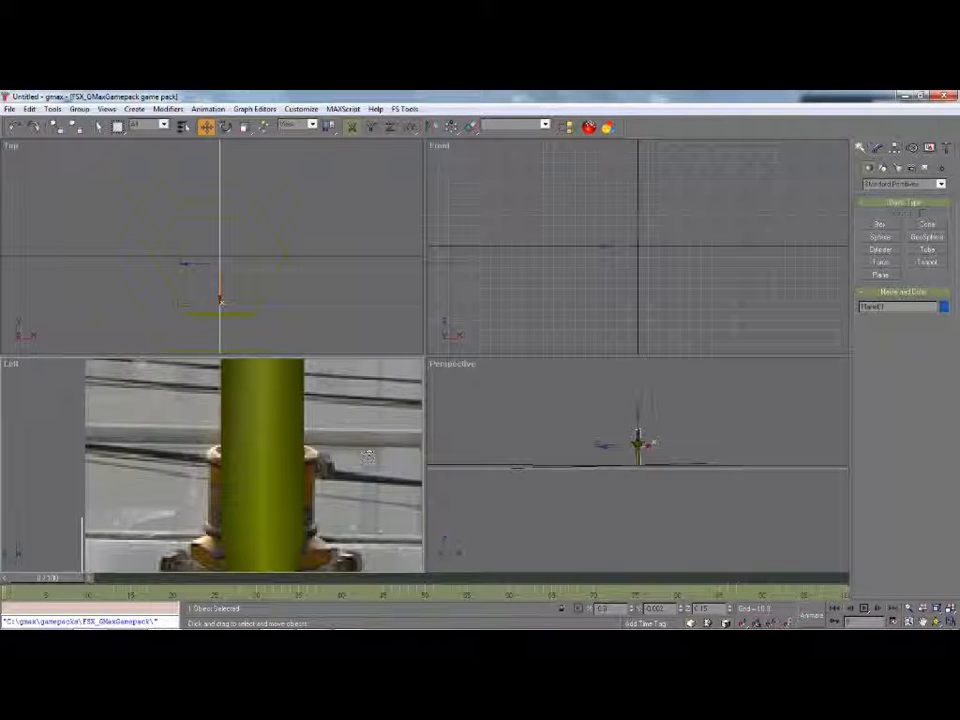
pyautogui.scroll(-3, 296, 440)
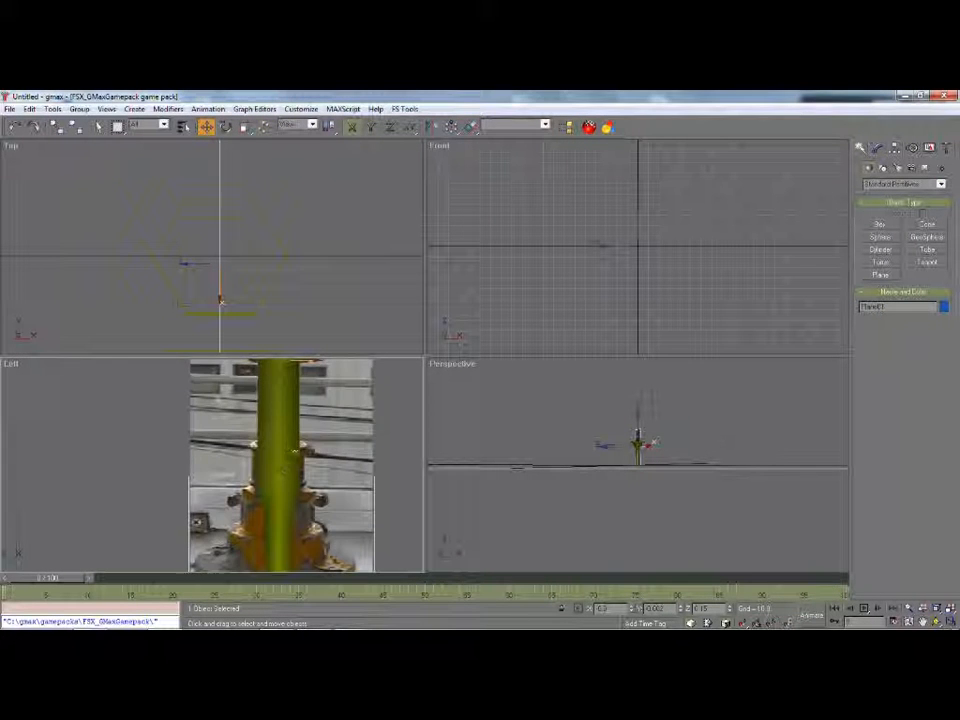
pyautogui.scroll(-1, 293, 445)
pyautogui.scroll(2, 308, 381)
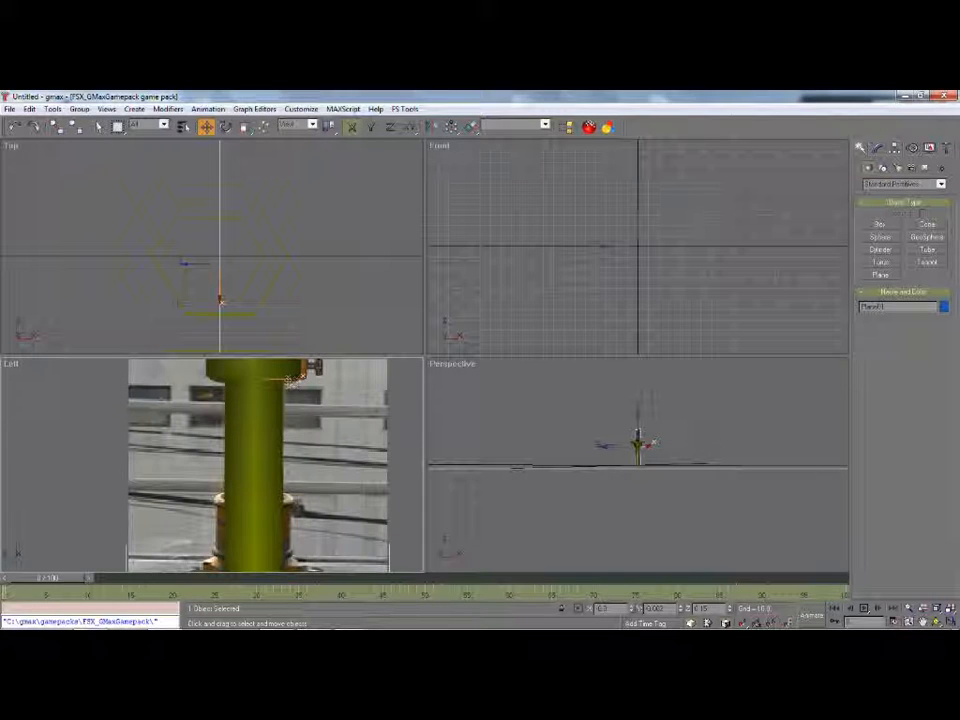
pyautogui.moveTo(285, 380); pyautogui.dragTo(287, 380)
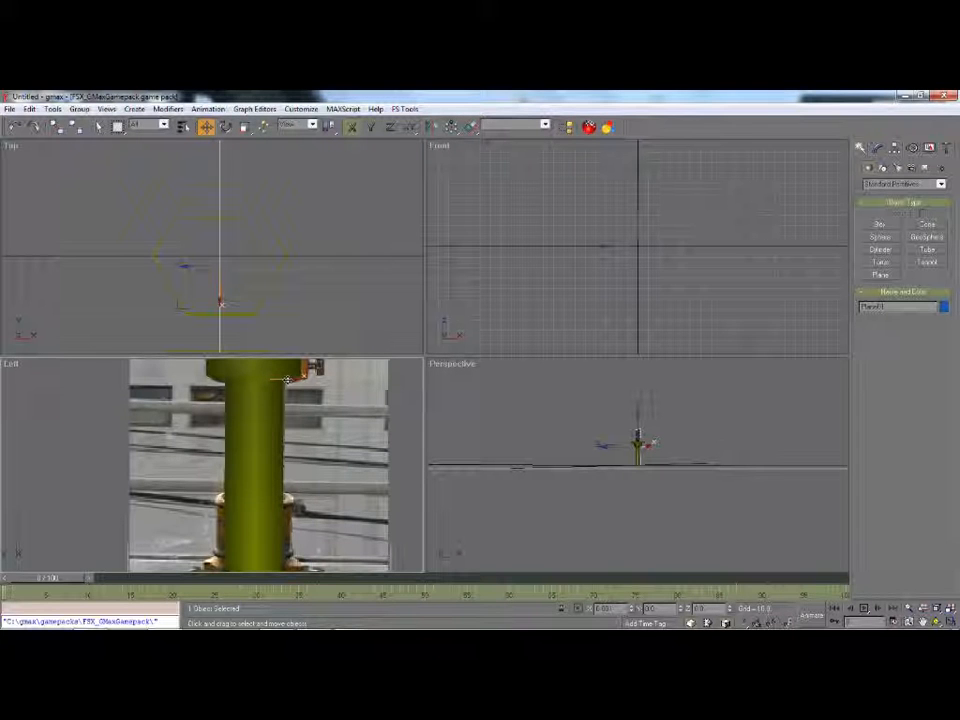
pyautogui.moveTo(288, 380); pyautogui.dragTo(287, 380)
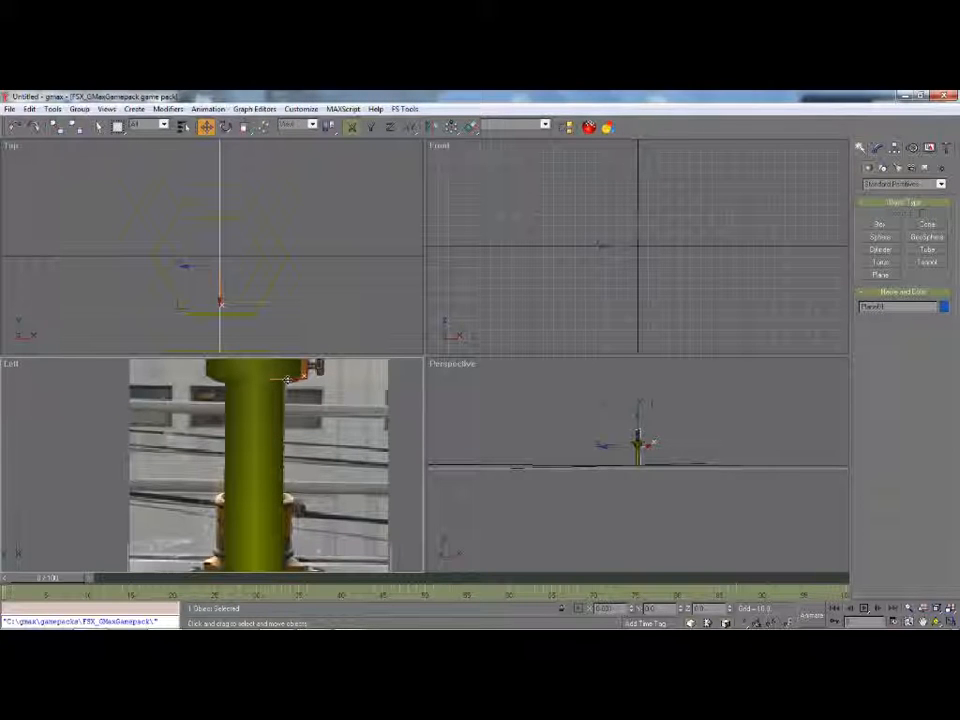
pyautogui.click(395, 420)
# Step: Return to the cylinder's vertex editing, raise the ring below the pole section to the lower fitting's shoulder, and scale it uniformly to the fitting's width
pyautogui.scroll(-5, 343, 442)
pyautogui.click(318, 403)
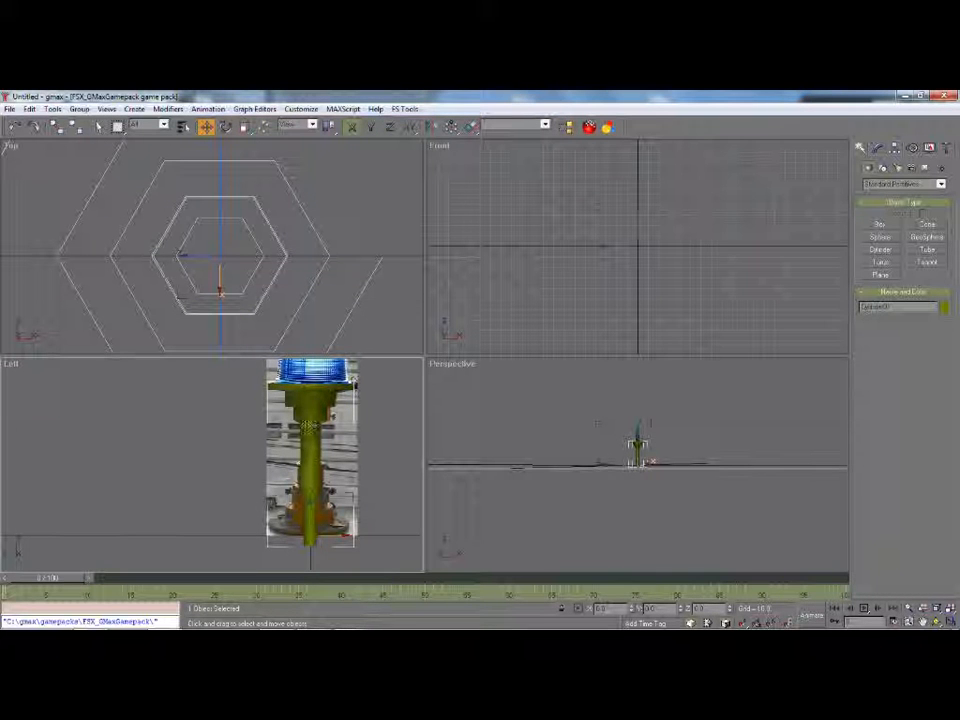
pyautogui.click(877, 147)
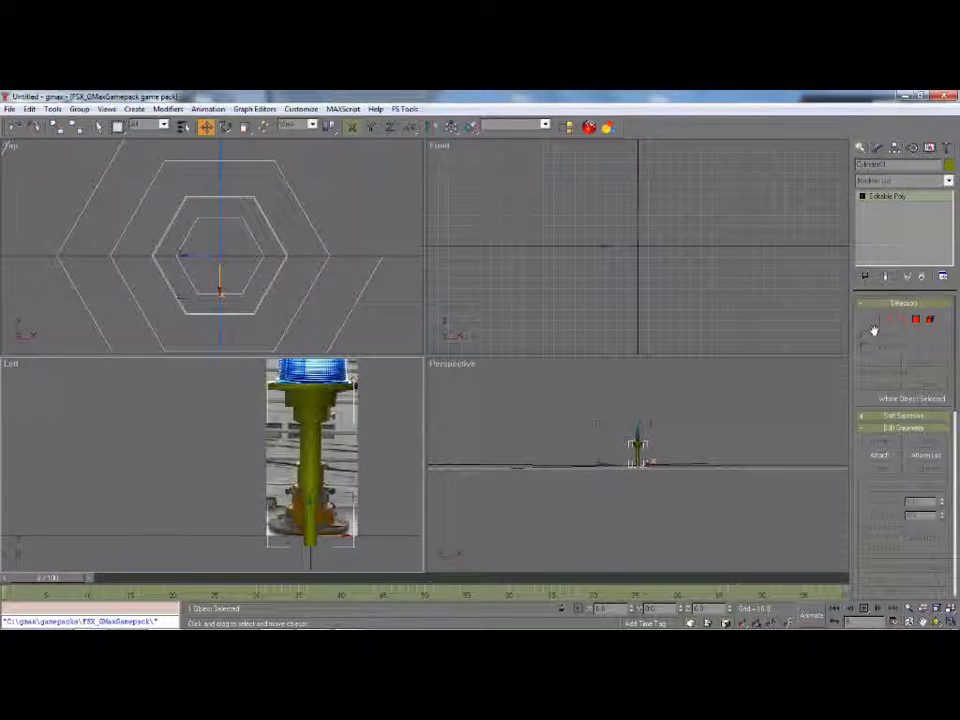
pyautogui.click(872, 320)
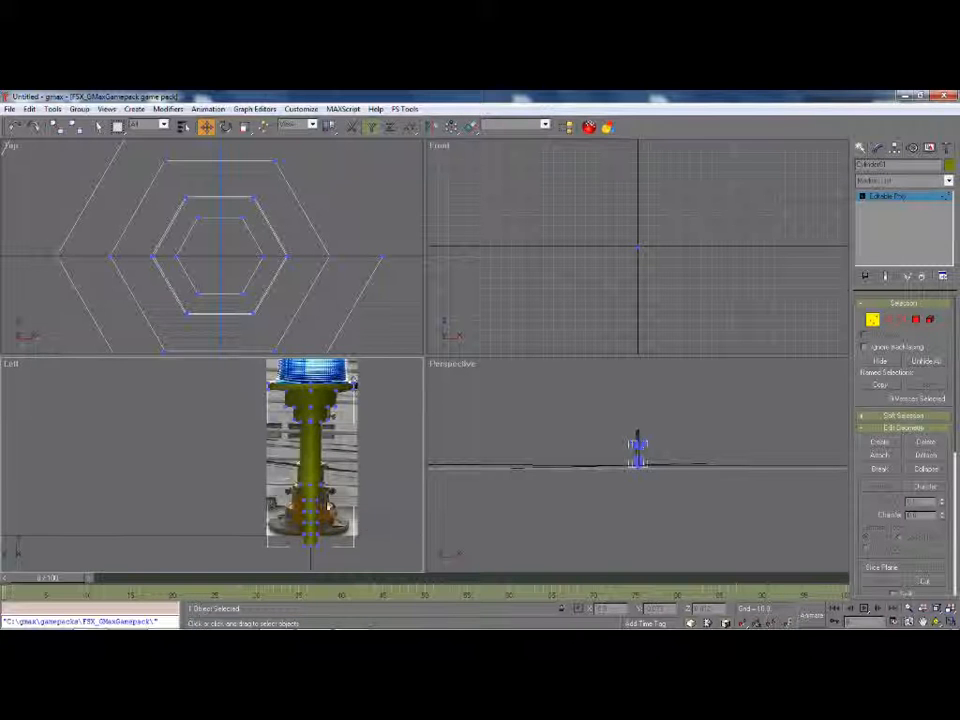
pyautogui.scroll(5, 330, 508)
pyautogui.moveTo(369, 531); pyautogui.dragTo(246, 494)
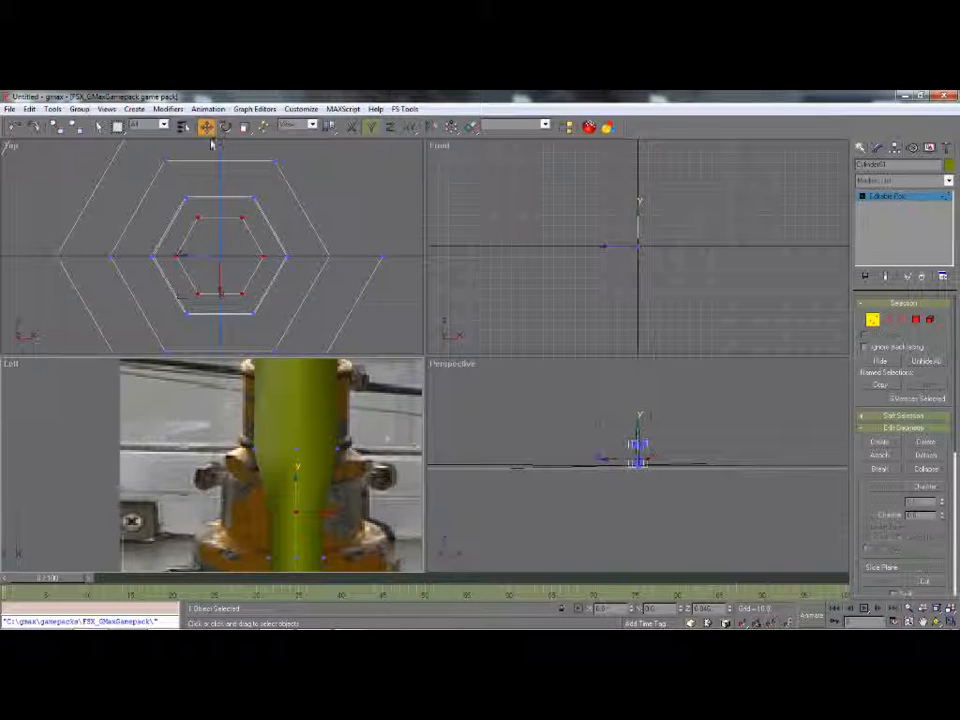
pyautogui.moveTo(296, 487); pyautogui.dragTo(294, 457)
pyautogui.press('r')
pyautogui.moveTo(326, 467); pyautogui.dragTo(337, 360)
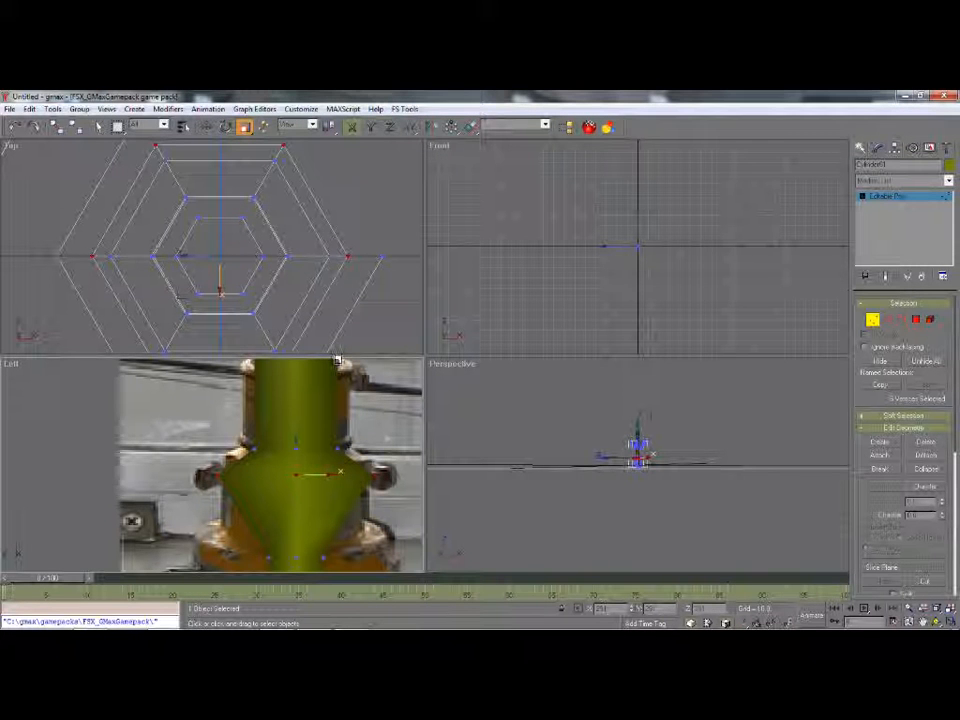
pyautogui.moveTo(337, 360); pyautogui.dragTo(330, 368)
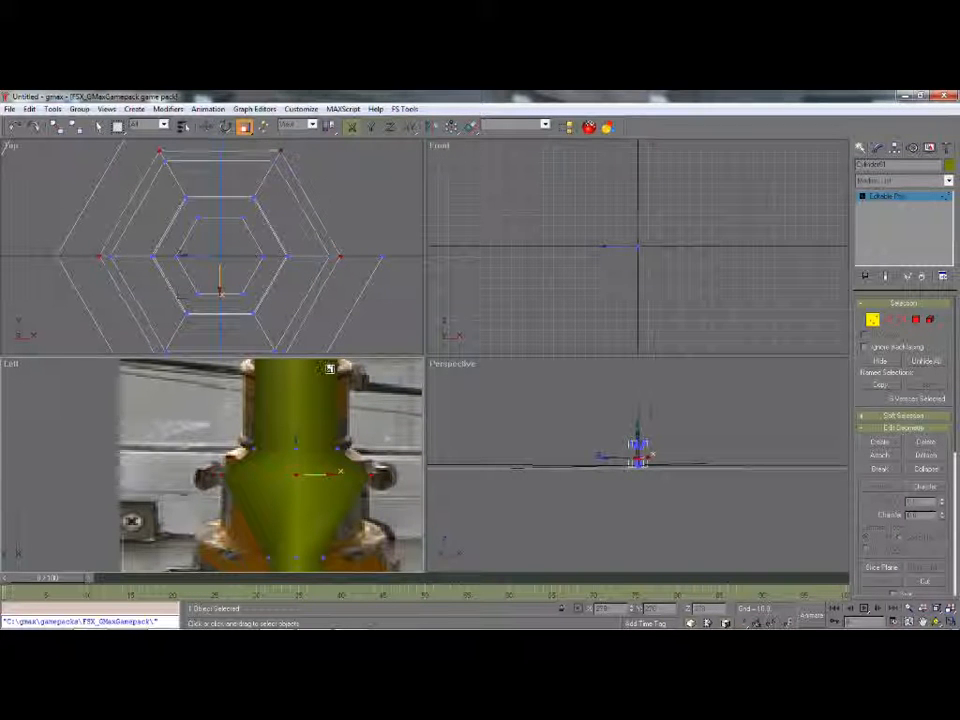
pyautogui.press('w')
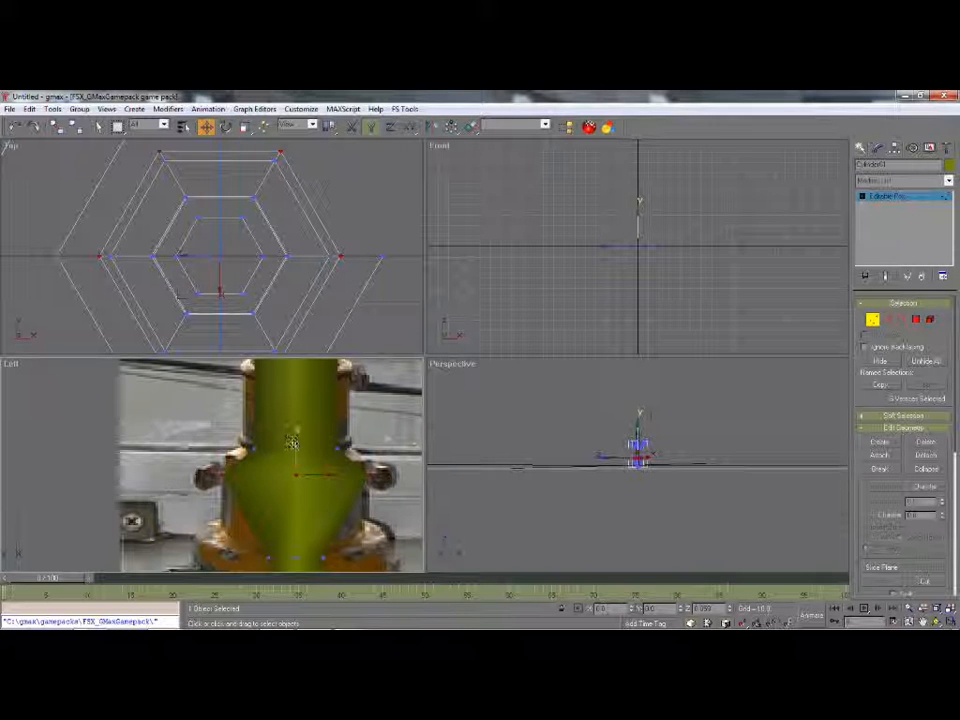
pyautogui.moveTo(296, 439); pyautogui.dragTo(294, 432)
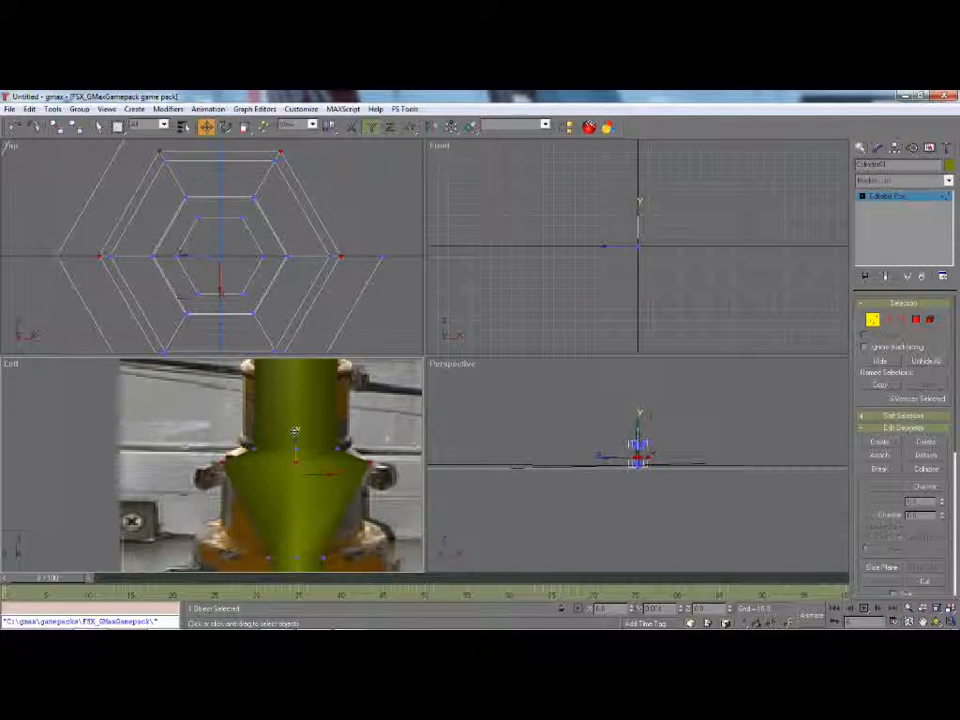
# Step: Raise the next vertex ring to the lower edge of the fitting's upper section and scale it uniformly to that section's width
pyautogui.scroll(-2, 295, 435)
pyautogui.scroll(2, 293, 482)
pyautogui.moveTo(336, 476); pyautogui.dragTo(243, 499)
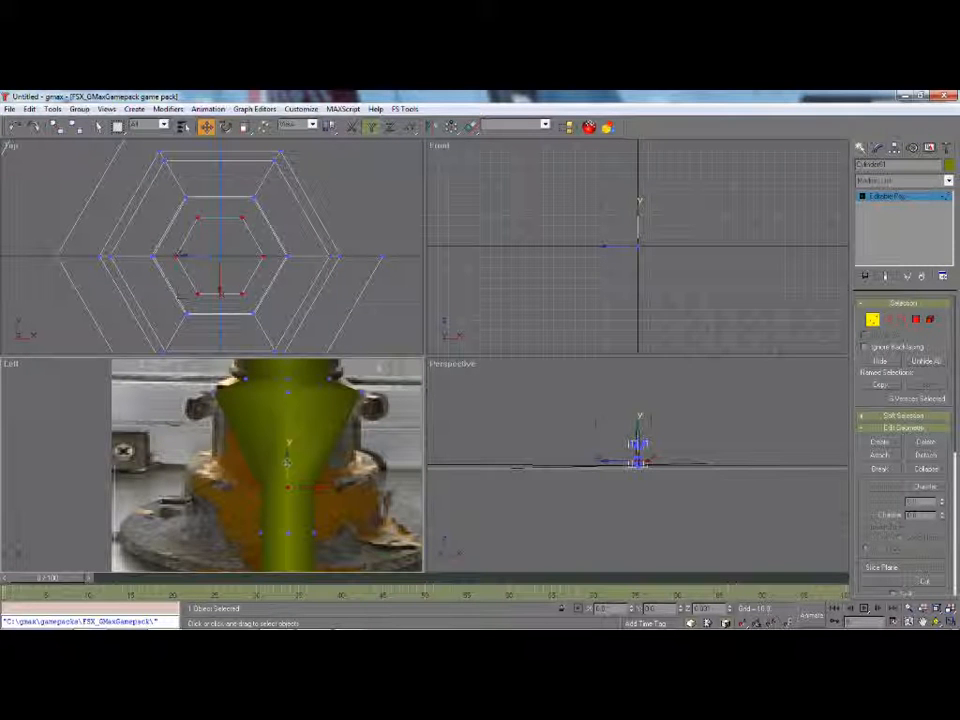
pyautogui.moveTo(288, 462); pyautogui.dragTo(293, 425)
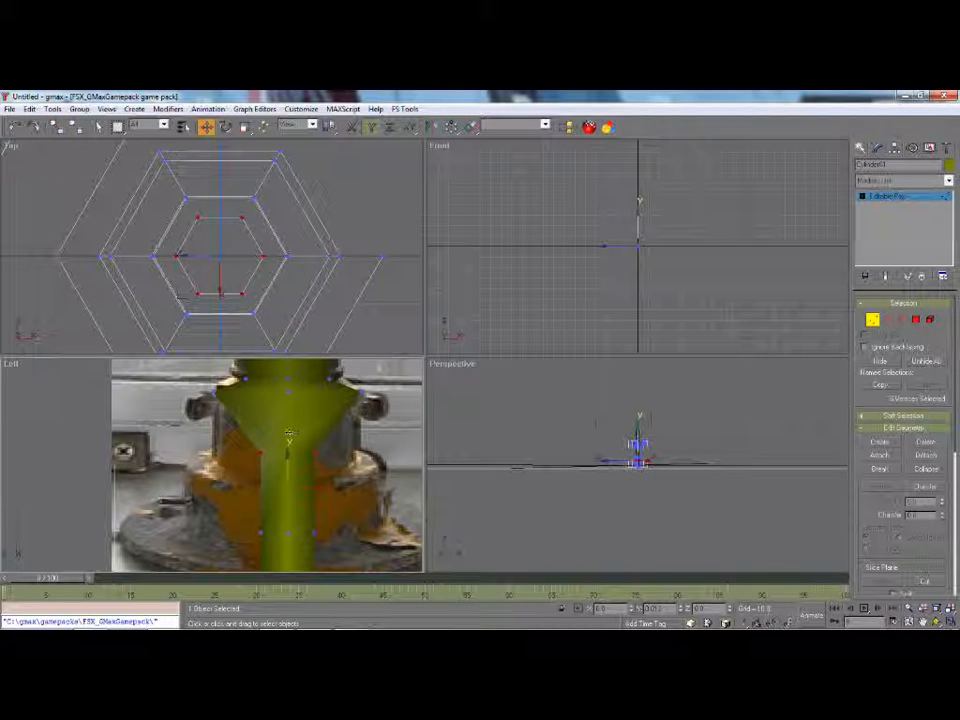
pyautogui.press('r')
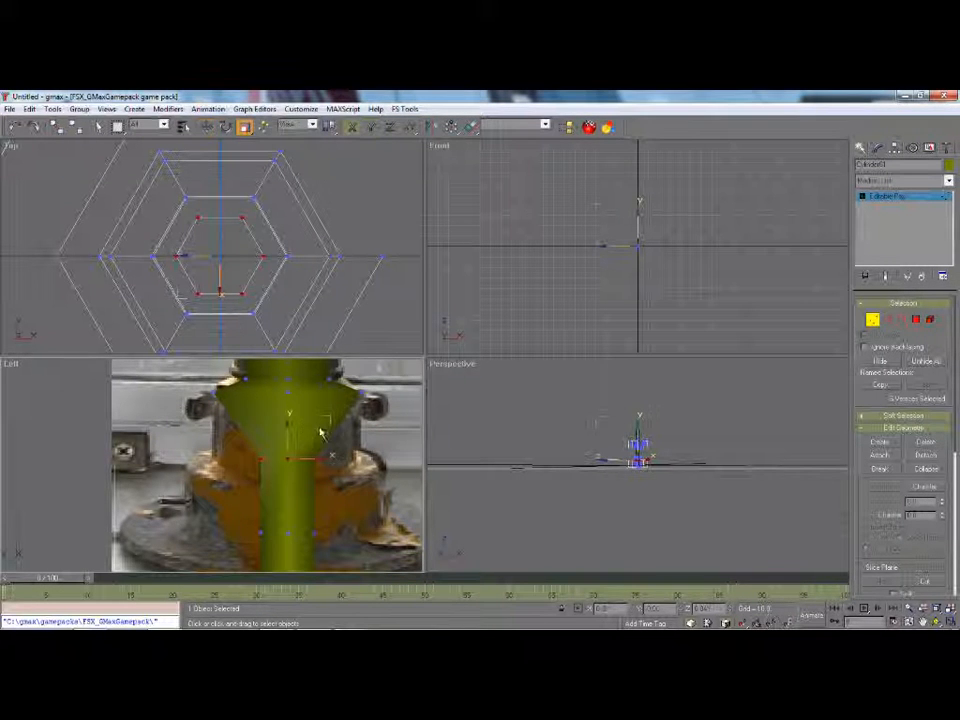
pyautogui.moveTo(318, 461); pyautogui.dragTo(311, 356)
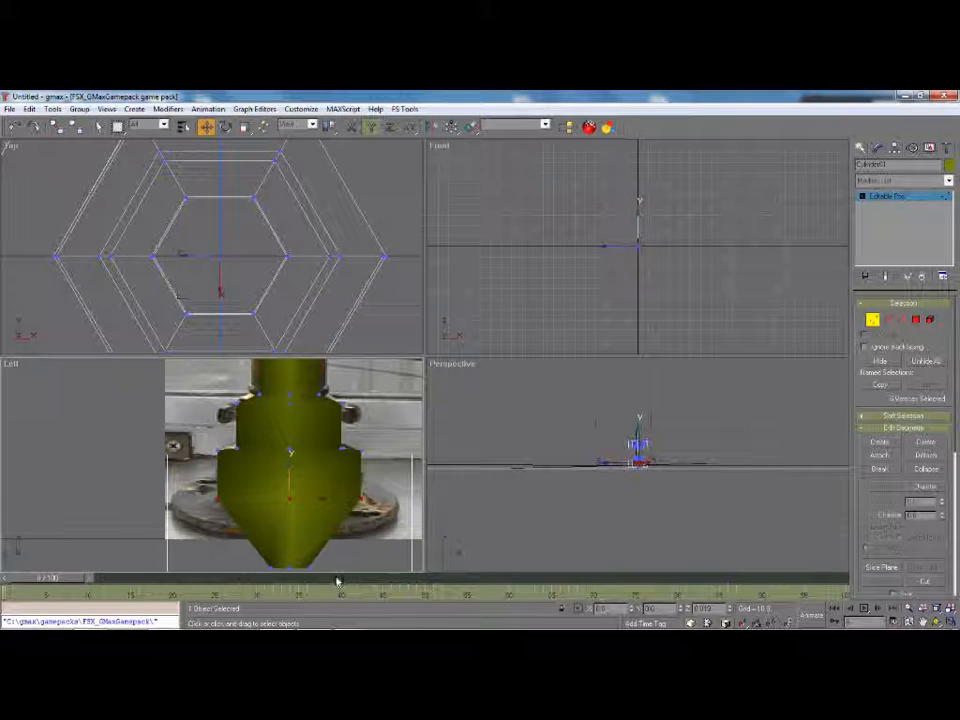
# Step: Raise the bottom vertex ring to the base flange's rim, scale it to the flange's full width, and leave vertex editing with nothing selected
pyautogui.moveTo(344, 581); pyautogui.dragTo(349, 582)
pyautogui.moveTo(289, 544); pyautogui.dragTo(270, 180)
pyautogui.click(246, 129)
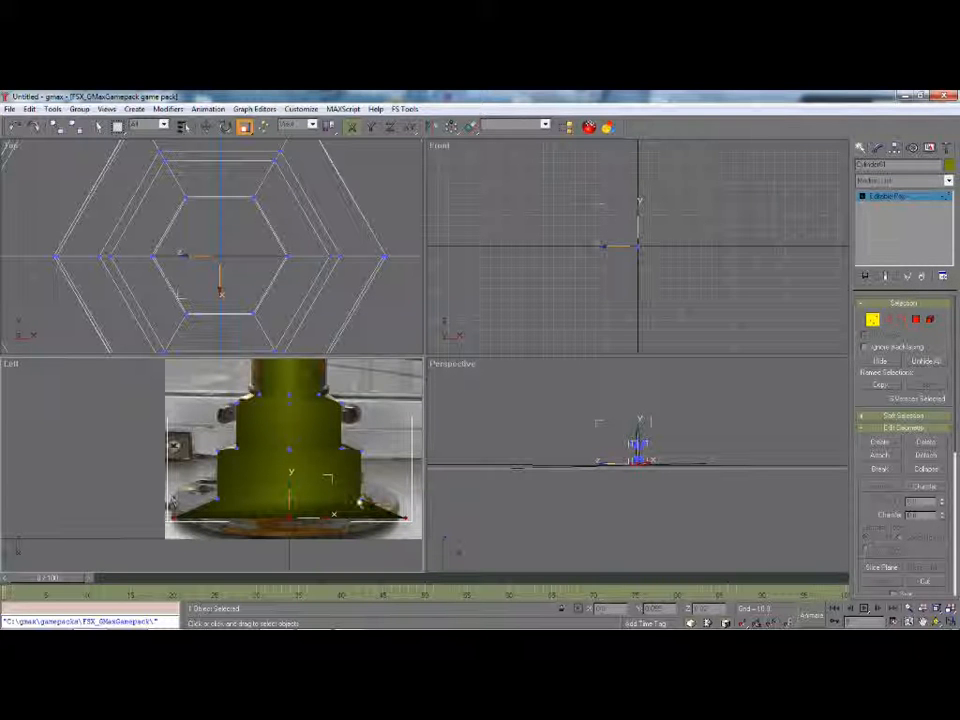
pyautogui.press('w')
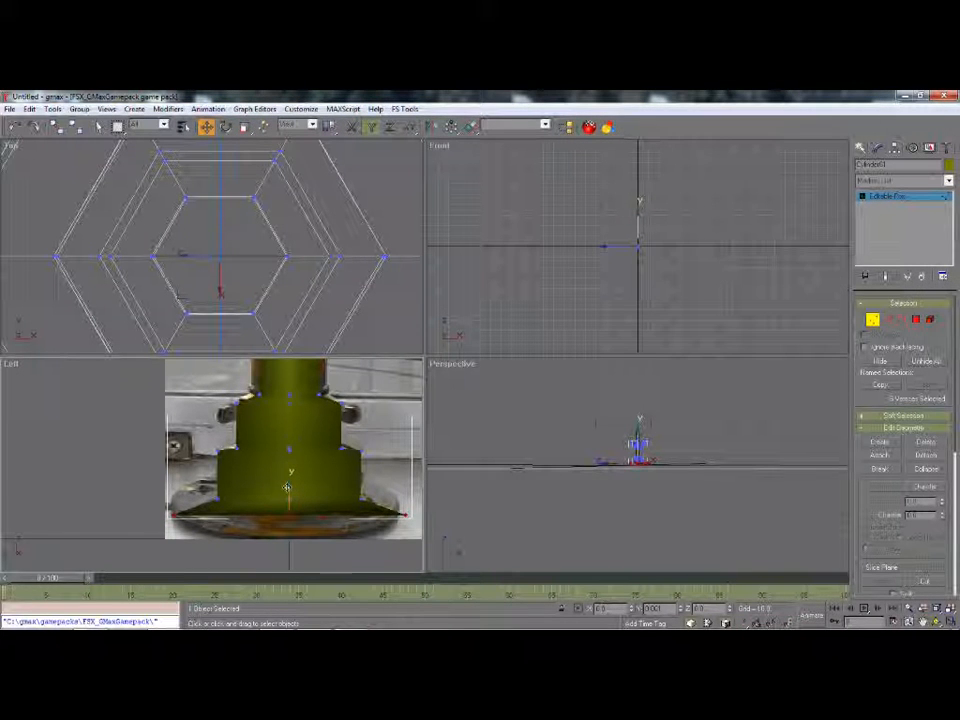
pyautogui.scroll(-4, 212, 553)
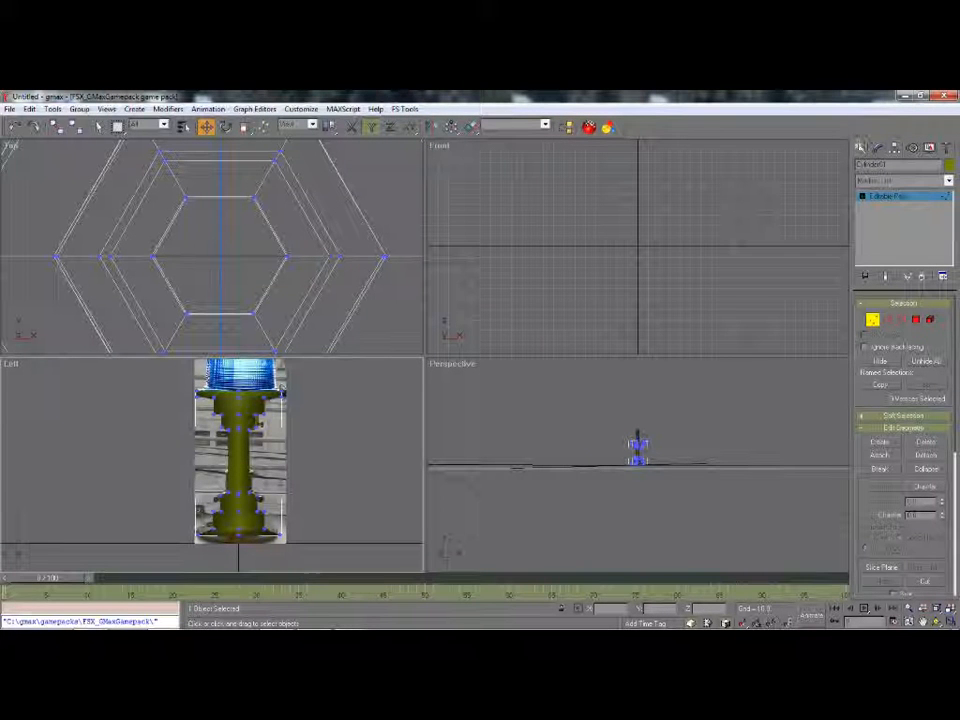
pyautogui.click(861, 148)
pyautogui.click(536, 508)
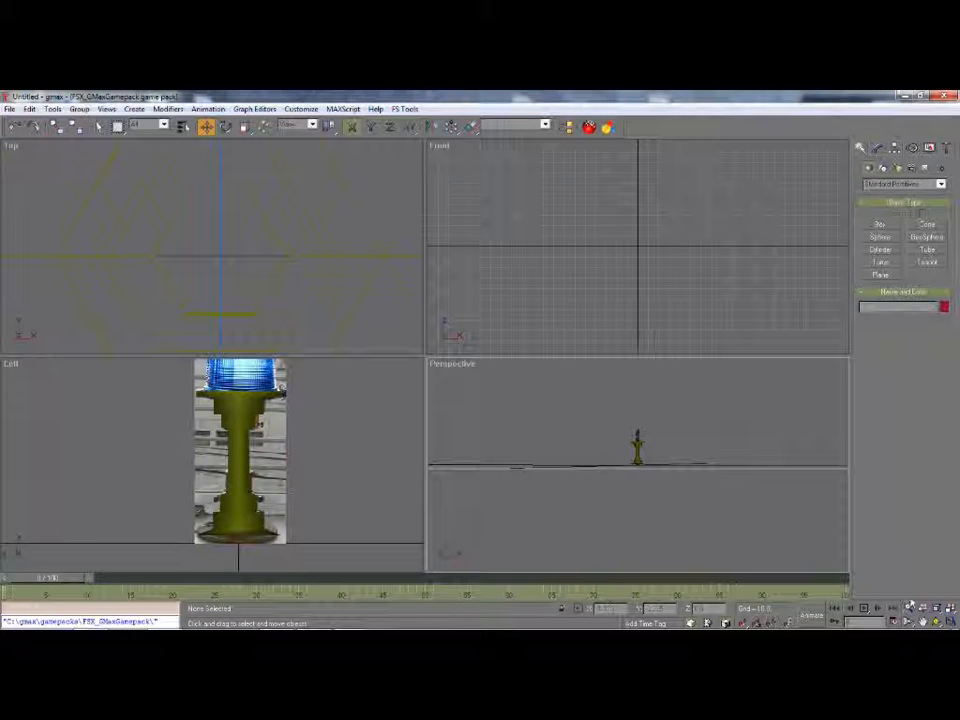
# Step: Select both the column and the reference plane, enlarge them together with a uniform scale, and clear the selection
pyautogui.hotkey('ctrl', 'r')
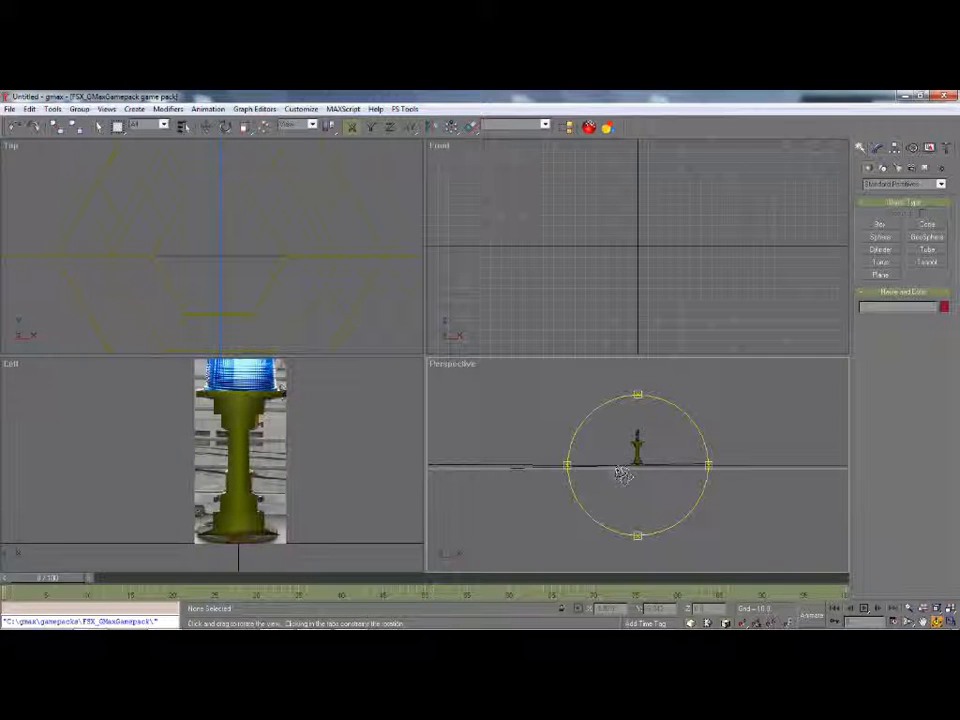
pyautogui.moveTo(615, 465); pyautogui.dragTo(639, 471)
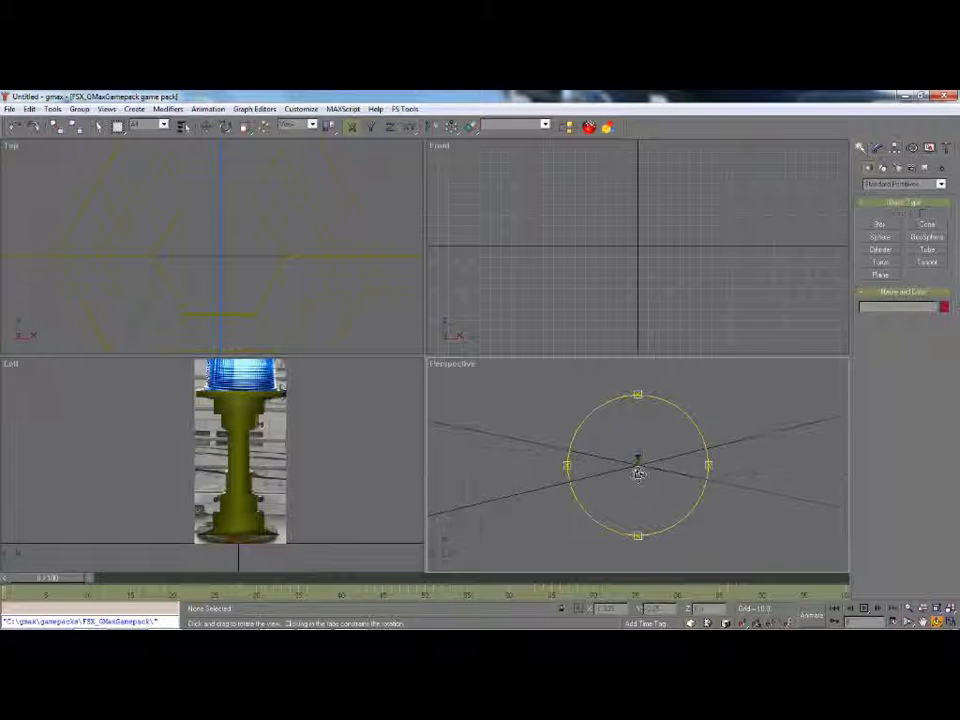
pyautogui.click(97, 127)
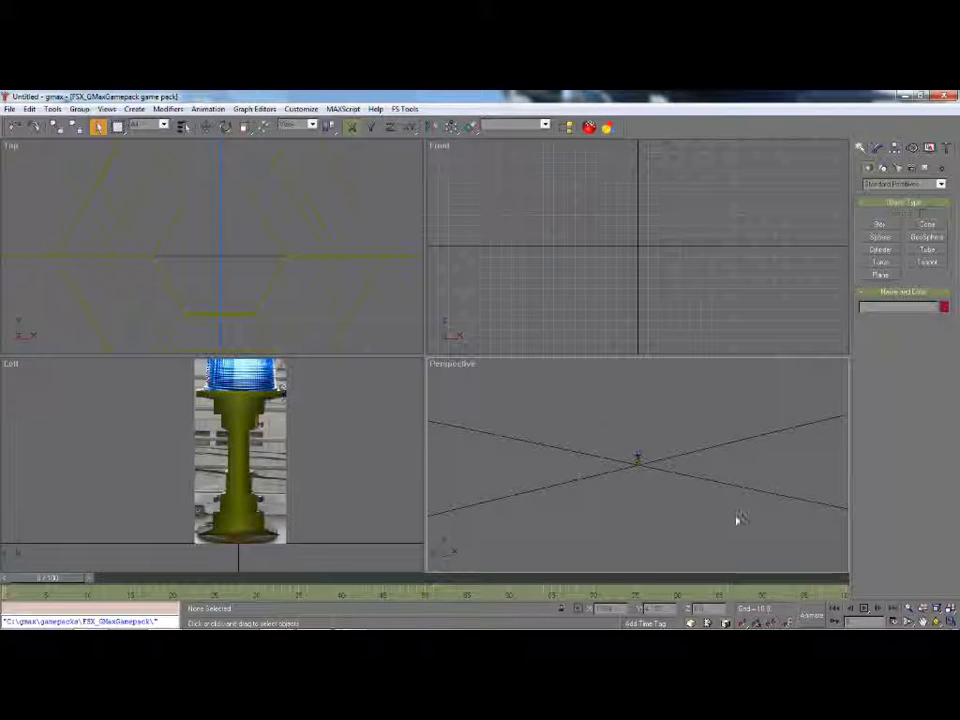
pyautogui.hotkey('ctrl', 'a')
pyautogui.moveTo(245, 127); pyautogui.dragTo(246, 149)
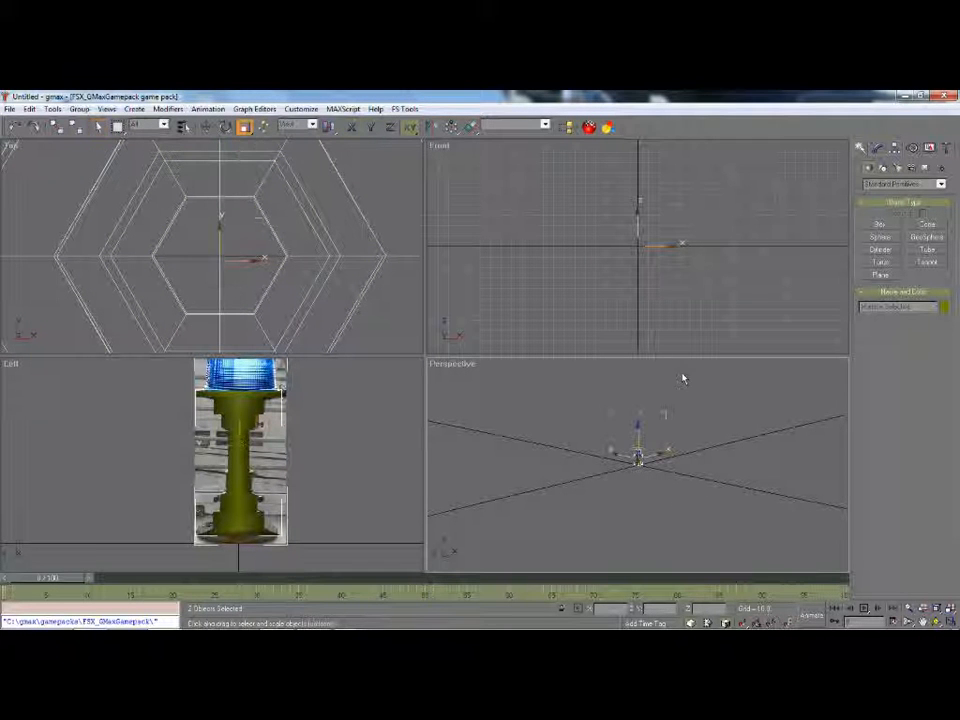
pyautogui.moveTo(638, 458)
pyautogui.mouseDown()
pyautogui.moveTo(637, 370)
pyautogui.moveTo(608, 171)
pyautogui.moveTo(600, 562)
pyautogui.moveTo(620, 458)
pyautogui.mouseUp()
pyautogui.click(100, 128)
pyautogui.click(585, 501)
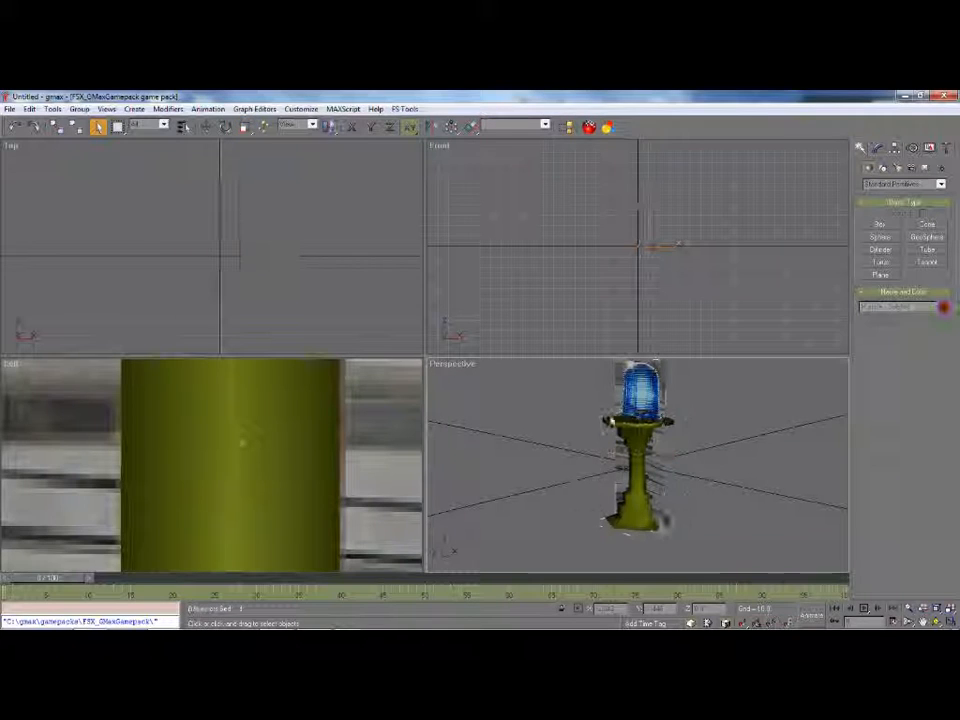
# Step: Hide the reference image plane and examine the column's shape from several angles in the perspective view
pyautogui.click(645, 388)
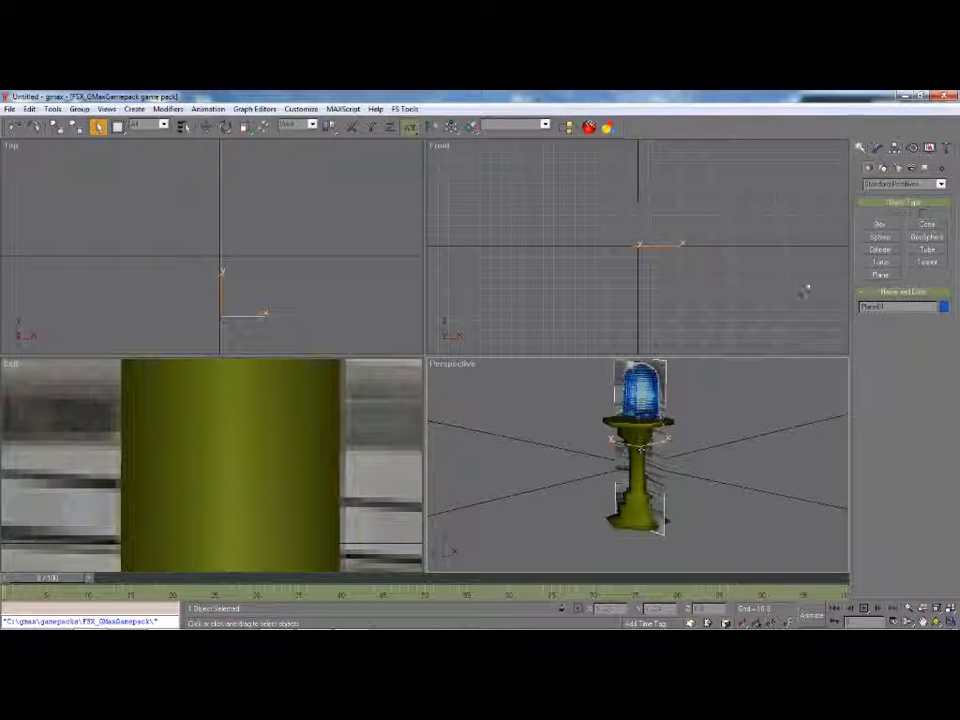
pyautogui.click(930, 148)
pyautogui.click(917, 400)
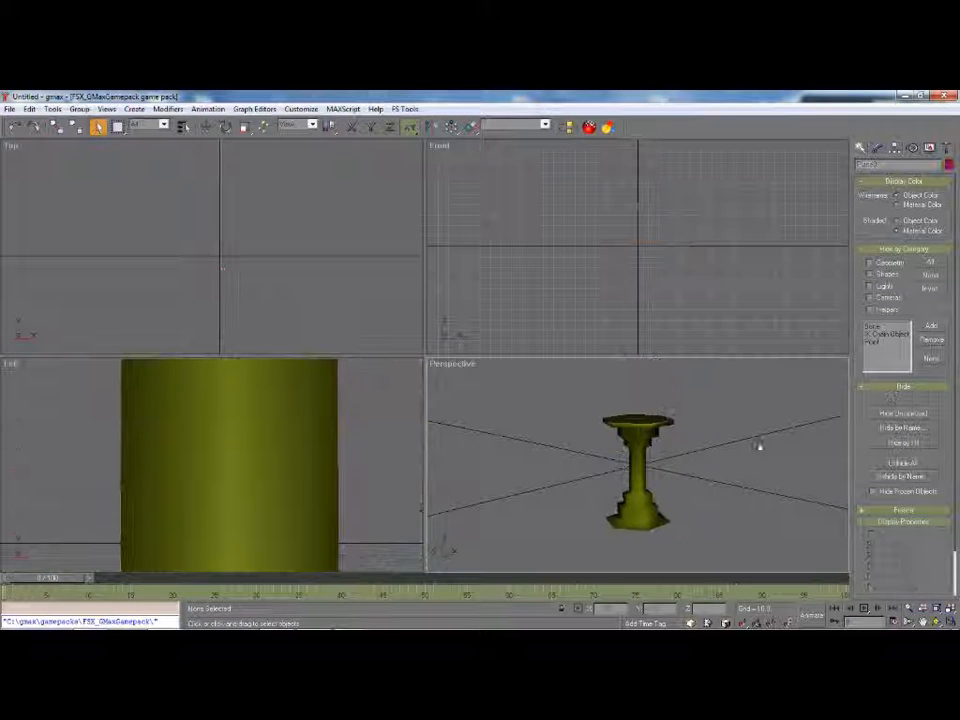
pyautogui.click(936, 622)
pyautogui.moveTo(620, 370); pyautogui.dragTo(844, 463)
pyautogui.moveTo(727, 435); pyautogui.dragTo(722, 565)
pyautogui.moveTo(666, 457); pyautogui.dragTo(684, 438)
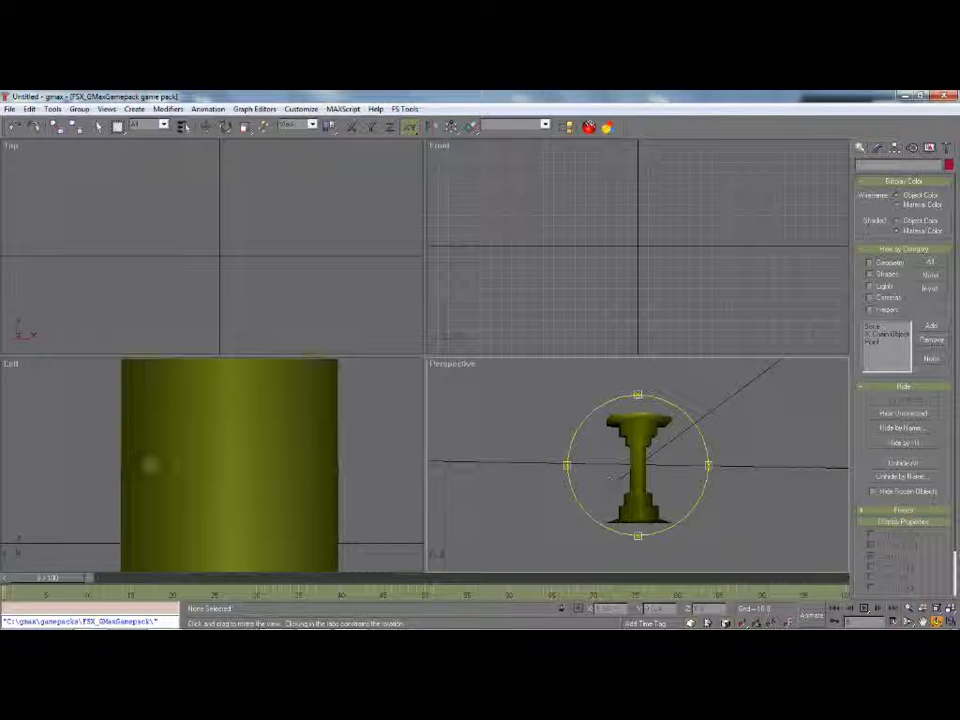
pyautogui.moveTo(577, 472); pyautogui.dragTo(655, 452)
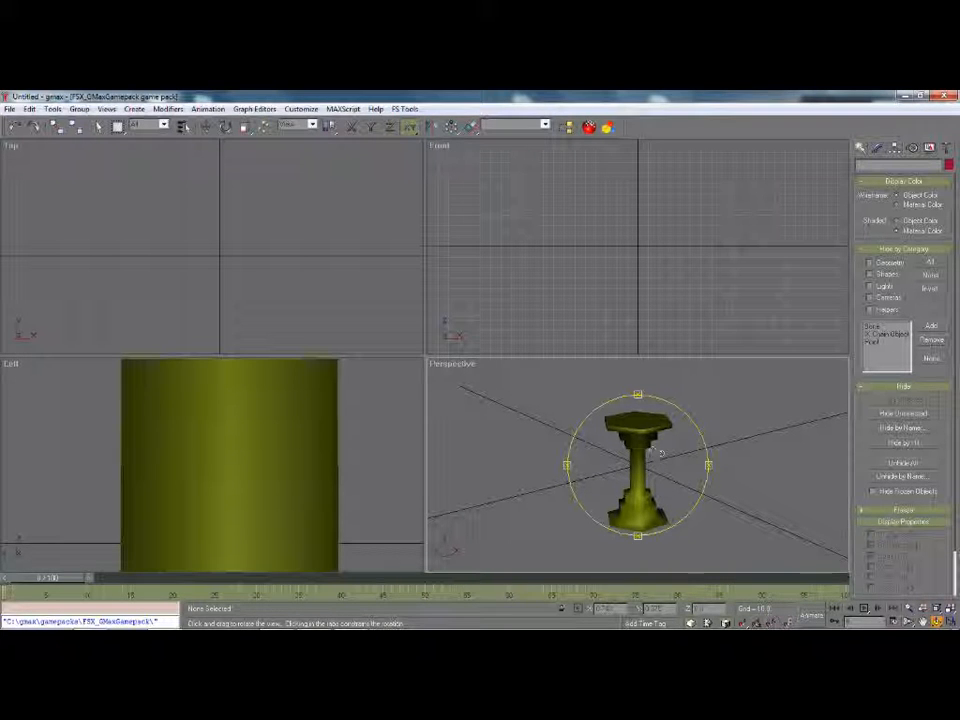
pyautogui.moveTo(604, 451); pyautogui.dragTo(560, 405)
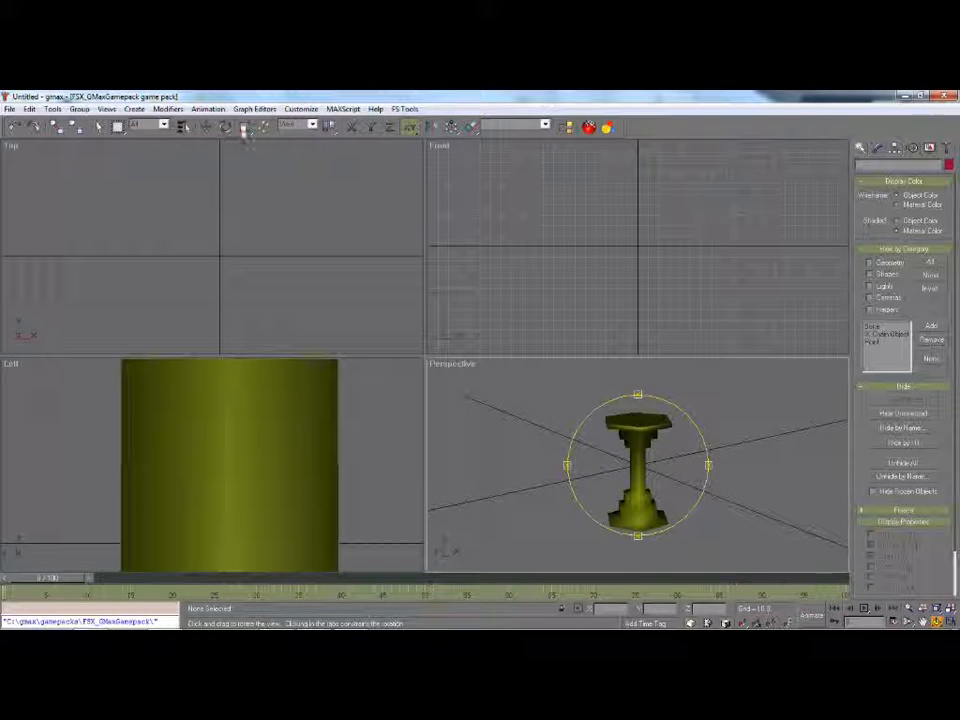
# Step: Undo the hiding of the reference plane and the enlargement of both objects, then deselect everything
pyautogui.hotkey('ctrl', 'z')
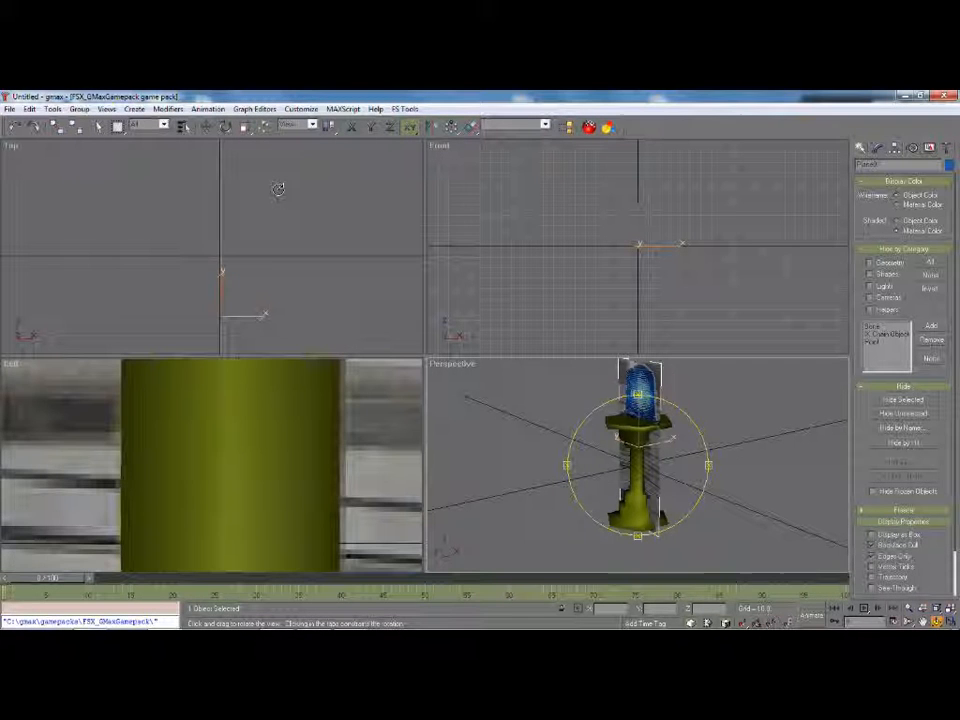
pyautogui.hotkey('ctrl', 'z')
pyautogui.hotkey('ctrl', 'z')
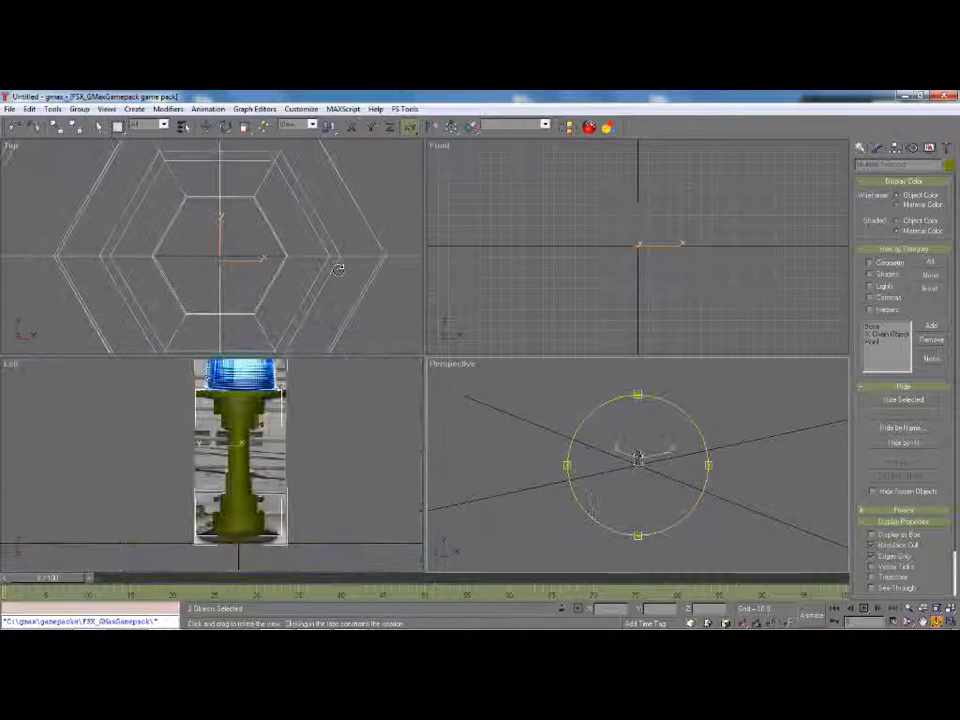
pyautogui.click(100, 128)
pyautogui.click(626, 477)
pyautogui.scroll(4, 642, 455)
pyautogui.scroll(-2, 642, 455)
pyautogui.click(368, 499)
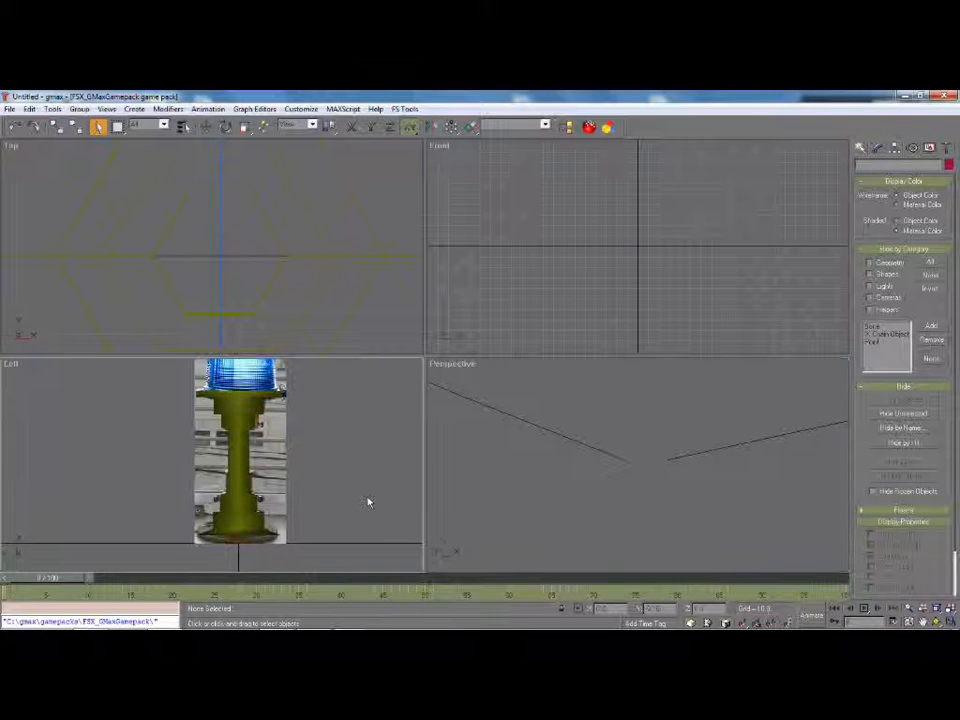
# Step: Create a second cylinder with a radius of about 0.1, centred on the column's axis in the top view
pyautogui.scroll(-2, 543, 489)
pyautogui.scroll(-3, 595, 487)
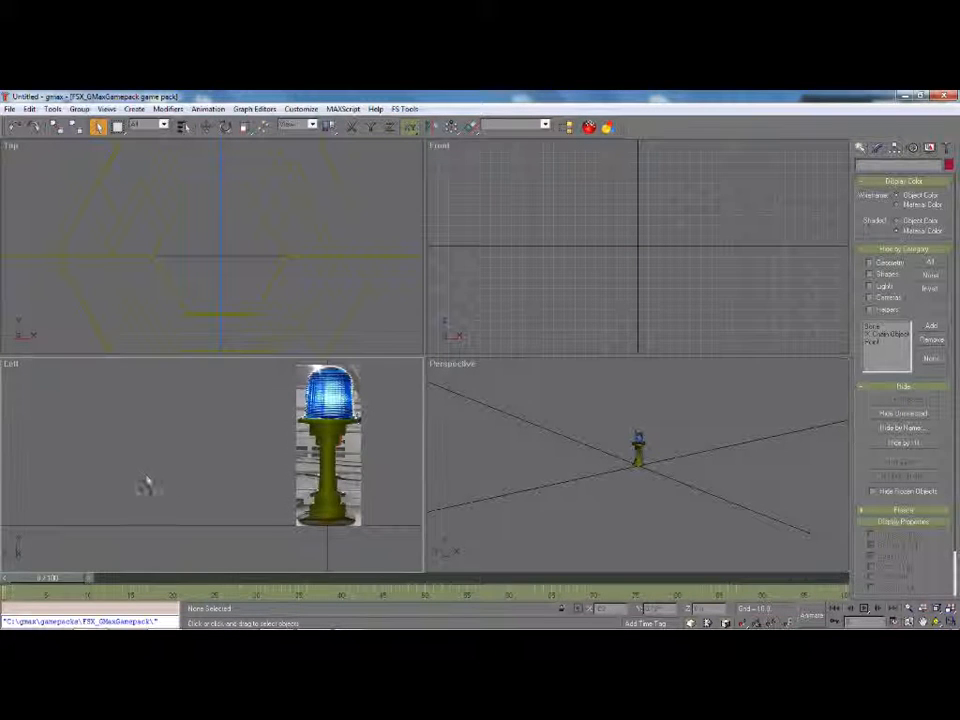
pyautogui.scroll(-3, 180, 456)
pyautogui.scroll(3, 212, 460)
pyautogui.scroll(1, 244, 466)
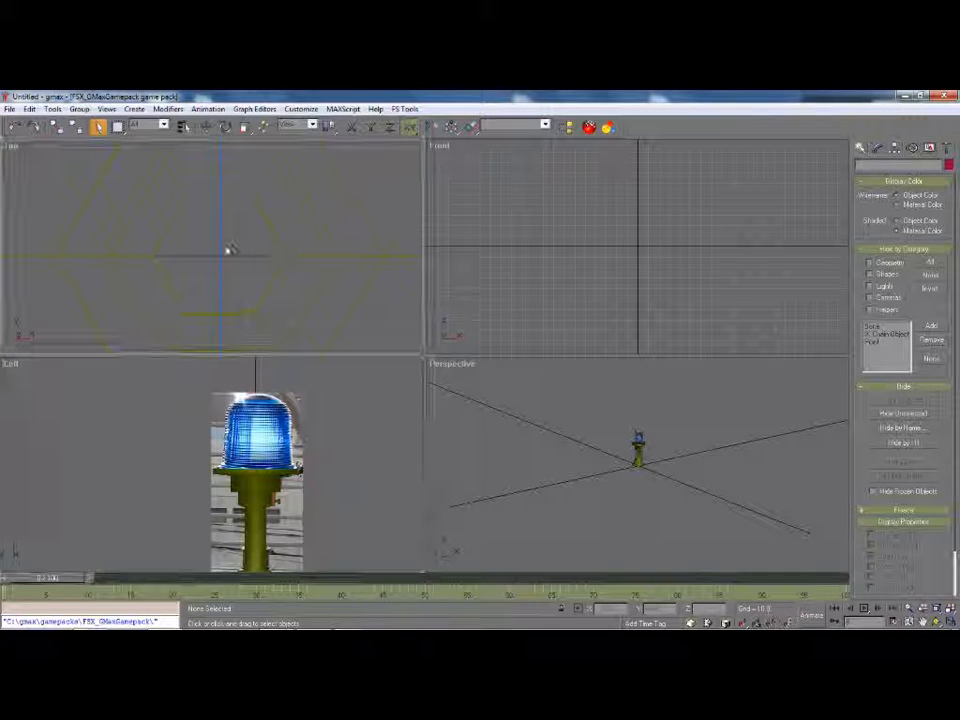
pyautogui.click(860, 147)
pyautogui.click(881, 250)
pyautogui.moveTo(218, 258); pyautogui.dragTo(260, 255)
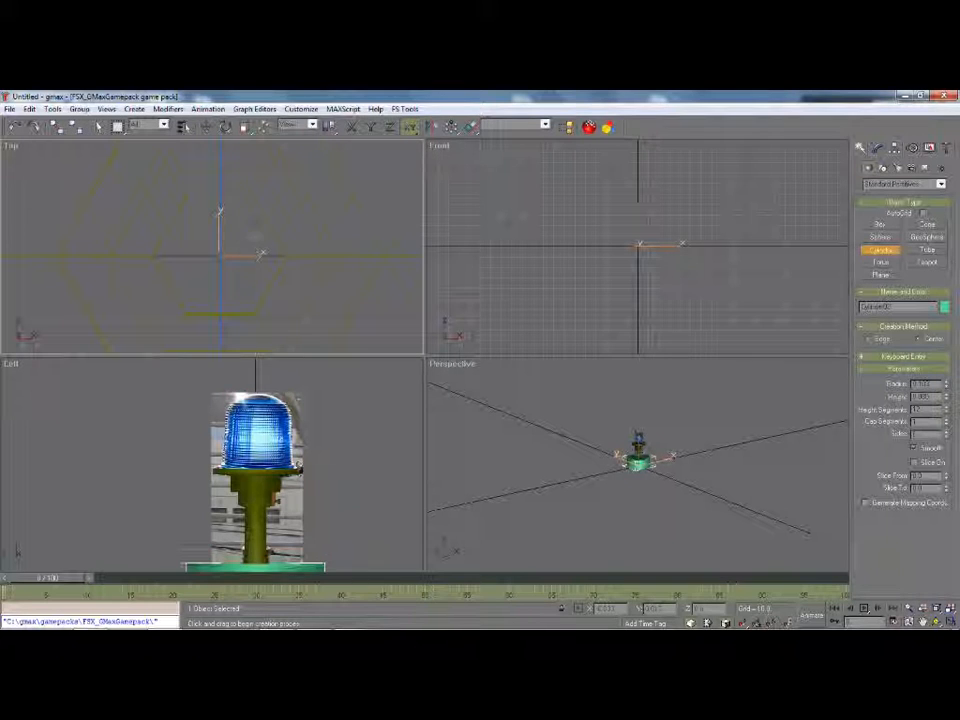
pyautogui.click(240, 143)
# Step: Reduce the new cylinder's radius to roughly the width of the blue lamp lens
pyautogui.scroll(-5, 276, 252)
pyautogui.scroll(-5, 308, 435)
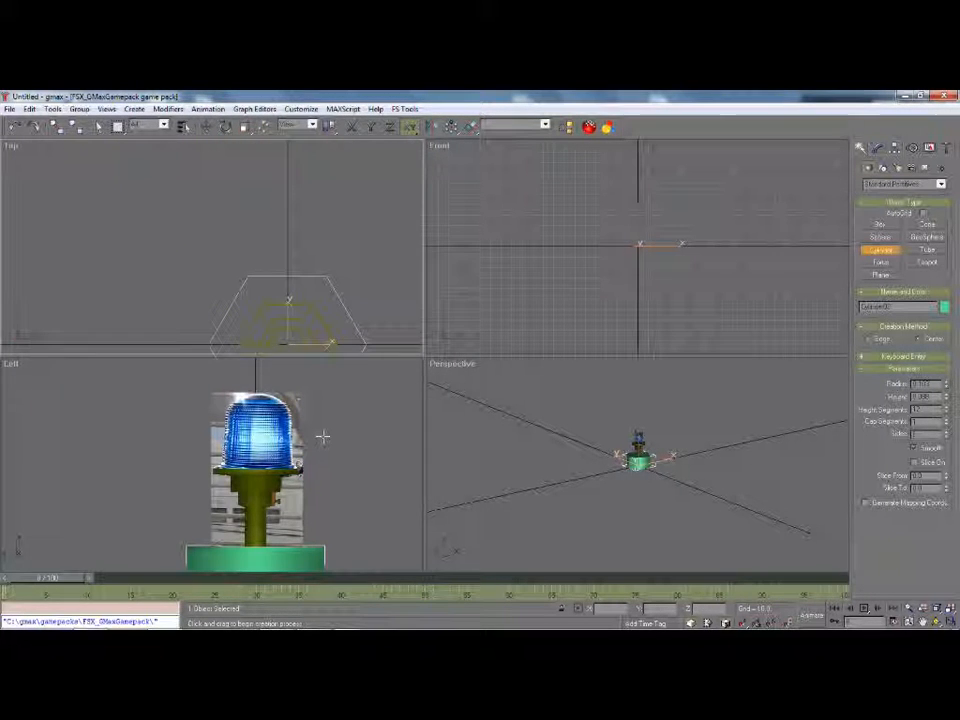
pyautogui.middleClick(323, 435)
pyautogui.scroll(-5, 323, 433)
pyautogui.click(206, 126)
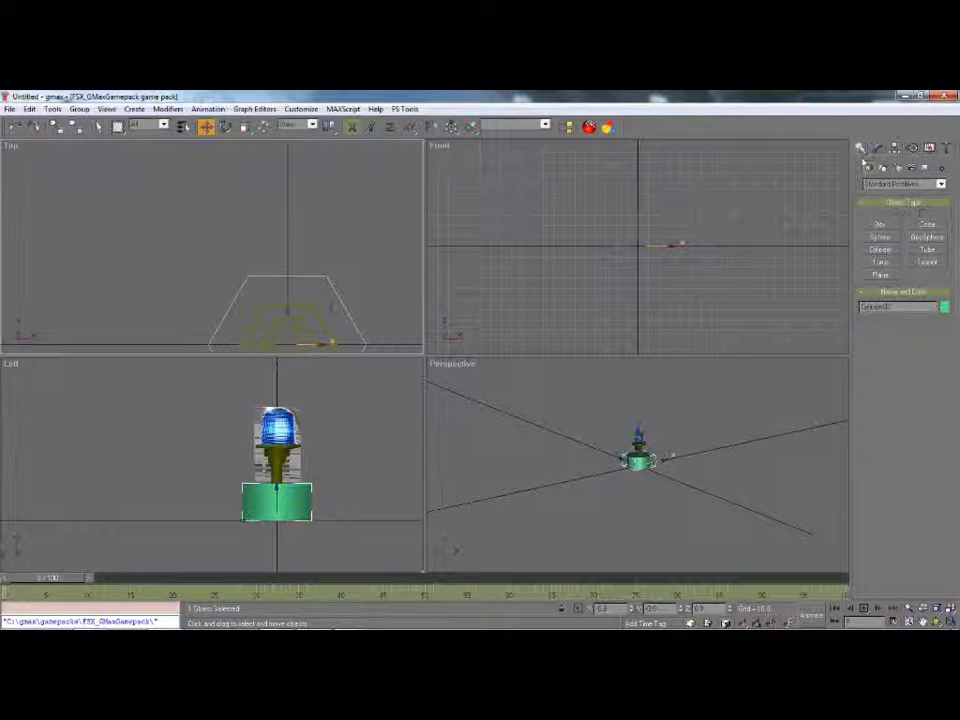
pyautogui.click(876, 147)
pyautogui.click(946, 322)
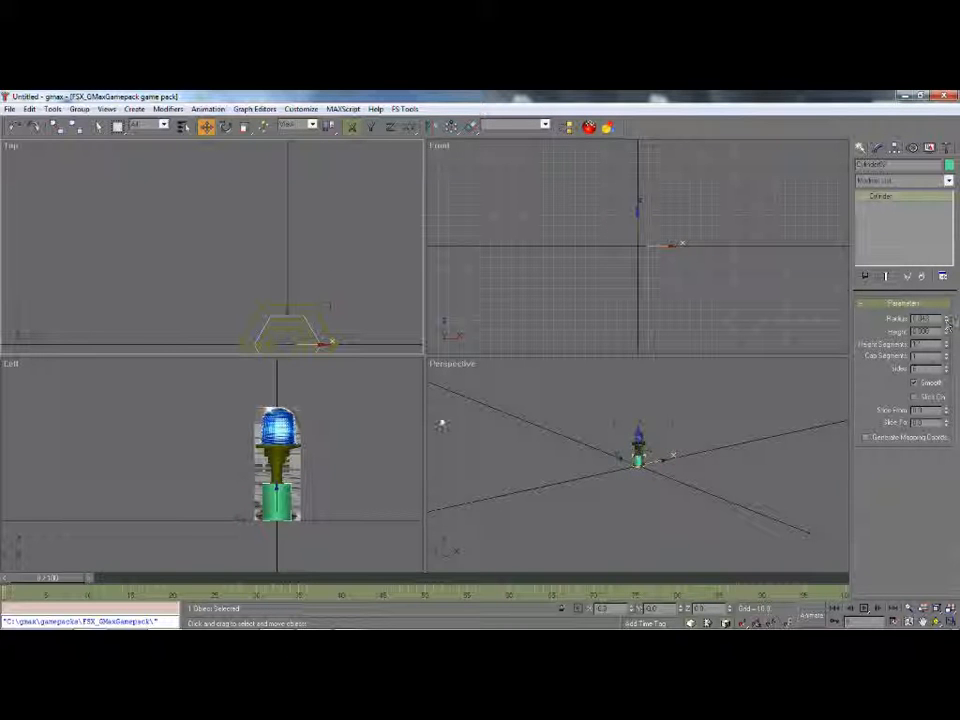
# Step: Raise the second cylinder onto the column's top flange in the left view, keeping it centred at 0 on the horizontal axes
pyautogui.moveTo(278, 492); pyautogui.dragTo(278, 414)
pyautogui.scroll(2, 278, 414)
pyautogui.scroll(2, 278, 416)
pyautogui.scroll(2, 278, 436)
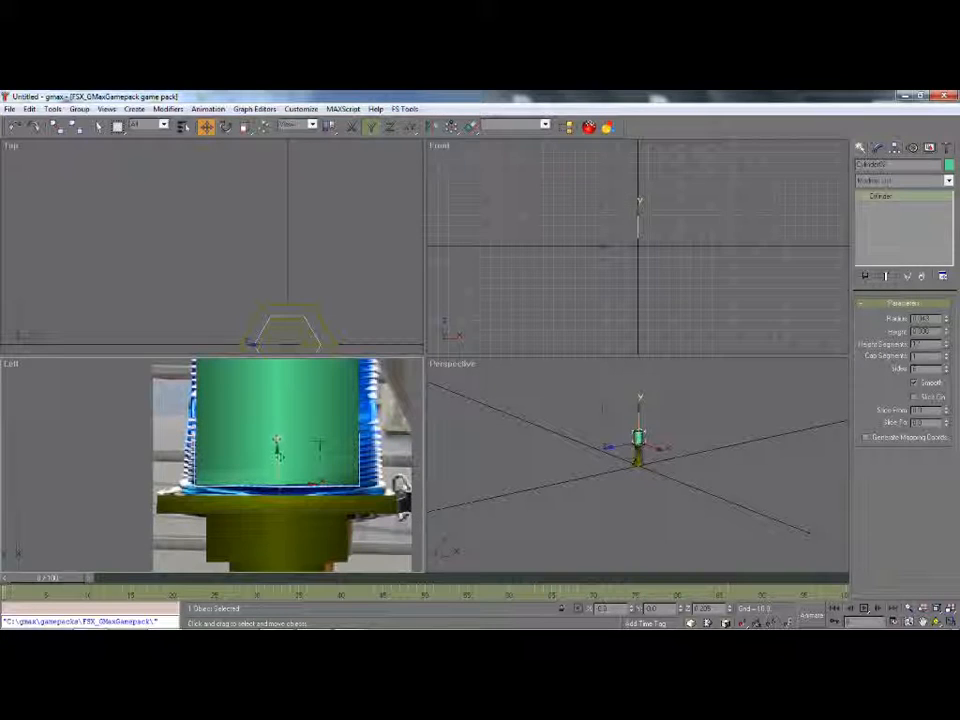
pyautogui.doubleClick(603, 608)
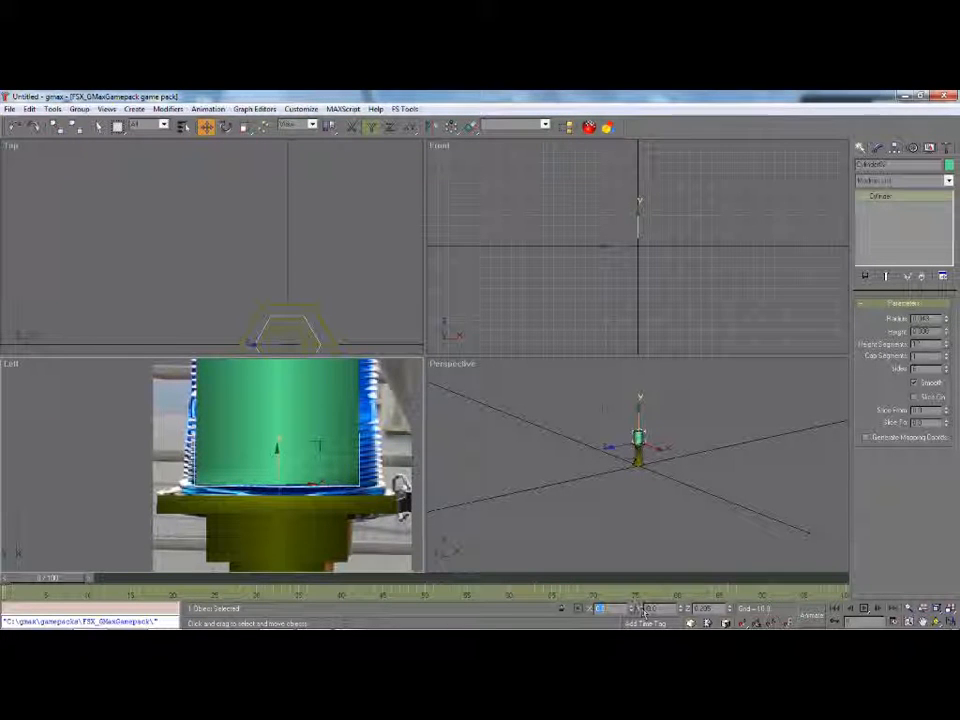
pyautogui.write('0')
pyautogui.press('Return')
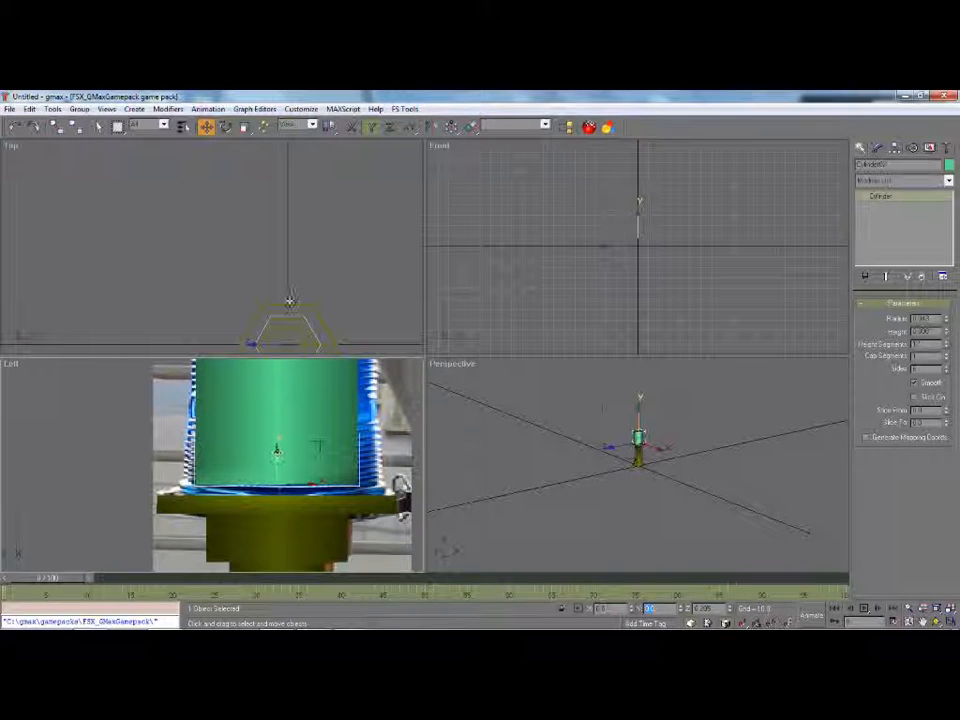
pyautogui.moveTo(277, 450); pyautogui.dragTo(272, 461)
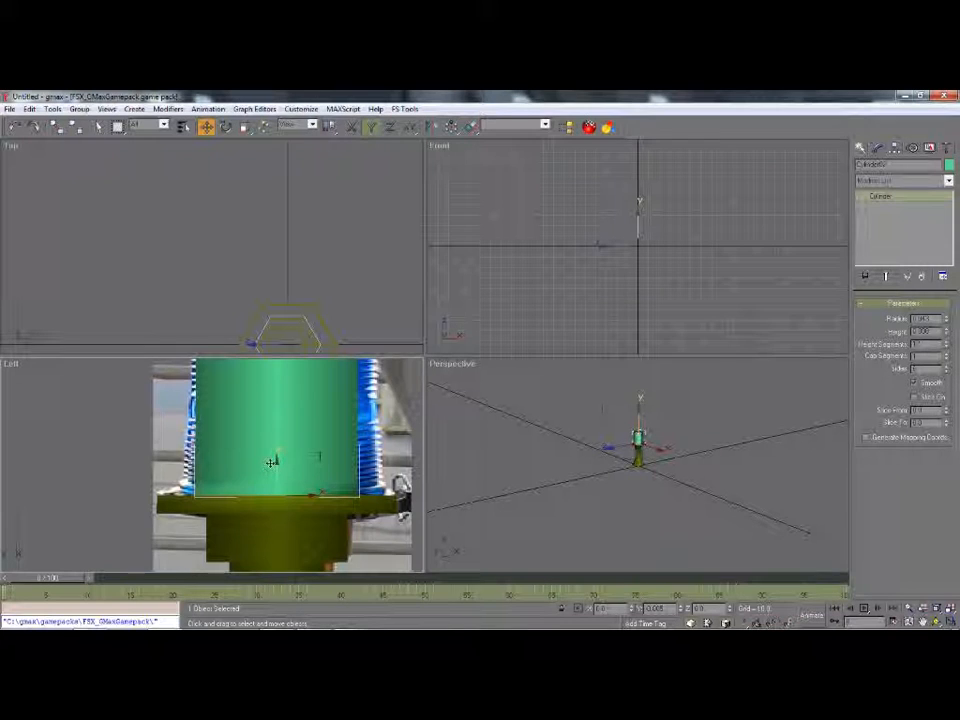
pyautogui.scroll(-2, 237, 503)
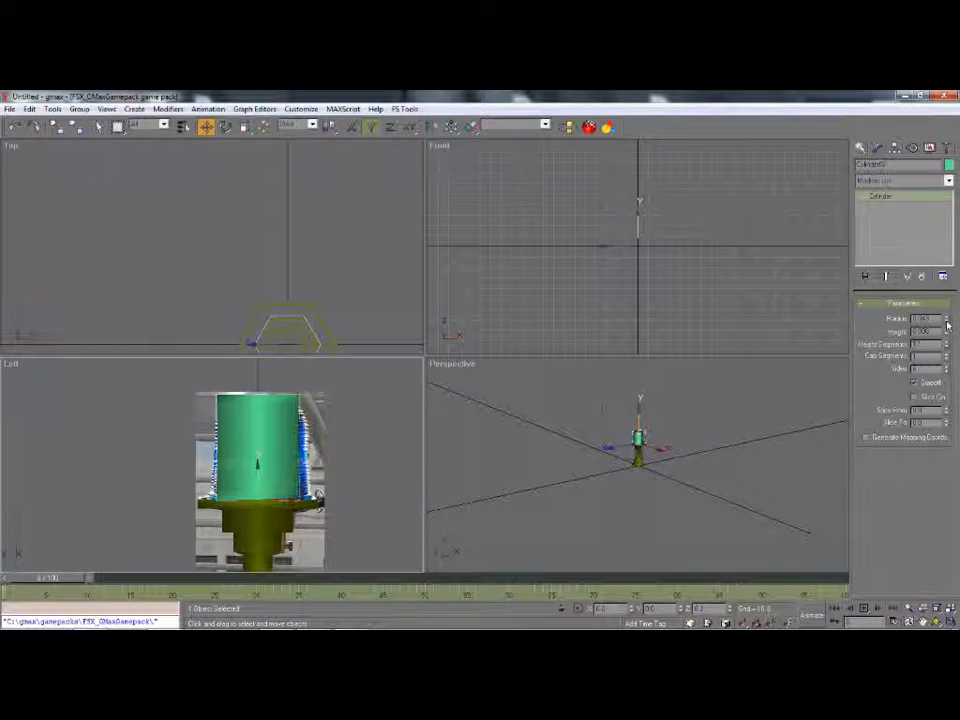
# Step: Reduce the cylinder's radius to a thin core inside the blue lens and show the left view in wireframe
pyautogui.moveTo(947, 325); pyautogui.dragTo(949, 321)
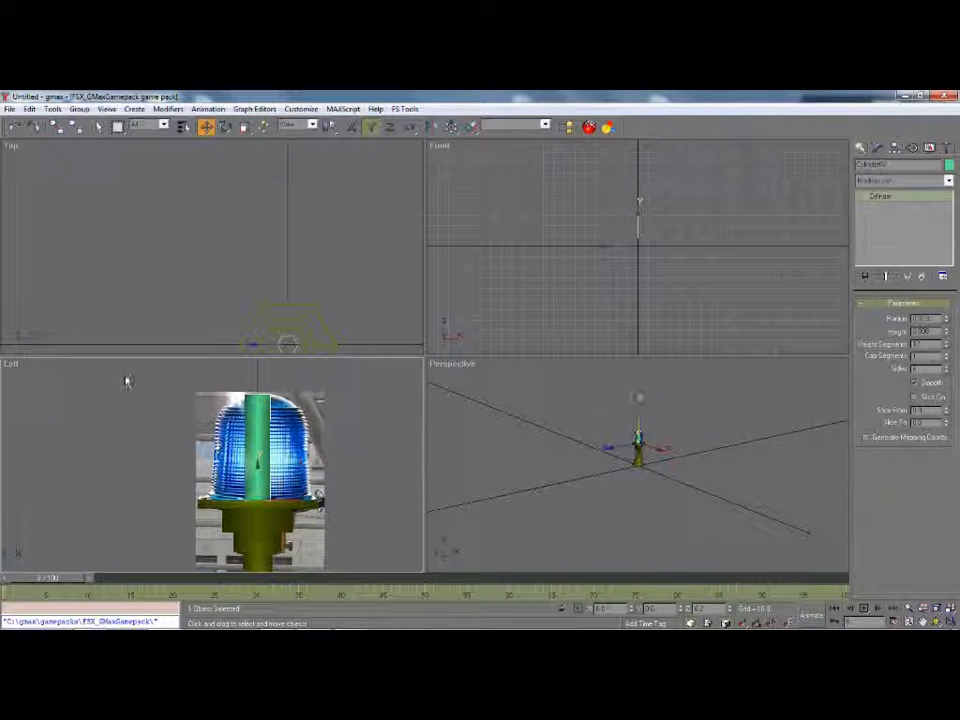
pyautogui.rightClick(9, 365)
pyautogui.click(40, 382)
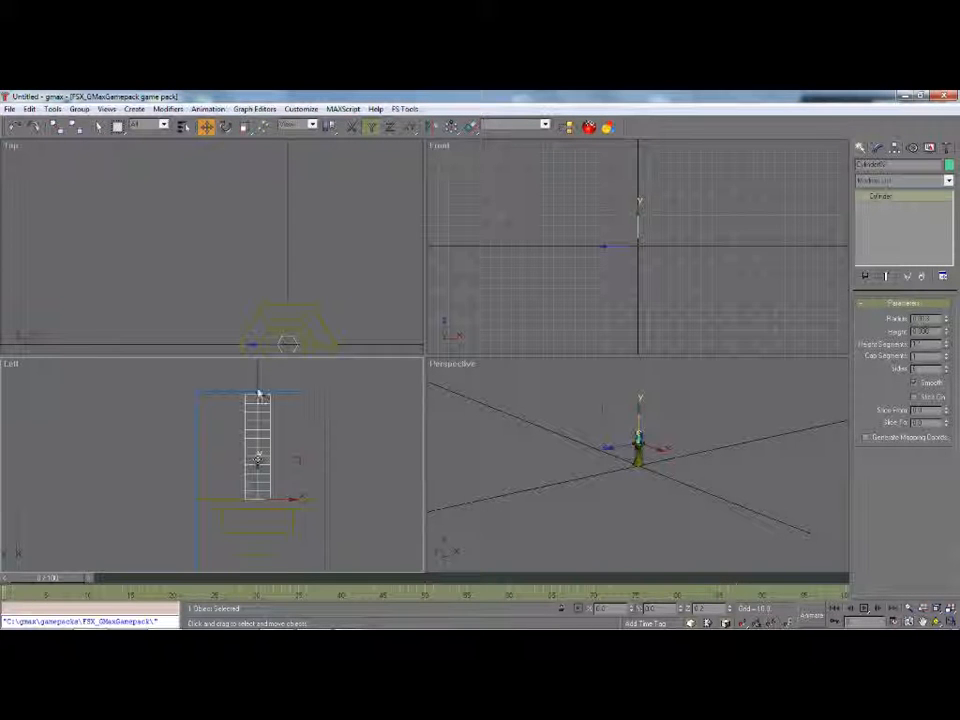
# Step: Try a lower number of sides on the thin cylinder, then restore six sides
pyautogui.click(946, 372)
pyautogui.click(946, 372)
pyautogui.click(946, 372)
pyautogui.click(946, 367)
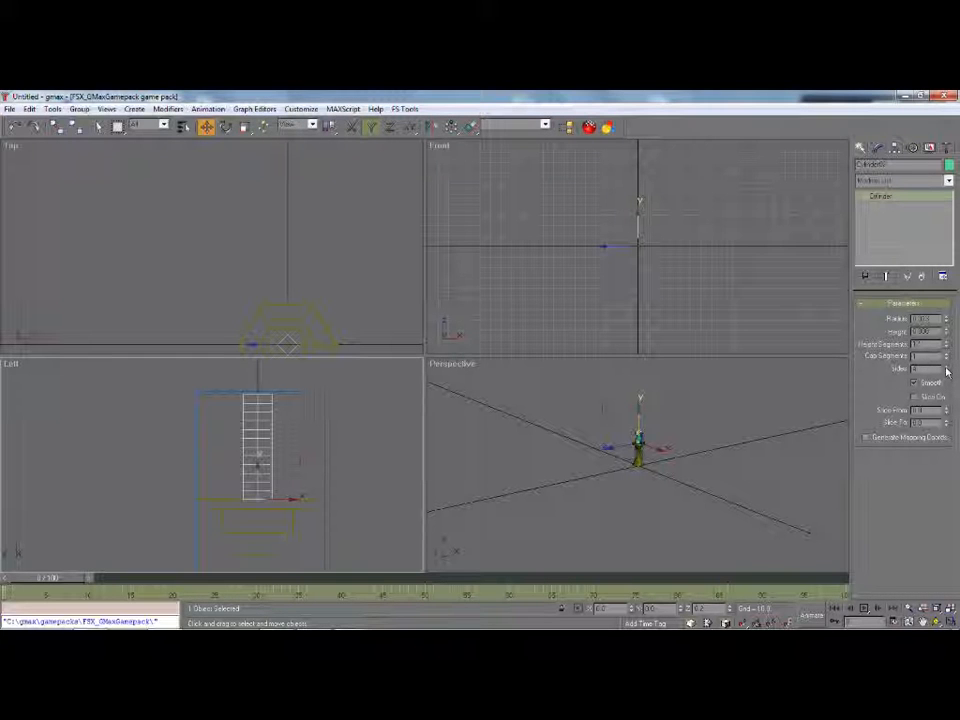
pyautogui.click(946, 367)
pyautogui.click(946, 367)
# Step: Reduce the thin cylinder's height segments to 4 and return the left view to shaded display
pyautogui.click(946, 348)
pyautogui.click(946, 348)
pyautogui.click(946, 348)
pyautogui.click(946, 349)
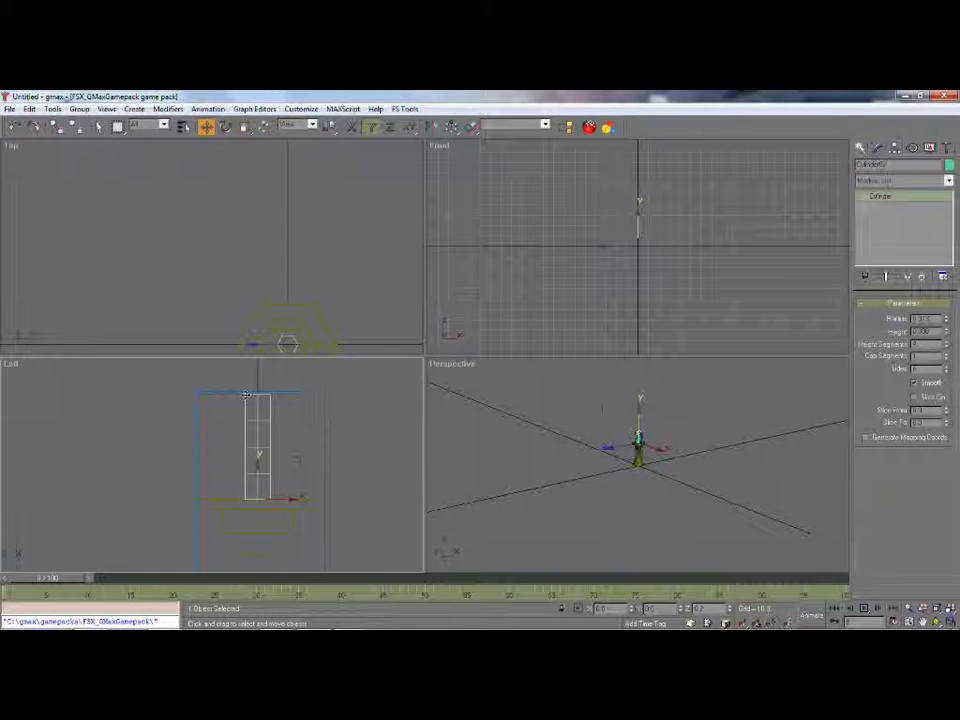
pyautogui.click(914, 382)
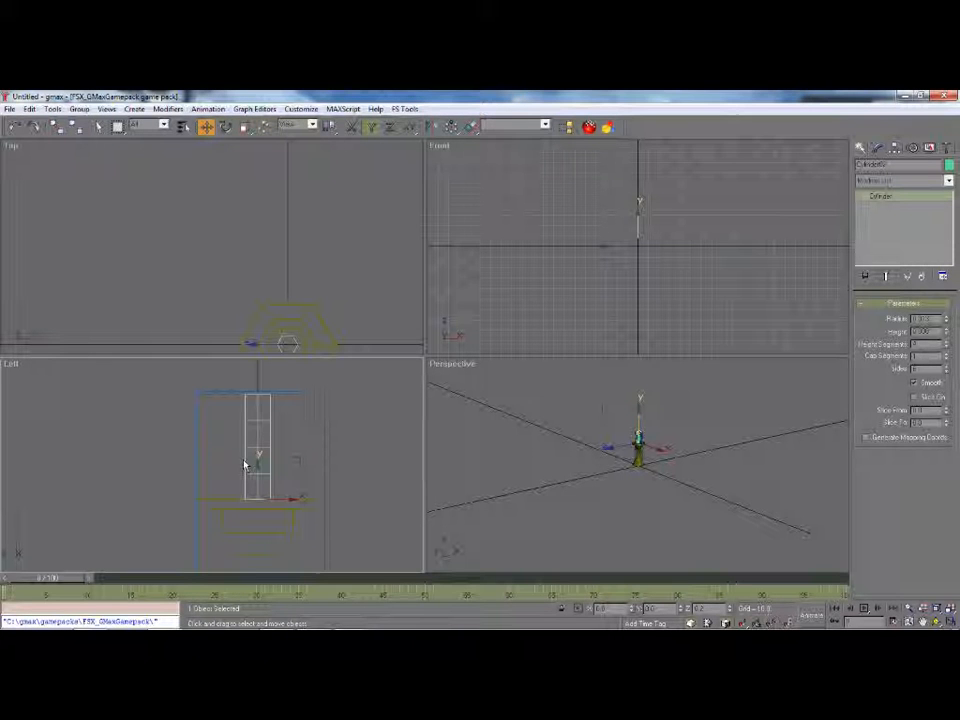
pyautogui.rightClick(11, 368)
pyautogui.click(64, 371)
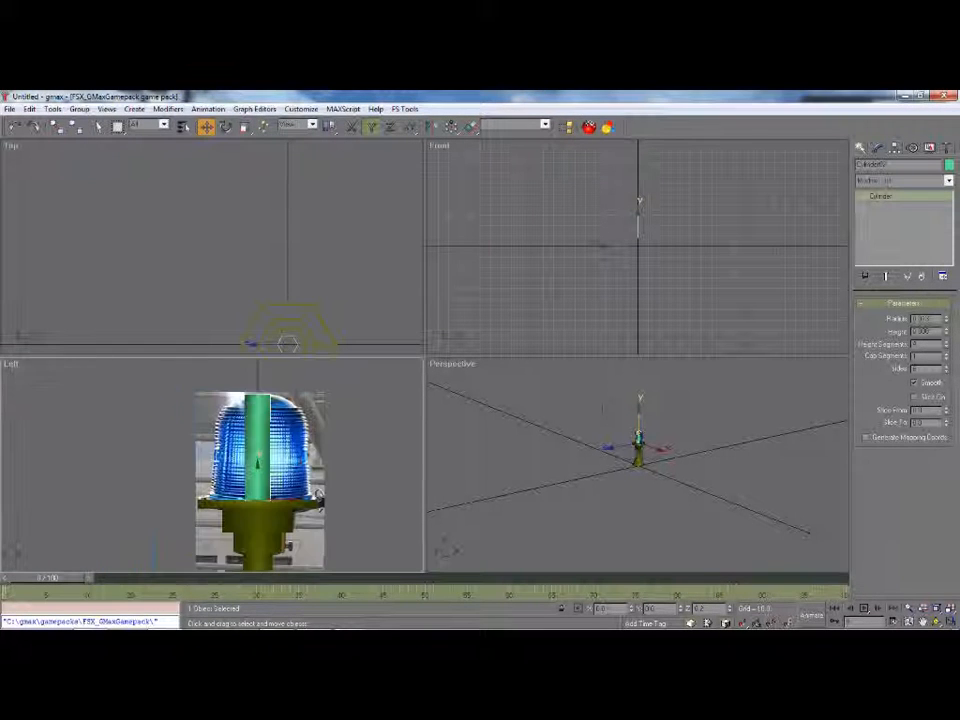
# Step: Shift the reference image plane slightly sideways so the blue lens is centred behind the thin cylinder, then select the cylinder
pyautogui.click(98, 126)
pyautogui.click(860, 147)
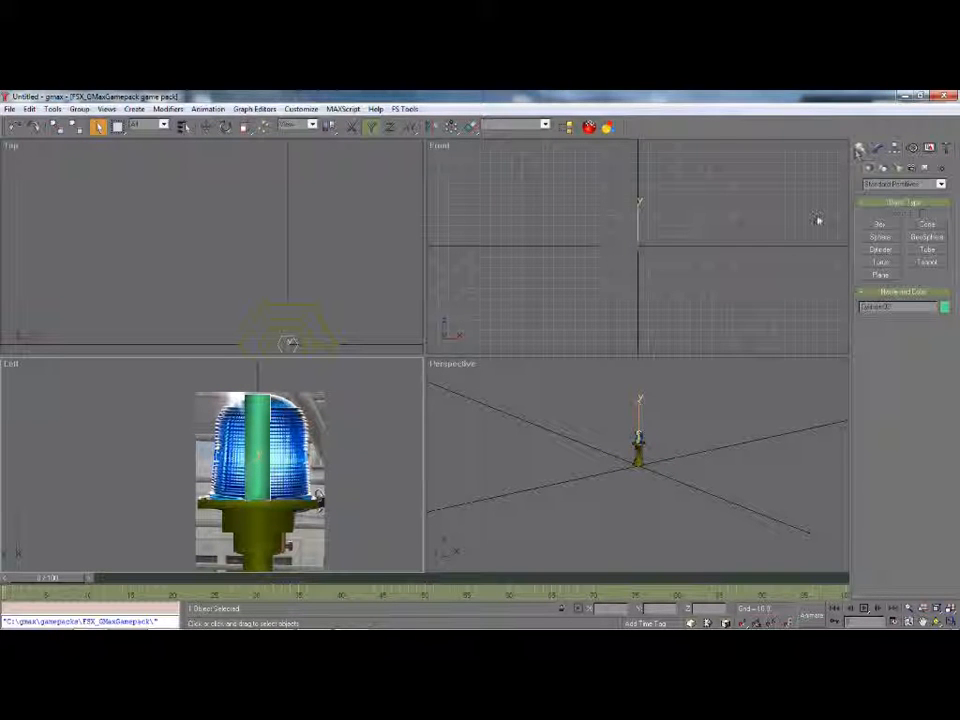
pyautogui.click(206, 126)
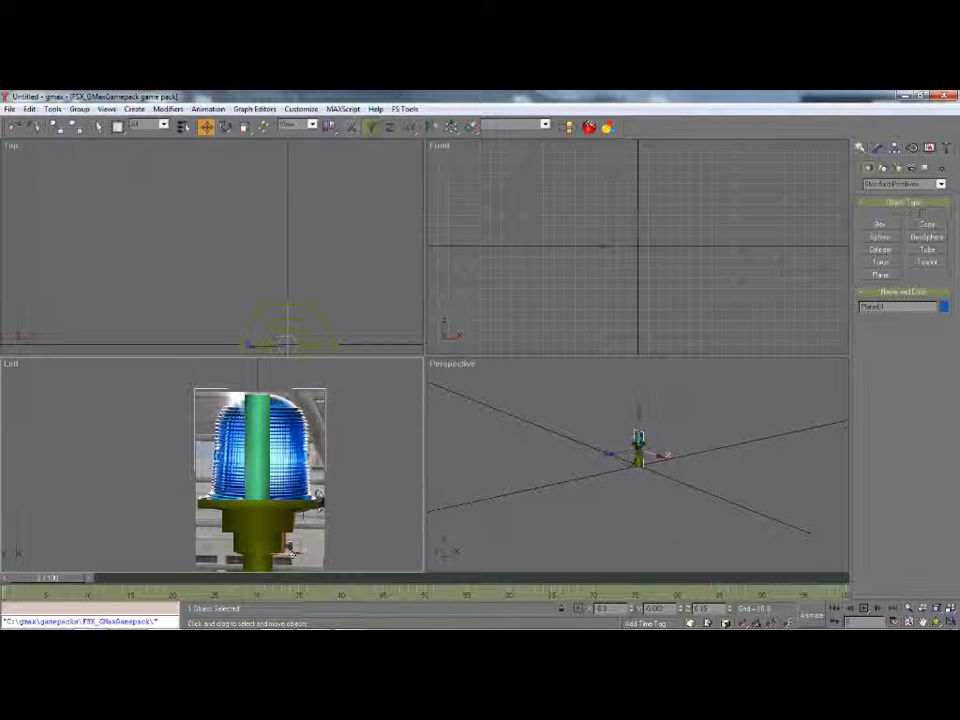
pyautogui.moveTo(291, 553); pyautogui.dragTo(287, 555)
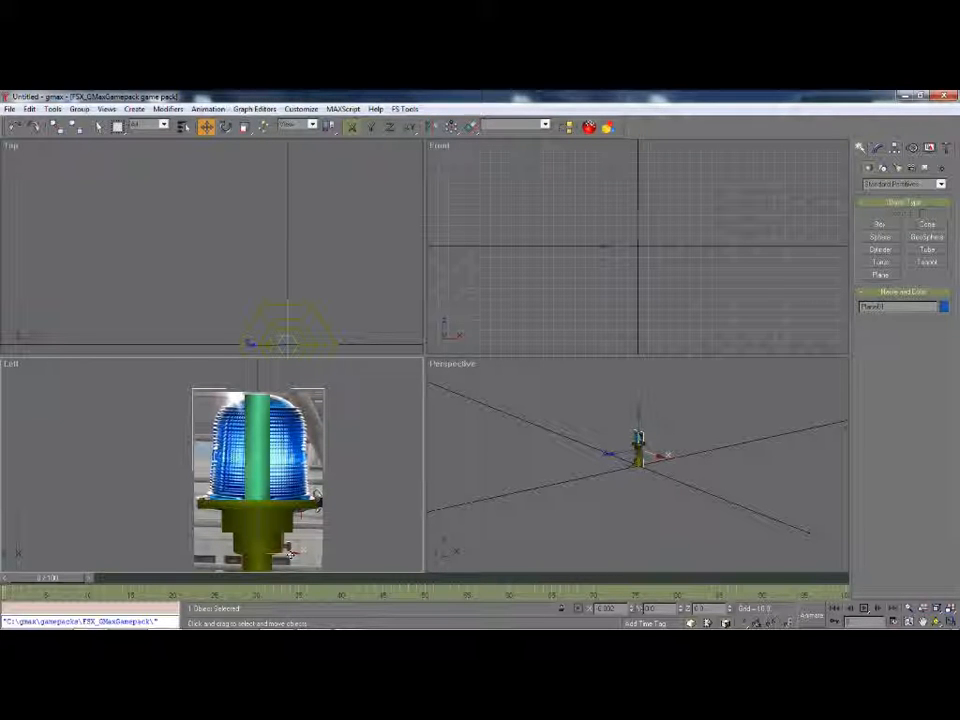
pyautogui.moveTo(290, 553); pyautogui.dragTo(290, 552)
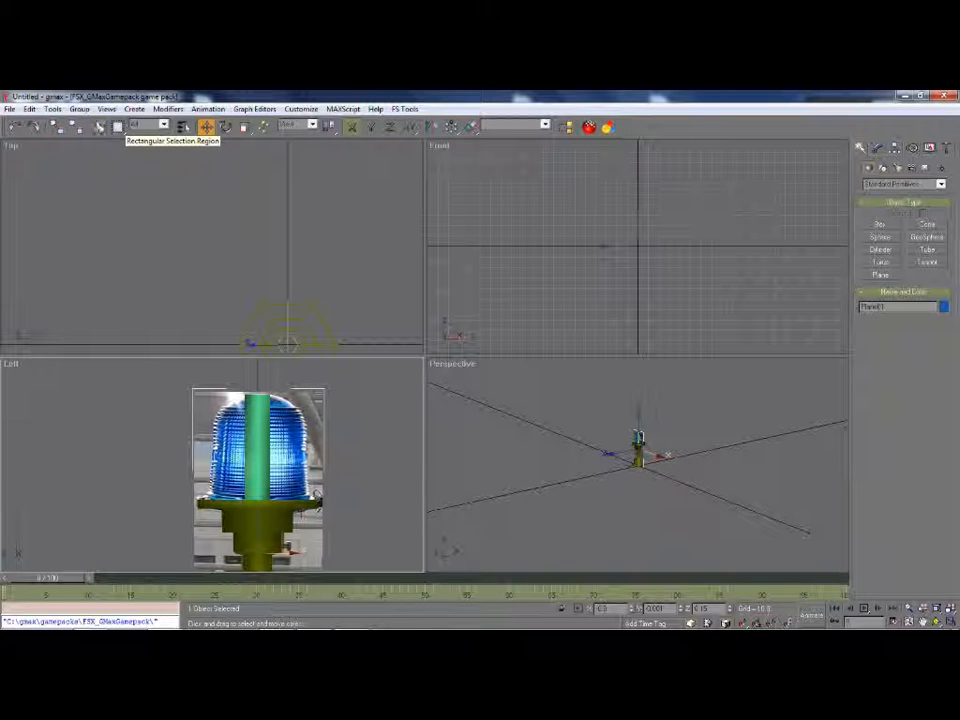
pyautogui.click(98, 127)
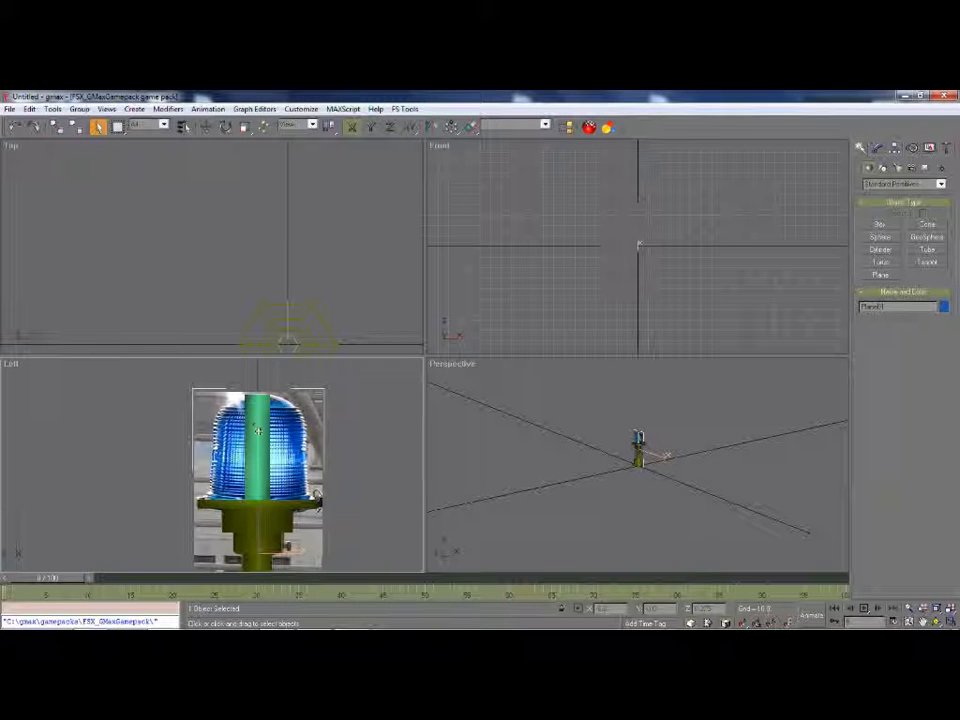
pyautogui.scroll(2, 260, 400)
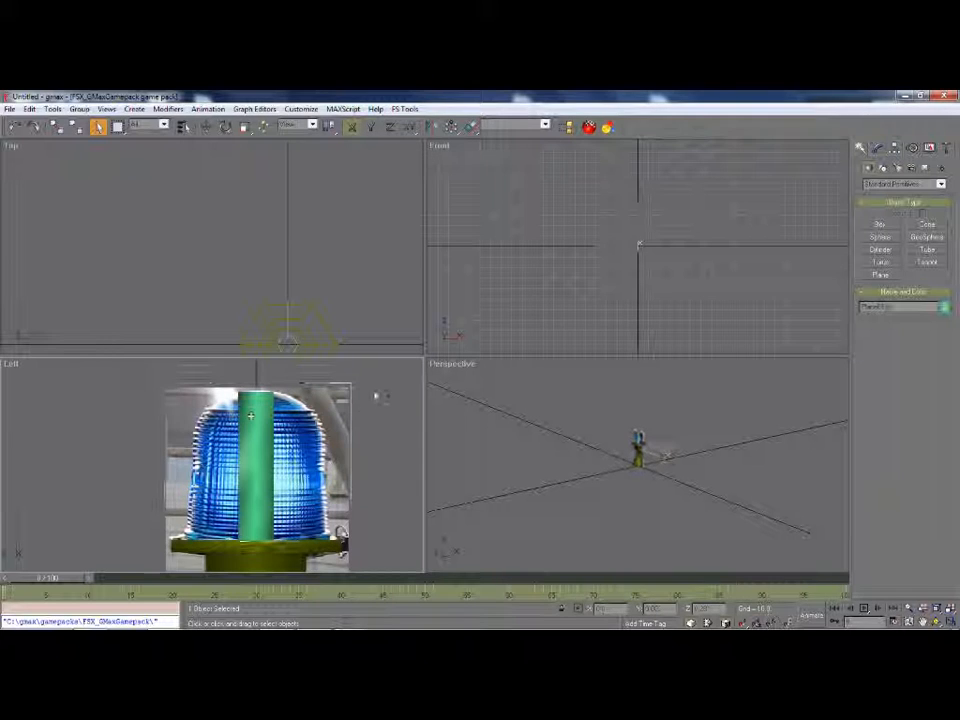
pyautogui.scroll(-2, 222, 437)
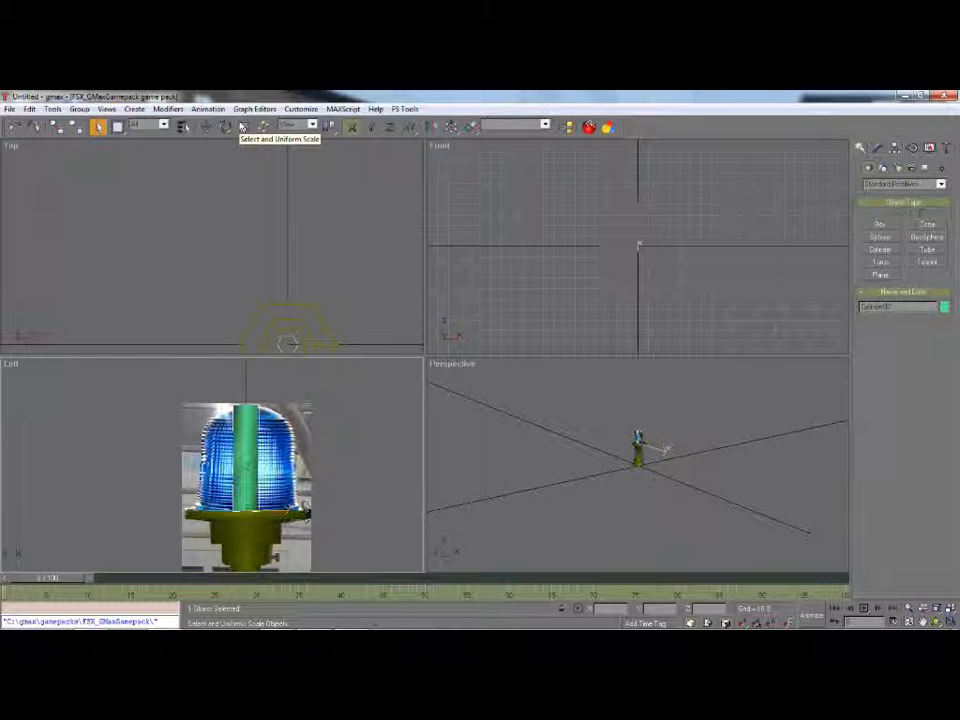
# Step: Uniformly scale the thin cylinder up well beyond the lamp's width and convert it to an editable poly
pyautogui.click(242, 127)
pyautogui.moveTo(304, 408); pyautogui.dragTo(330, 253)
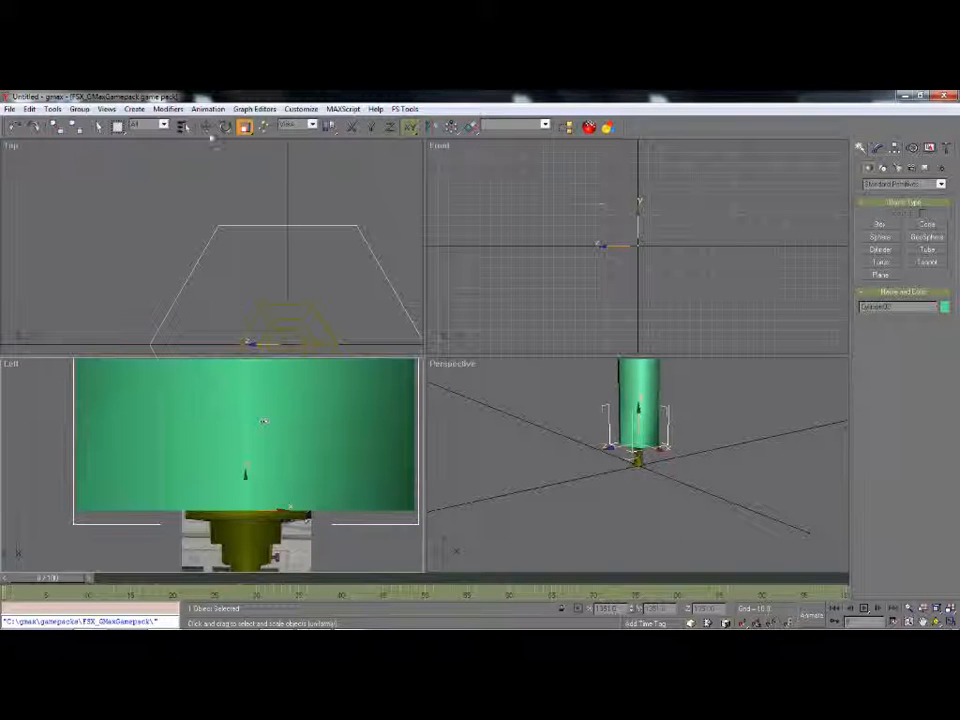
pyautogui.click(98, 126)
pyautogui.rightClick(273, 412)
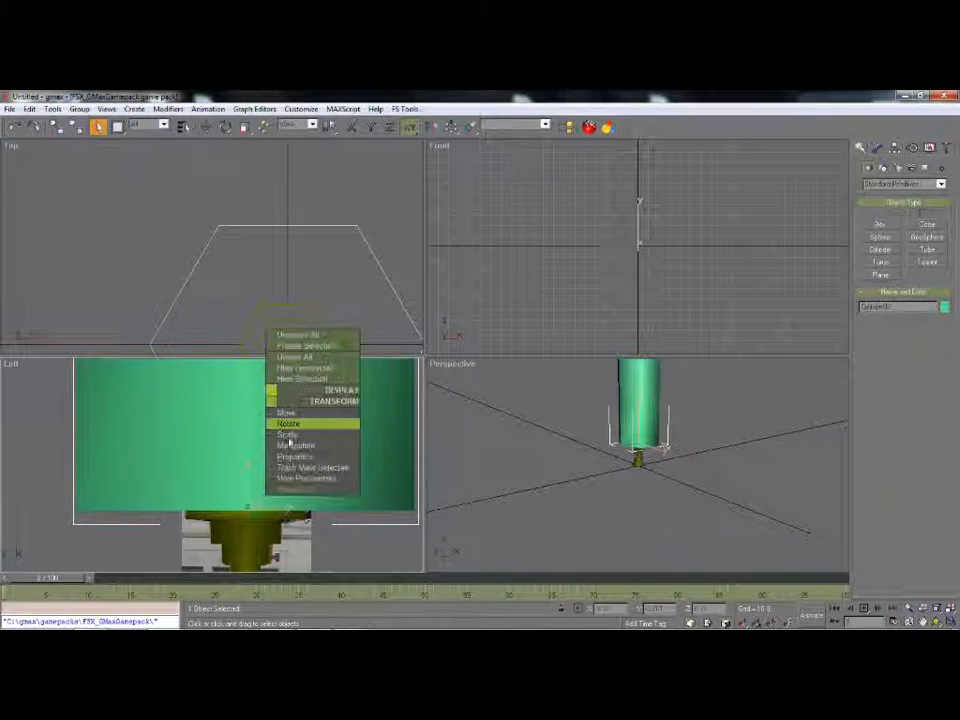
pyautogui.moveTo(310, 480)
pyautogui.click(413, 500)
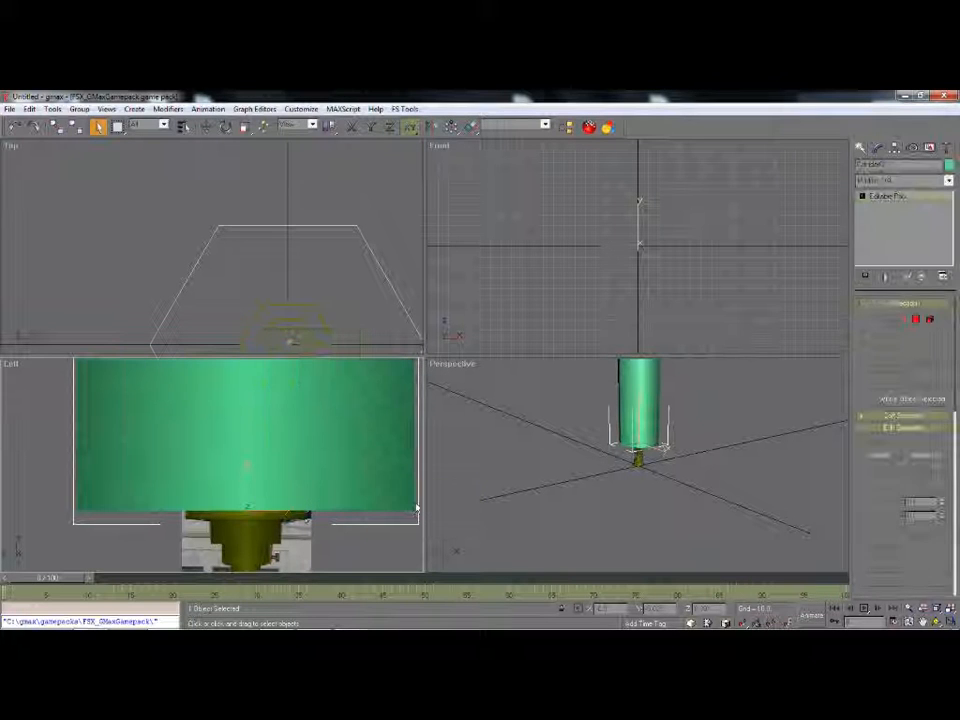
# Step: Delete the bottom cap polygon of the enlarged cylinder, viewing it from below in the perspective view
pyautogui.click(936, 621)
pyautogui.click(660, 500)
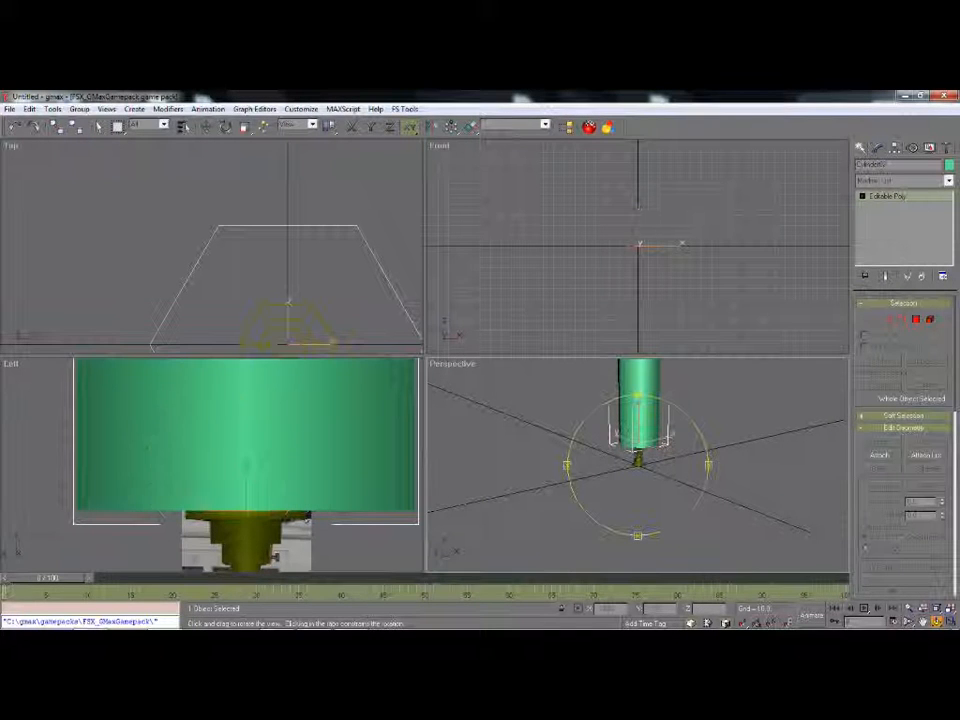
pyautogui.moveTo(664, 503); pyautogui.dragTo(618, 425)
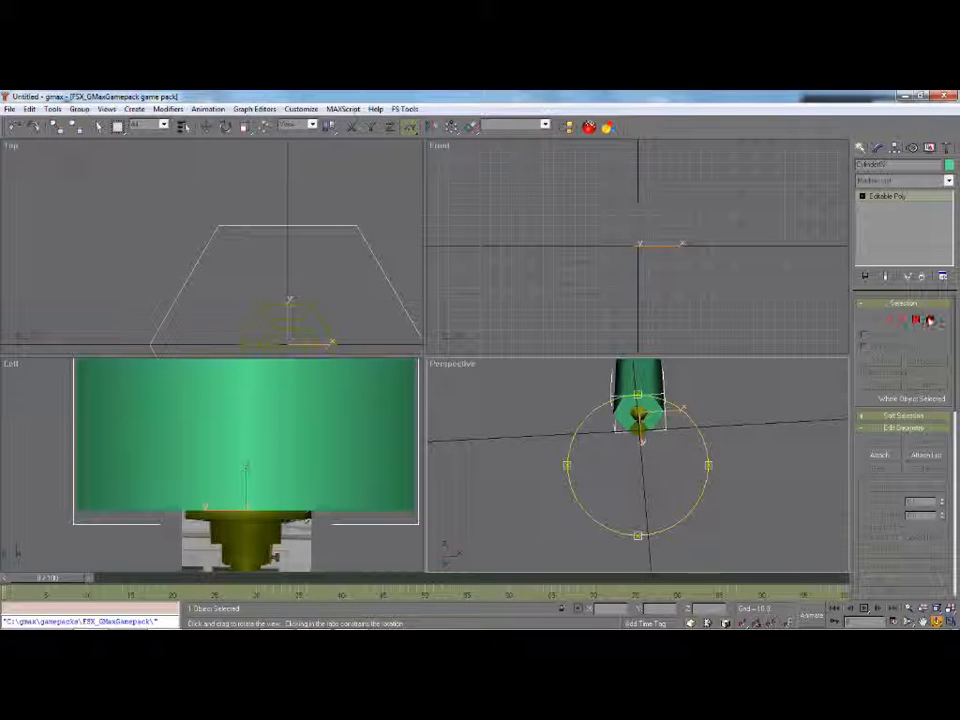
pyautogui.click(917, 321)
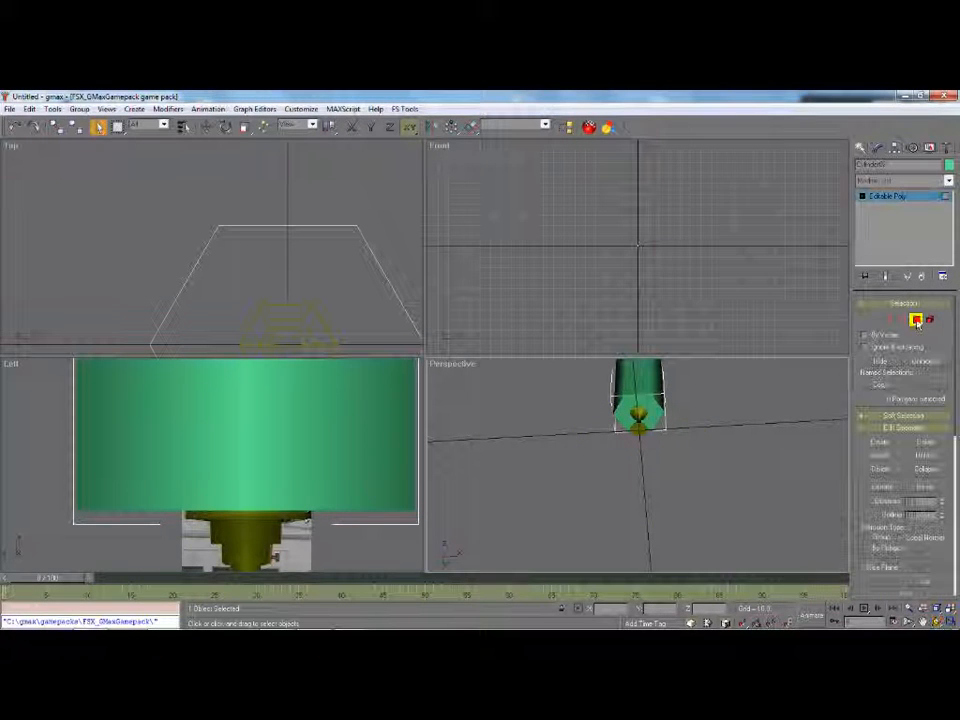
pyautogui.click(625, 410)
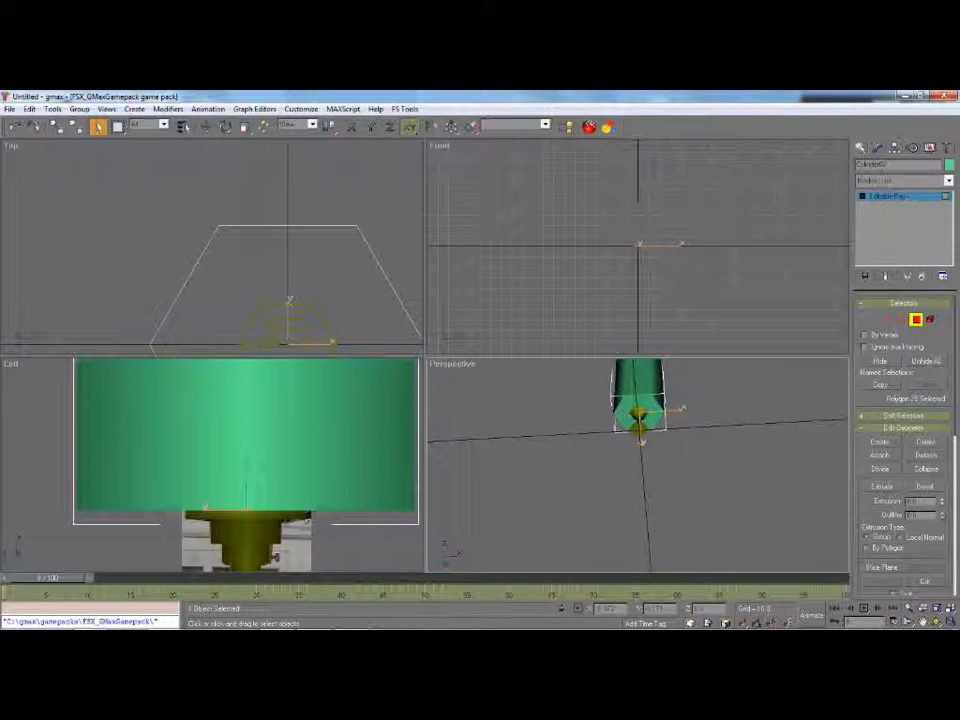
pyautogui.press('Delete')
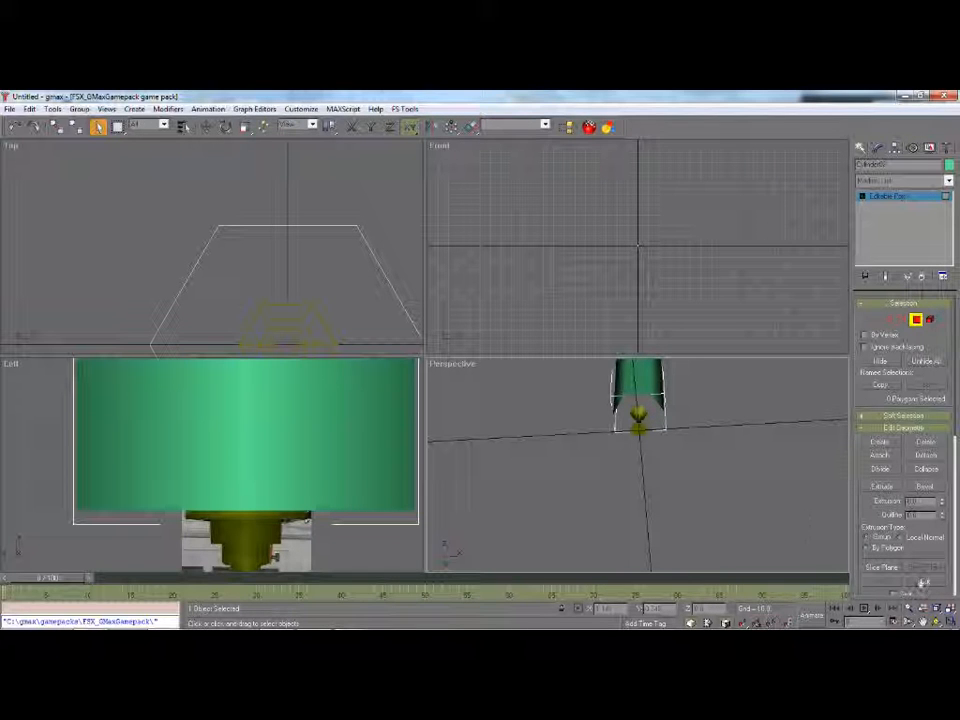
# Step: Uniformly scale the cylinder back down to a thin core slightly shorter than the blue lens
pyautogui.click(937, 621)
pyautogui.moveTo(620, 457); pyautogui.dragTo(648, 530)
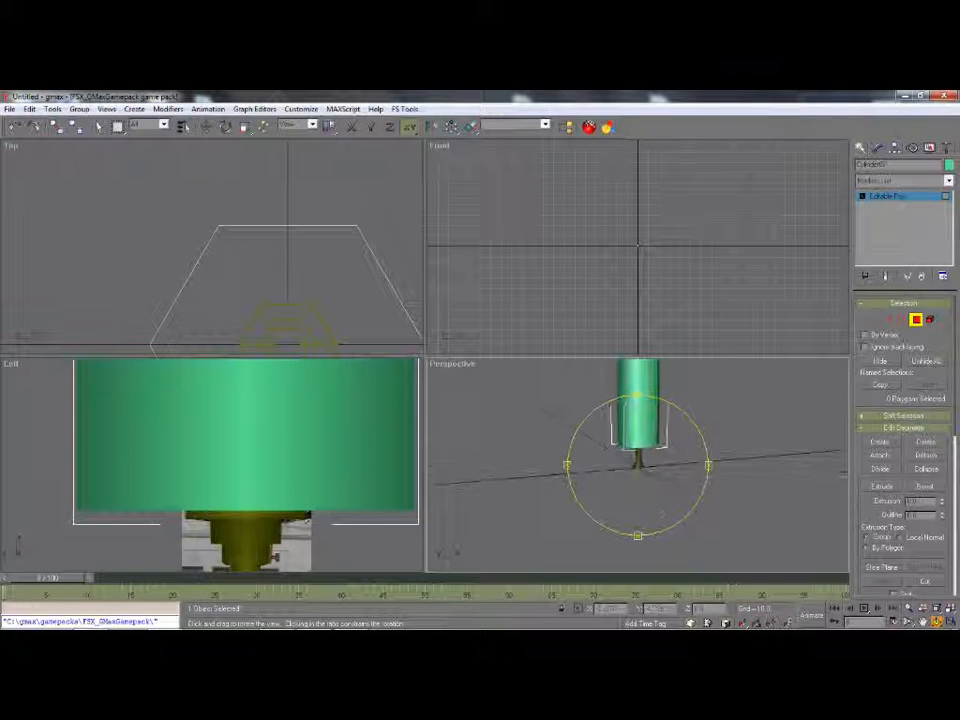
pyautogui.click(244, 126)
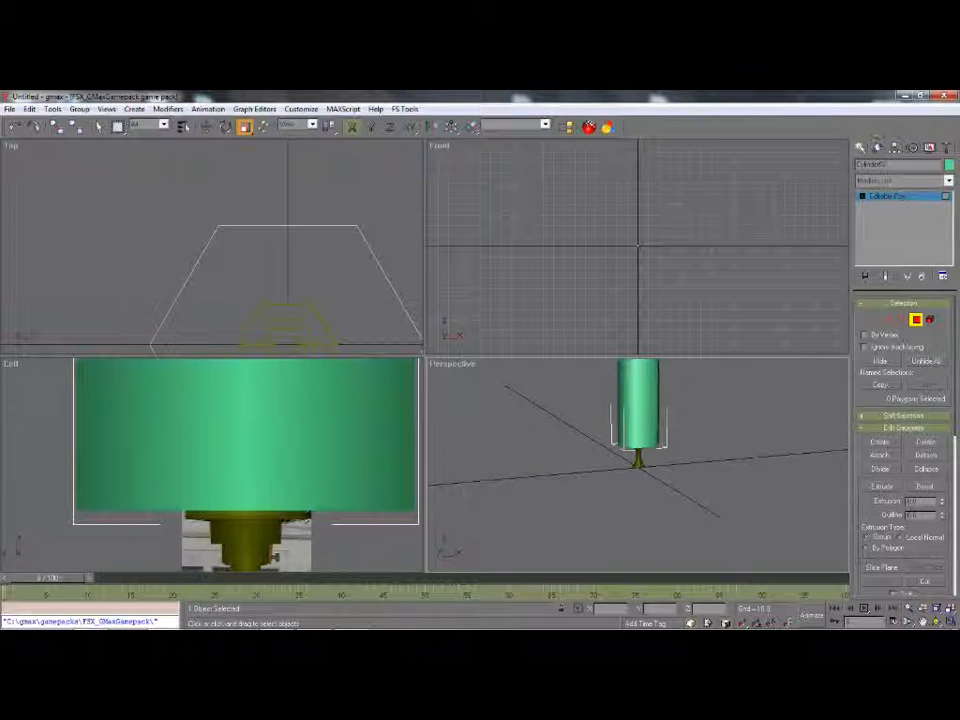
pyautogui.click(860, 147)
pyautogui.click(279, 400)
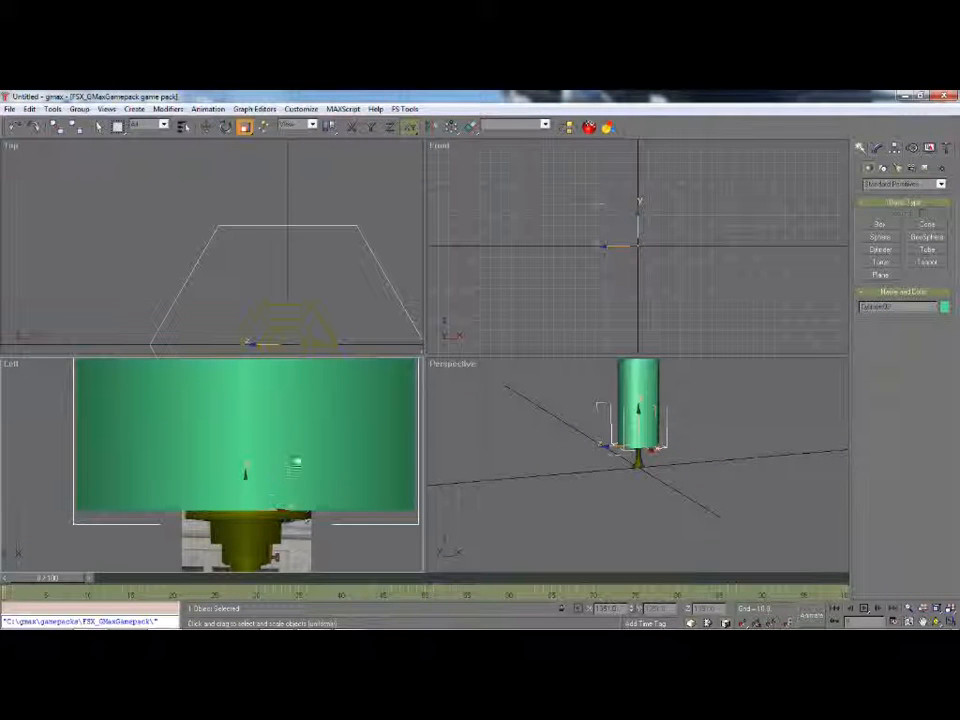
pyautogui.moveTo(332, 407); pyautogui.dragTo(250, 449)
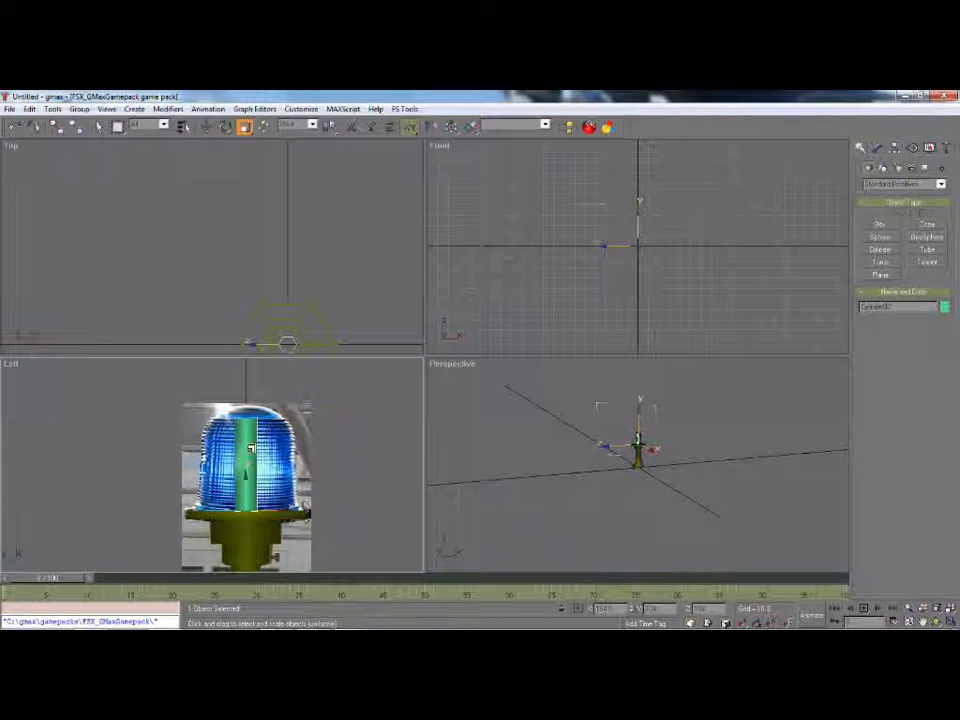
pyautogui.click(98, 126)
# Step: Select the thin cylinder's top ring of vertices and raise it to the top of the blue dome
pyautogui.scroll(2, 246, 453)
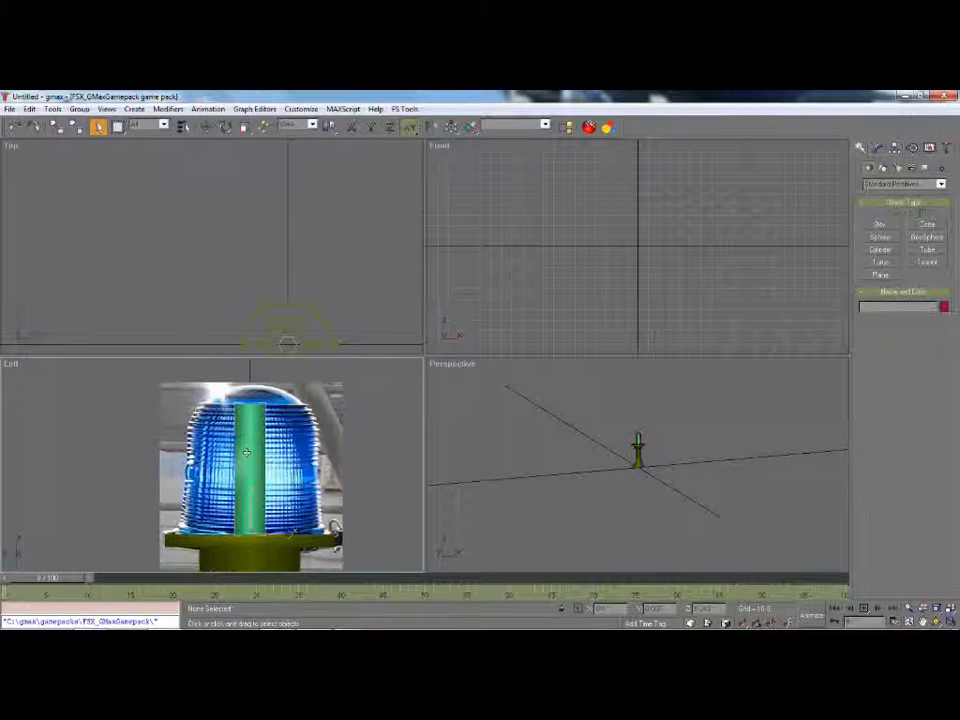
pyautogui.click(246, 453)
pyautogui.click(877, 148)
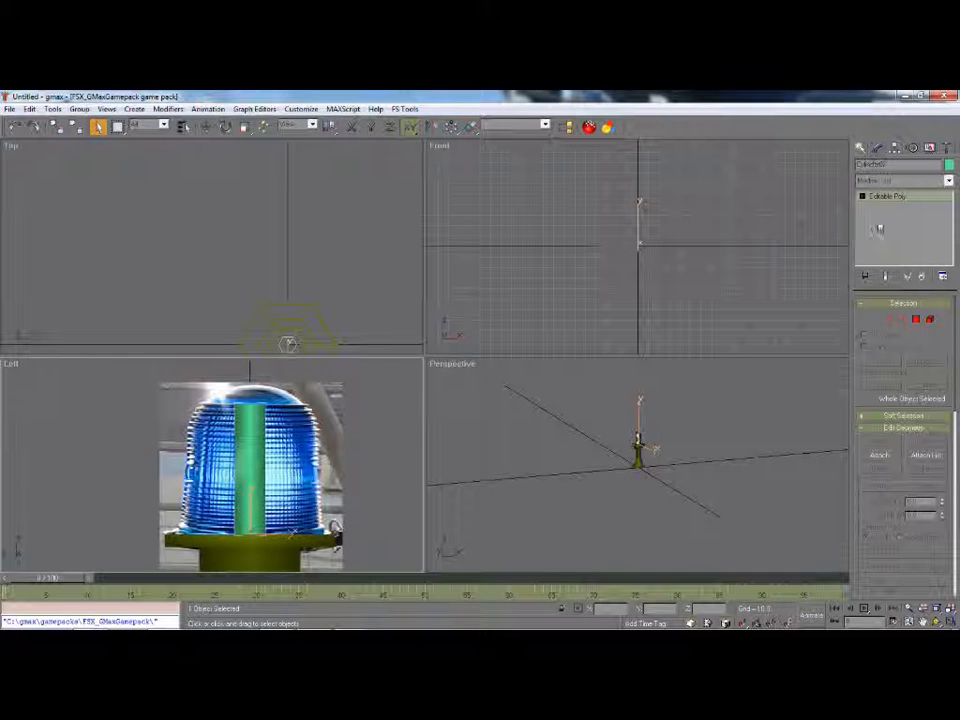
pyautogui.click(873, 320)
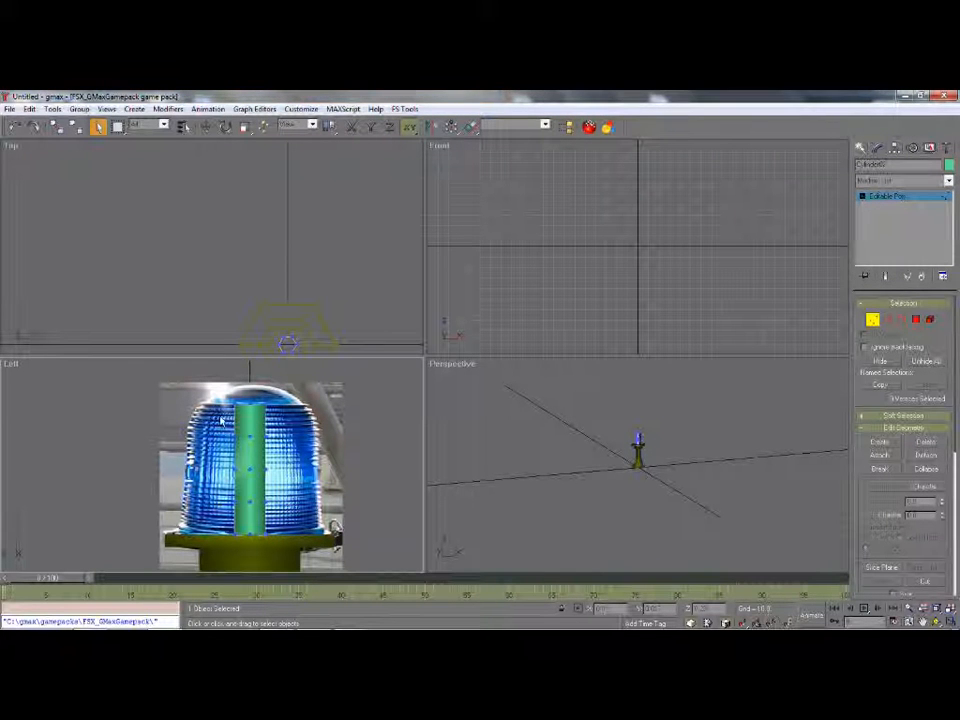
pyautogui.moveTo(222, 420); pyautogui.dragTo(287, 390)
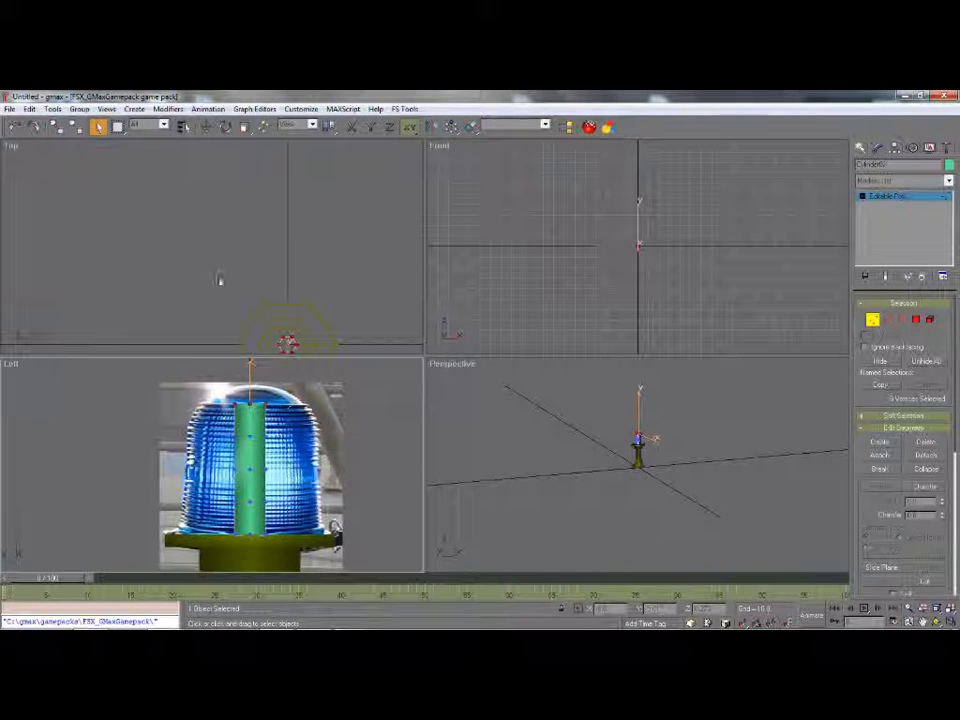
pyautogui.click(205, 126)
pyautogui.moveTo(250, 364); pyautogui.dragTo(249, 370)
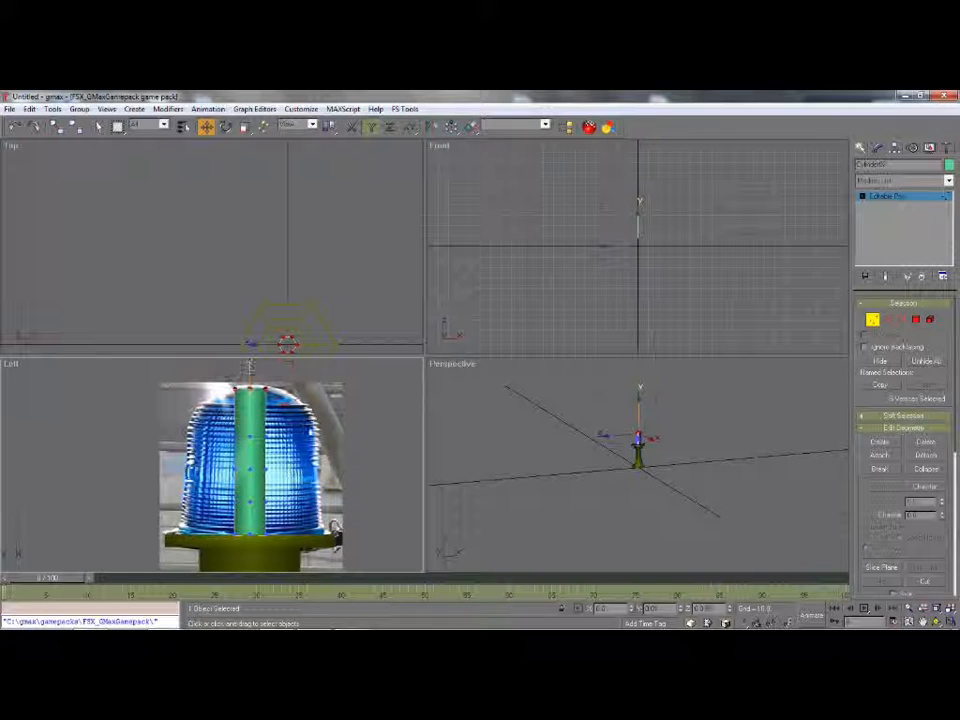
# Step: Select the reference image plane and shift it horizontally, realigning the pictured blue lens with the lamp model
pyautogui.click(860, 147)
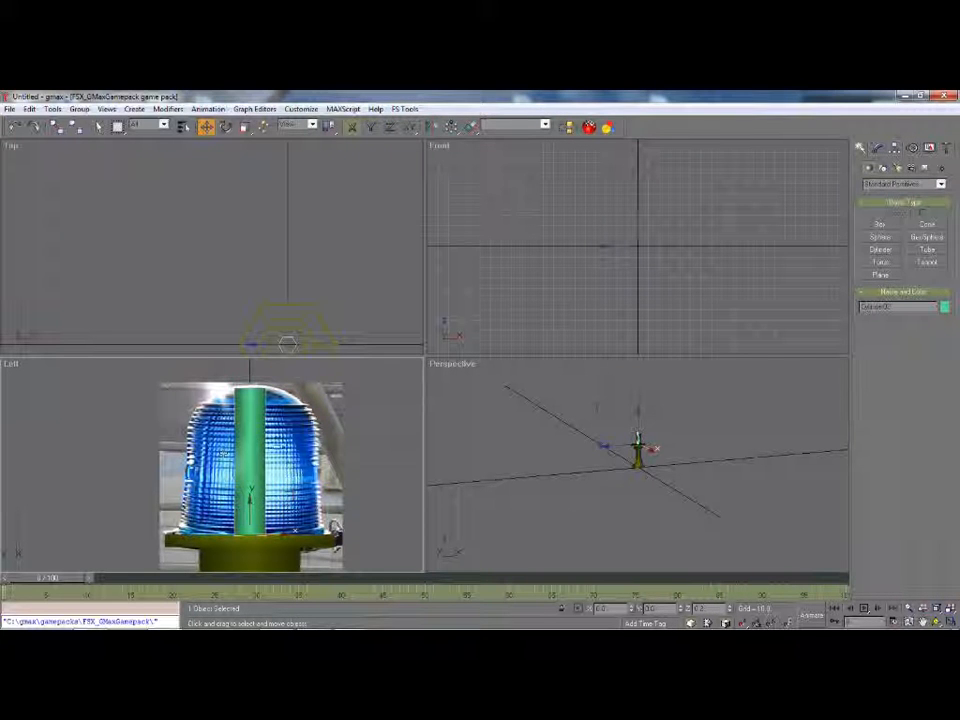
pyautogui.click(276, 445)
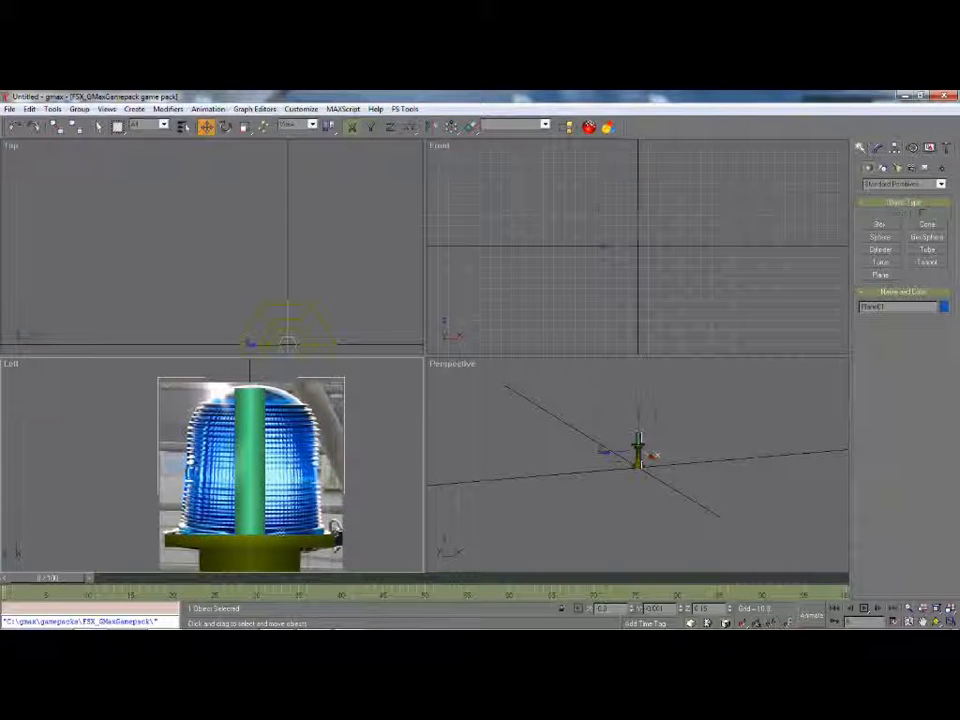
pyautogui.scroll(-2, 278, 520)
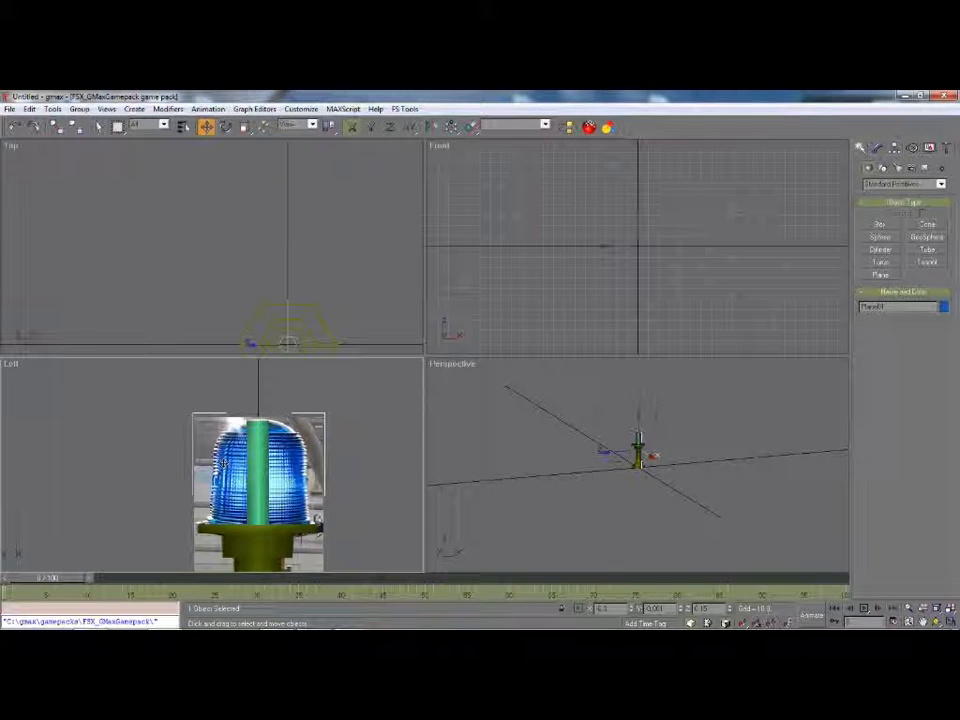
pyautogui.click(371, 128)
pyautogui.click(391, 129)
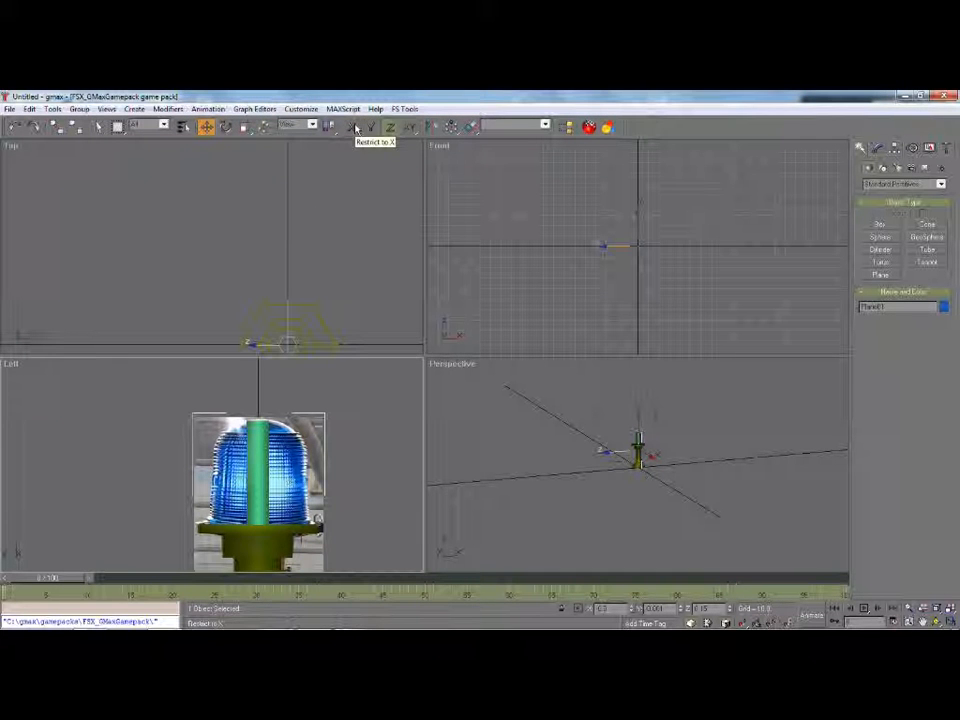
pyautogui.click(355, 128)
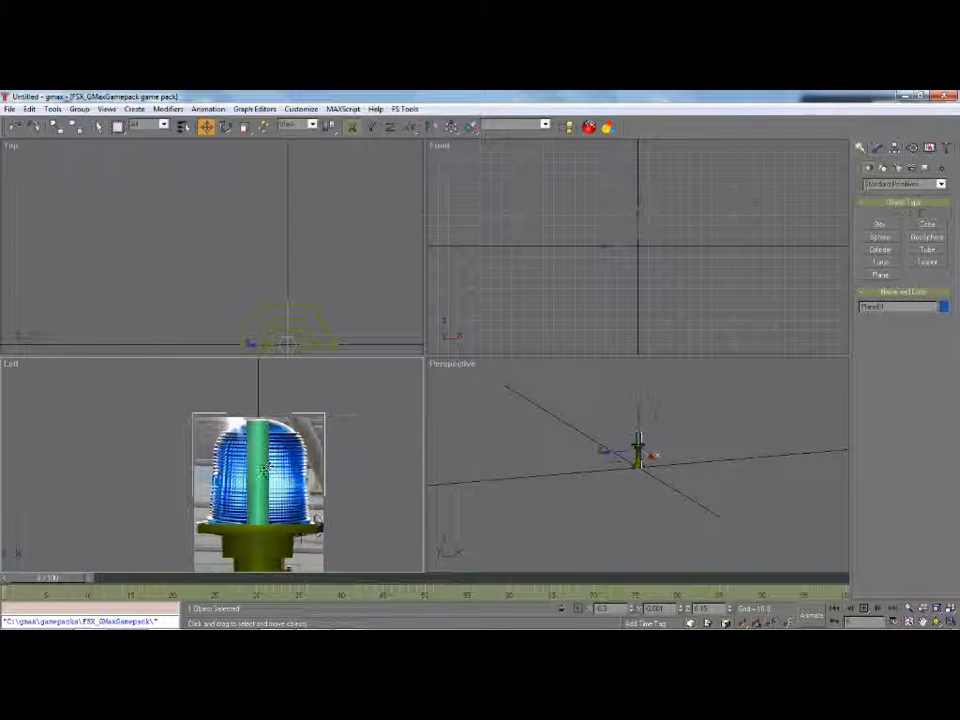
pyautogui.moveTo(262, 465); pyautogui.dragTo(311, 484)
pyautogui.click(371, 128)
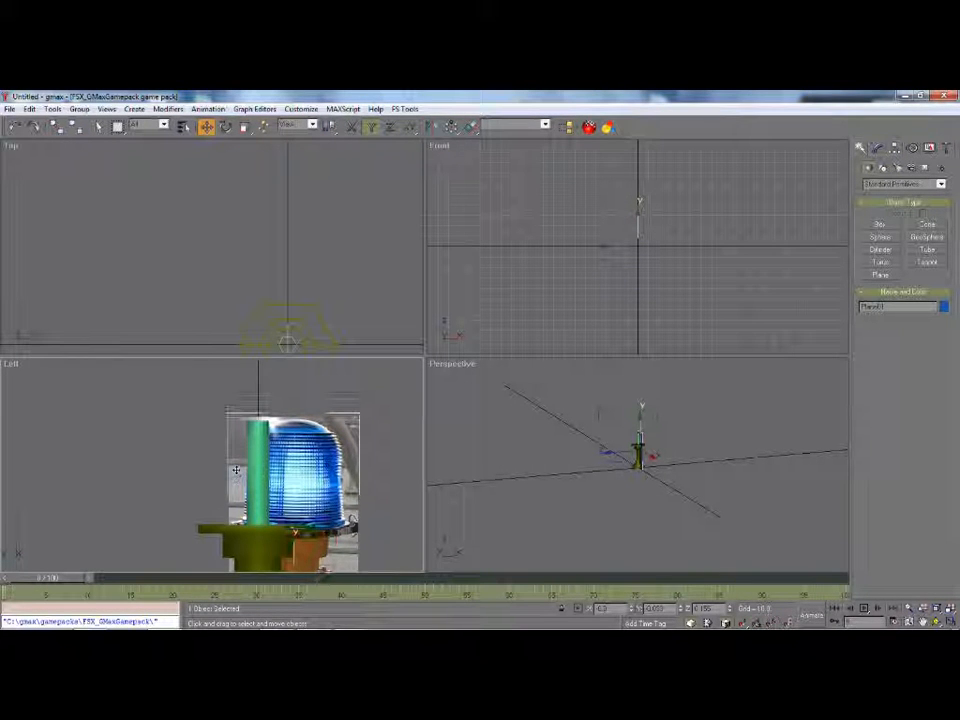
pyautogui.click(352, 127)
pyautogui.moveTo(291, 474); pyautogui.dragTo(290, 474)
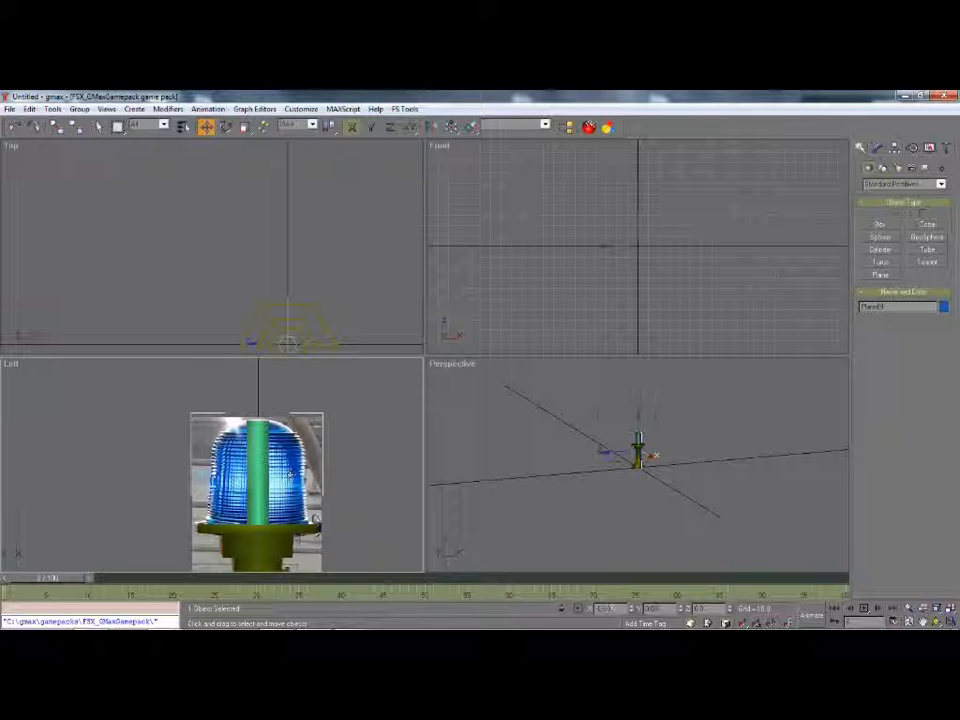
# Step: Return to vertex editing on the thin cylinder and fine-tune its top ring's height against the peak of the blue dome
pyautogui.click(877, 147)
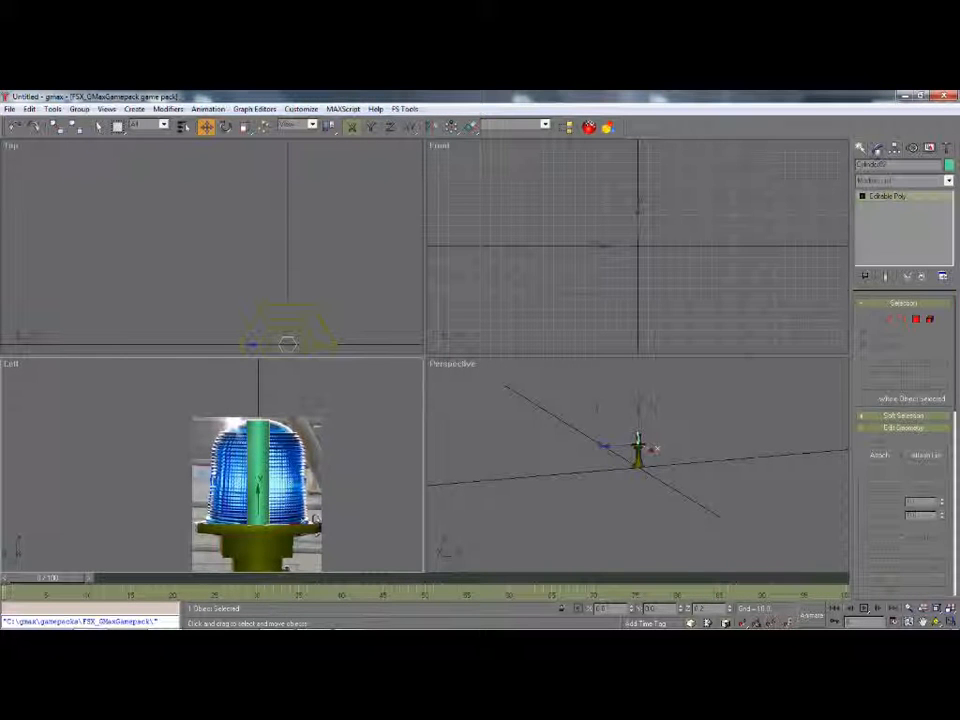
pyautogui.click(873, 319)
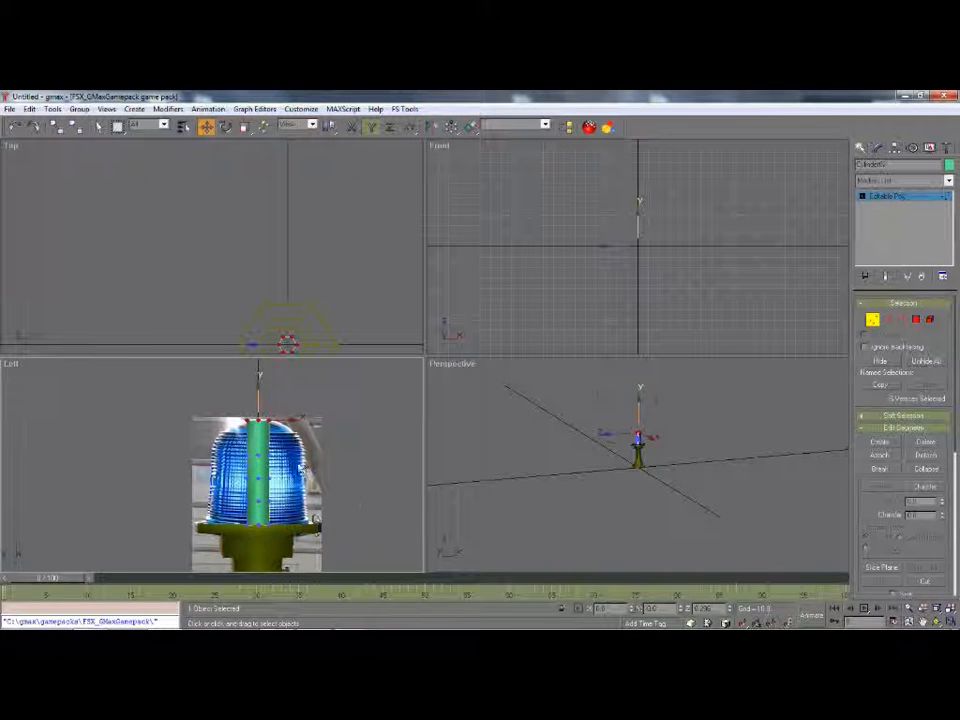
pyautogui.click(233, 408)
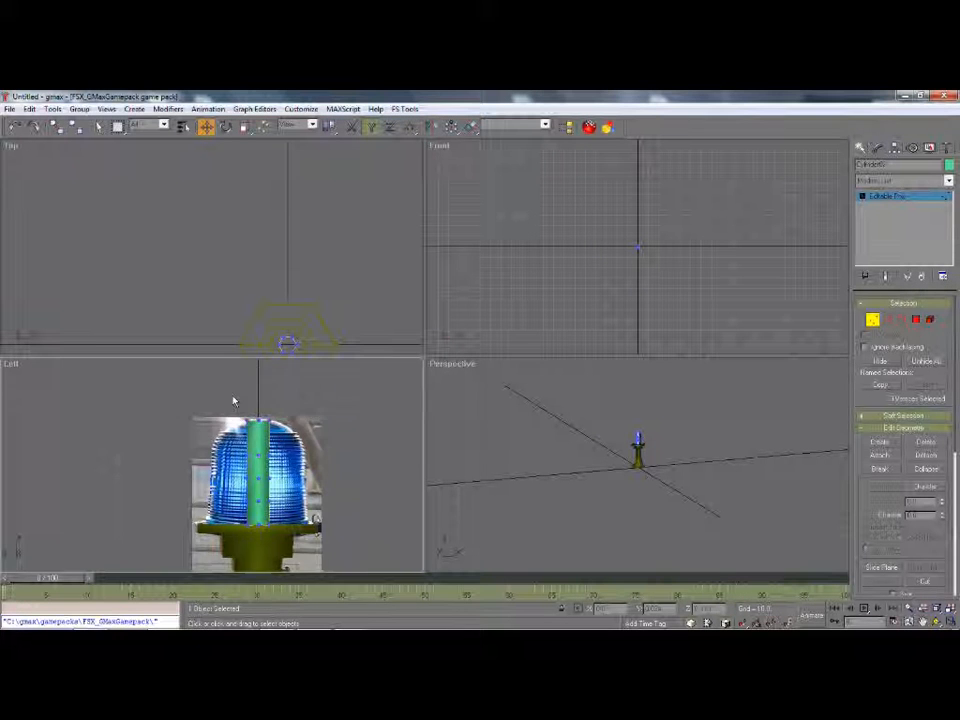
pyautogui.scroll(5, 233, 399)
pyautogui.moveTo(340, 495); pyautogui.dragTo(345, 481)
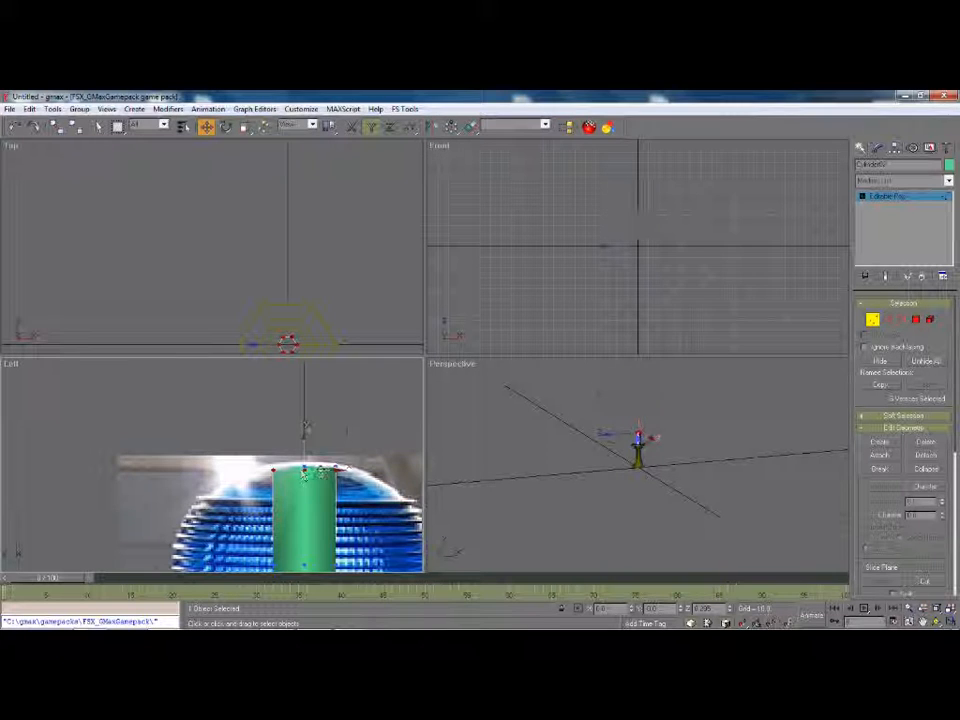
pyautogui.scroll(-2, 320, 447)
pyautogui.scroll(3, 322, 478)
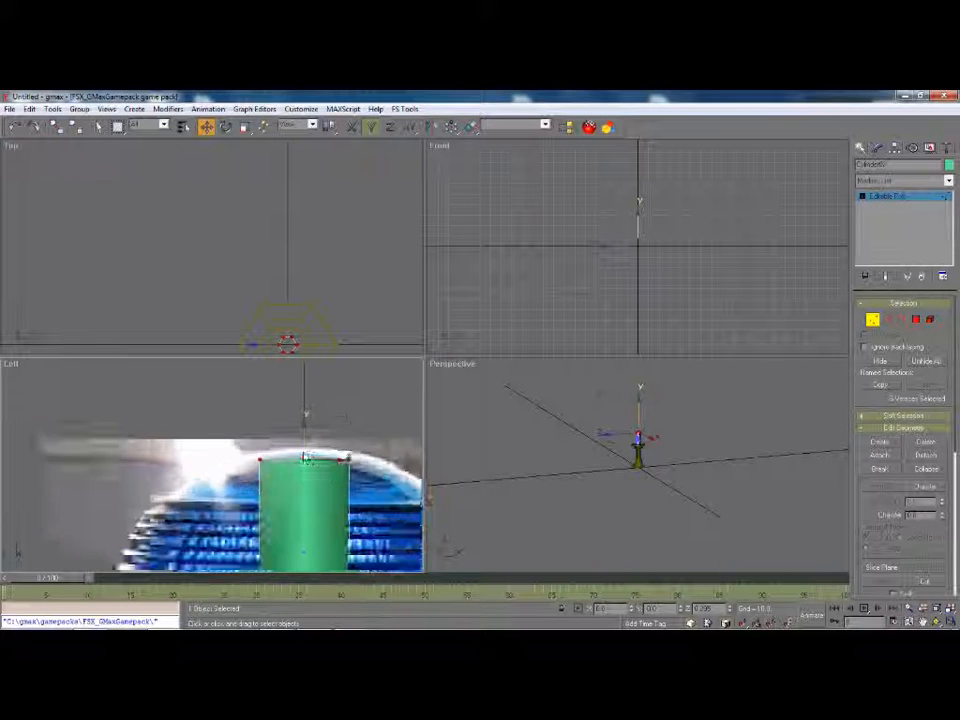
pyautogui.scroll(-3, 305, 517)
pyautogui.scroll(-4, 305, 517)
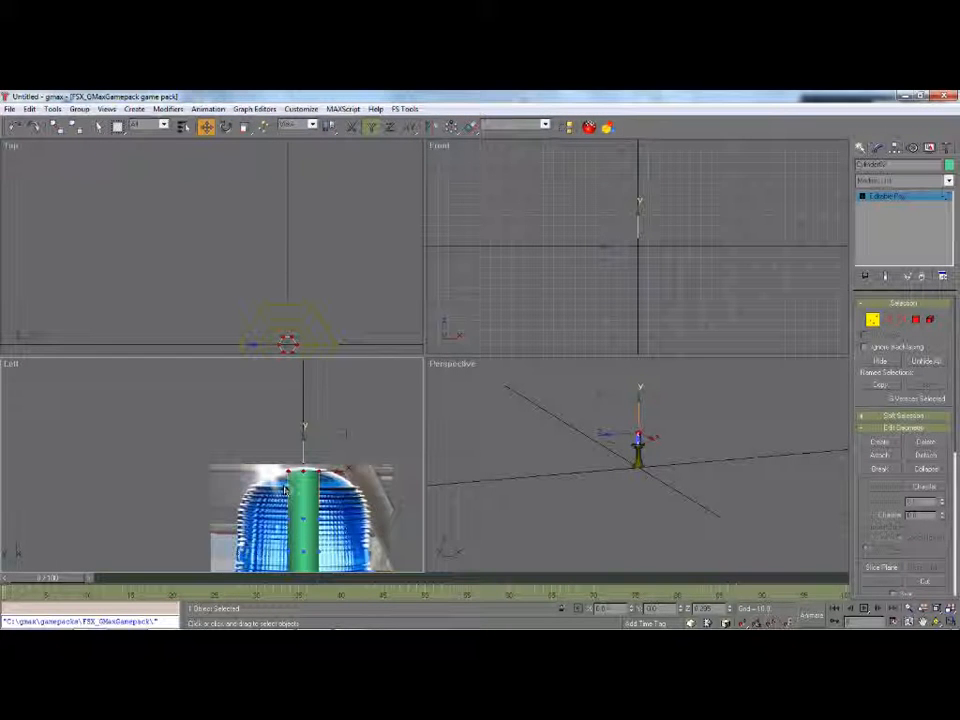
pyautogui.scroll(2, 292, 503)
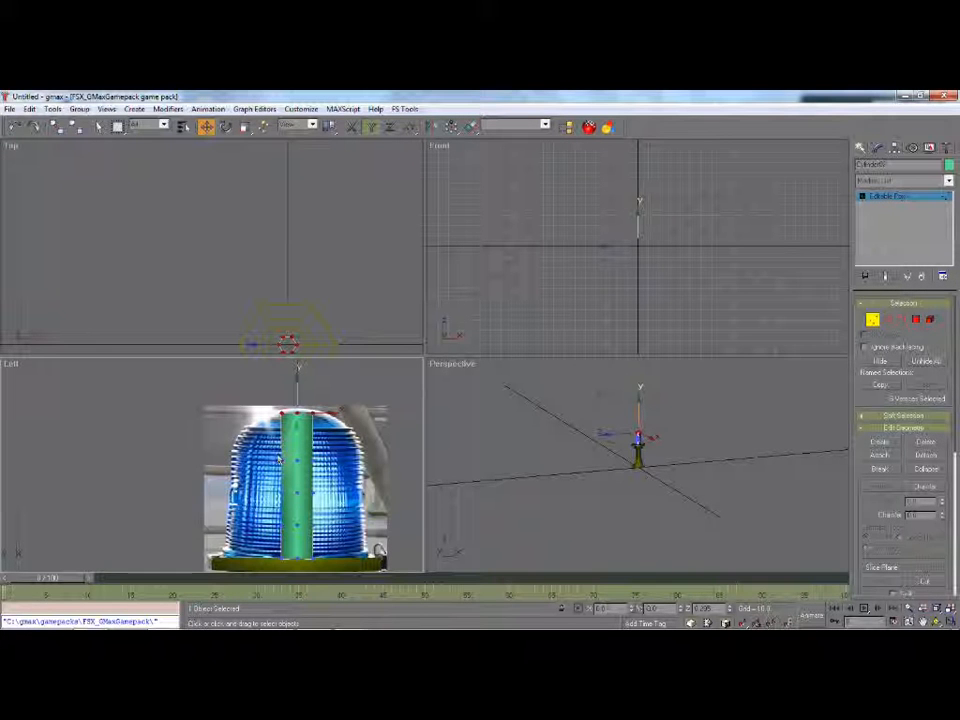
# Step: Raise the second ring of vertices to just below the top ring and scale it out to the dome's outline
pyautogui.moveTo(272, 451); pyautogui.dragTo(326, 471)
pyautogui.moveTo(297, 430); pyautogui.dragTo(297, 394)
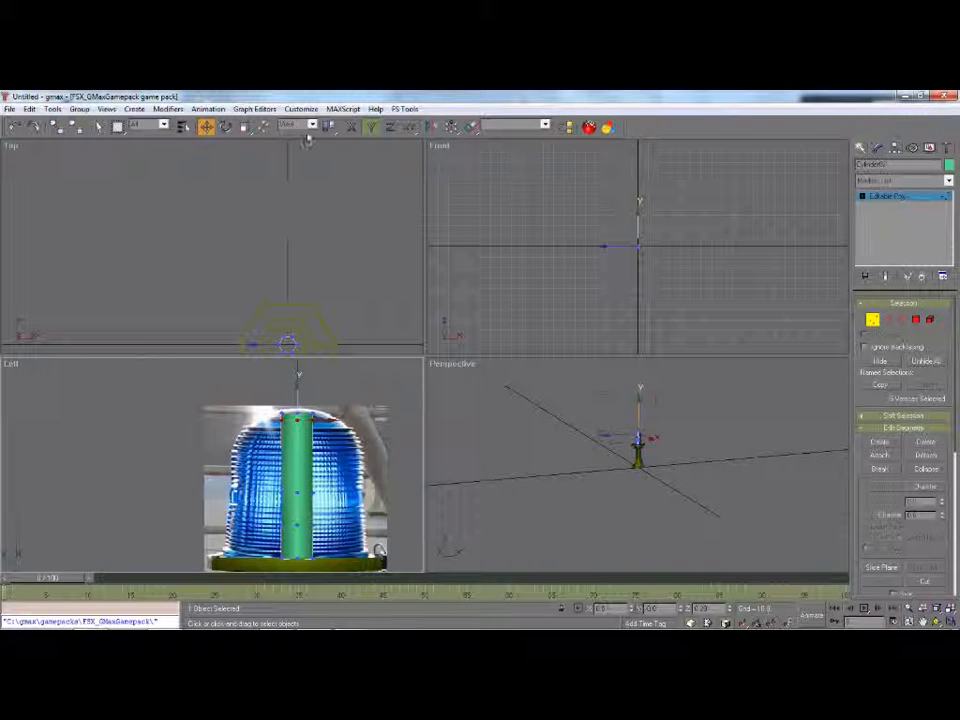
pyautogui.press('r')
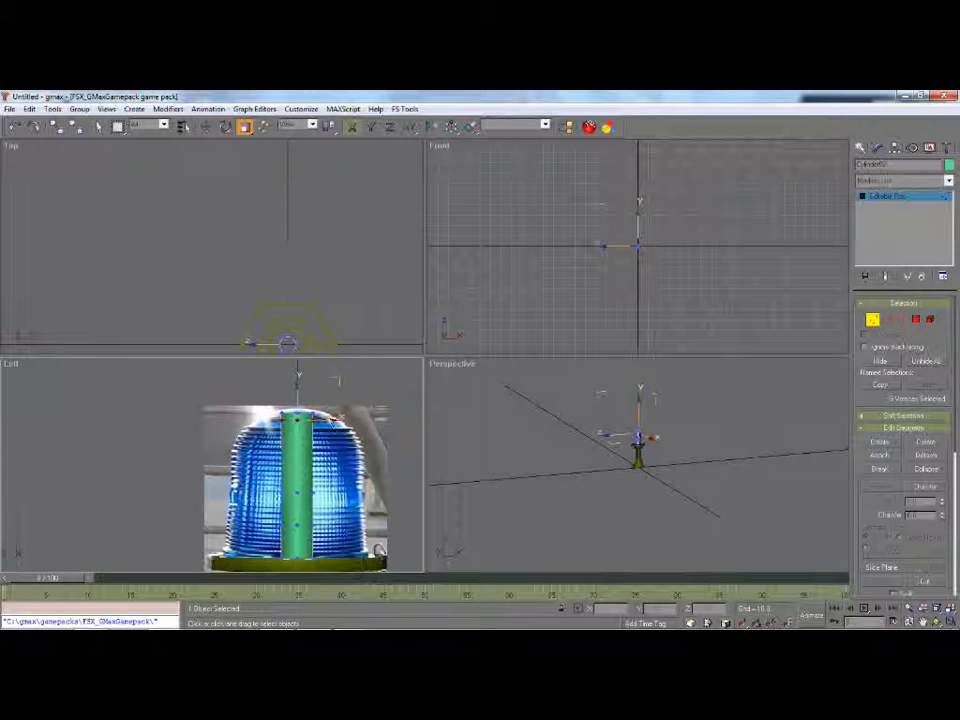
pyautogui.moveTo(289, 341); pyautogui.dragTo(324, 337)
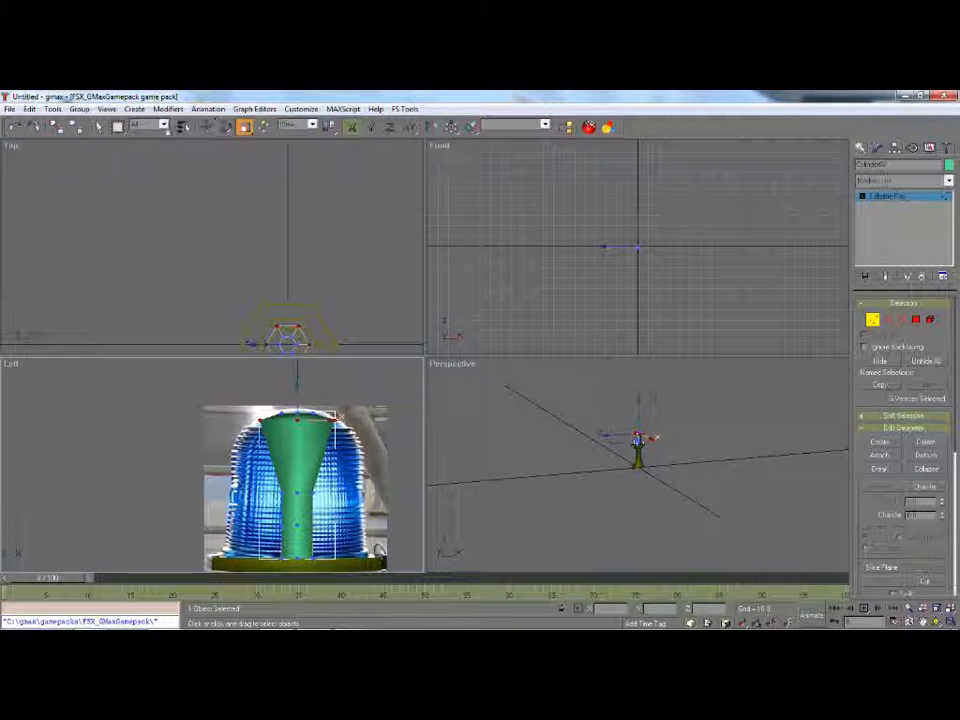
# Step: Raise the third ring of vertices to just below the second and scale it out to the dome's shoulder
pyautogui.click(101, 128)
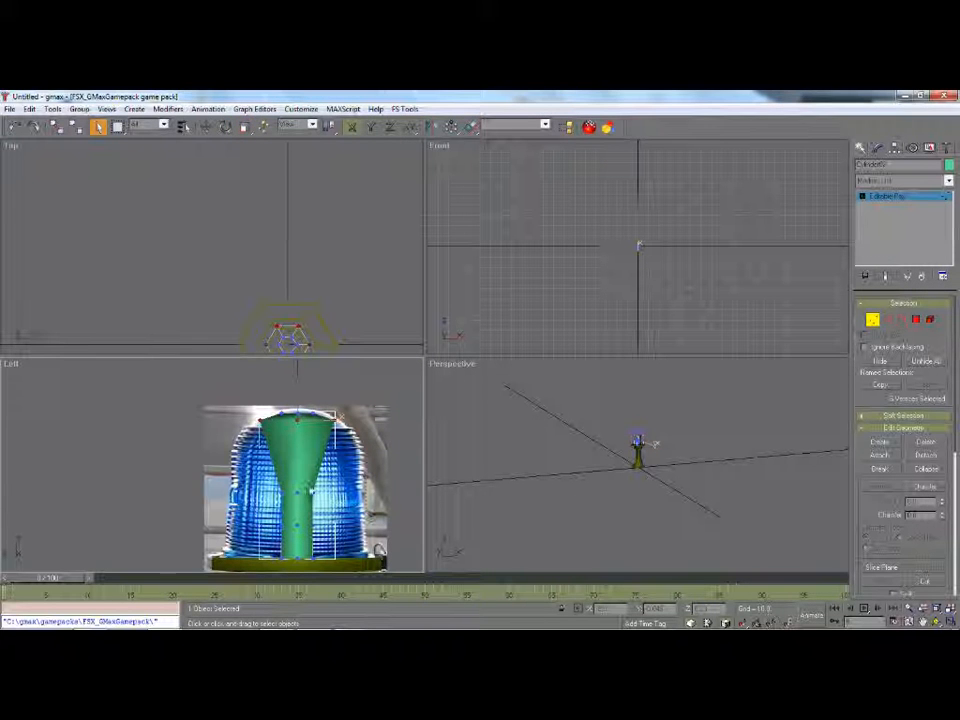
pyautogui.click(205, 126)
pyautogui.moveTo(297, 492); pyautogui.dragTo(297, 413)
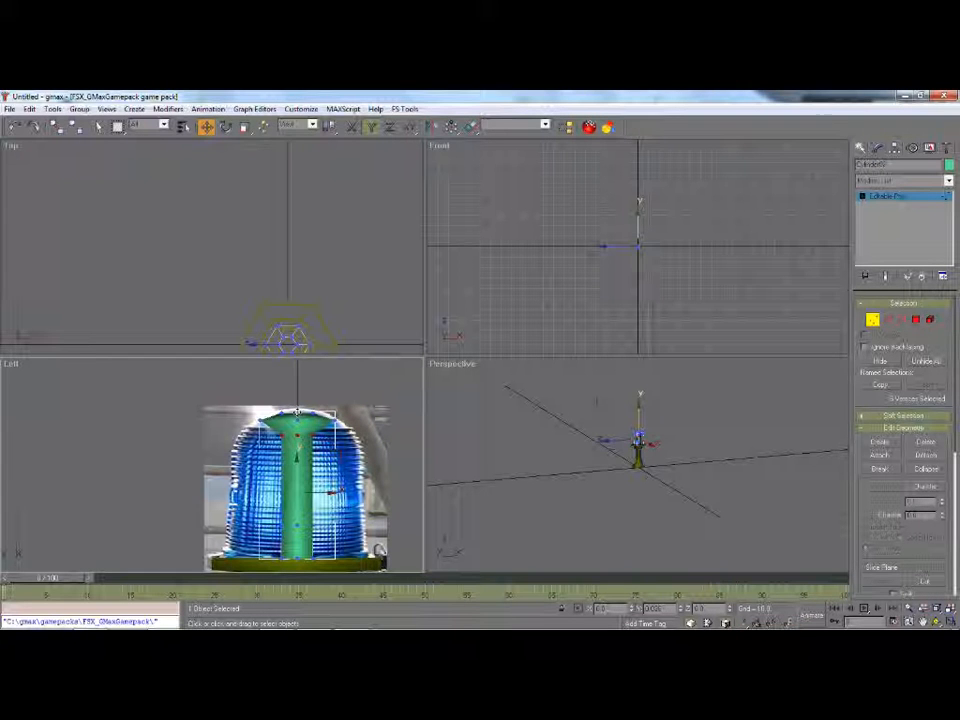
pyautogui.press('w')
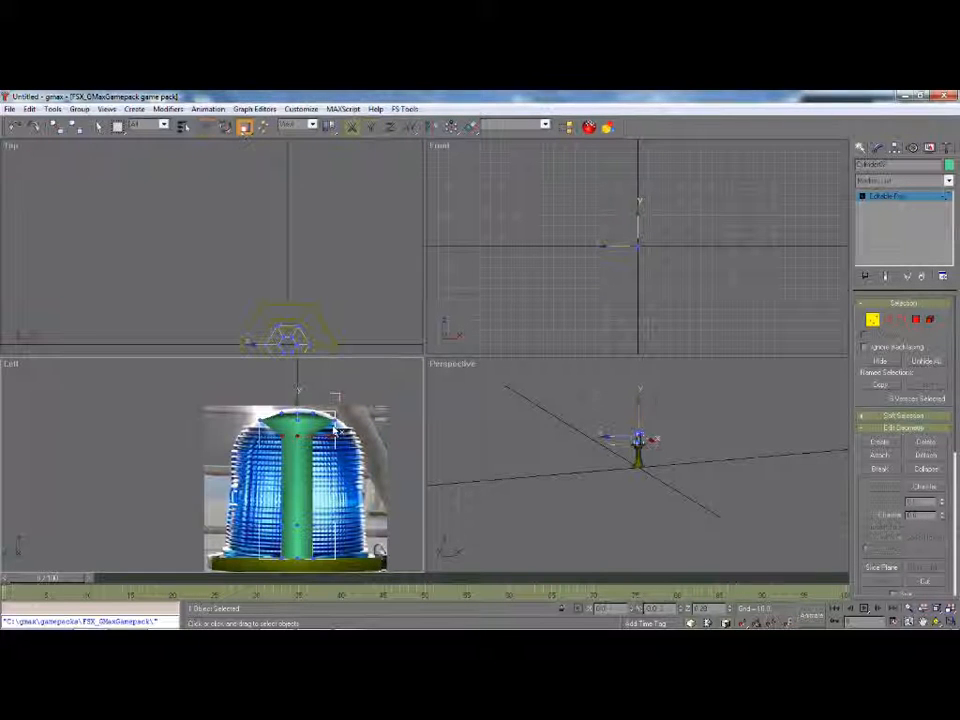
pyautogui.moveTo(337, 397); pyautogui.dragTo(318, 275)
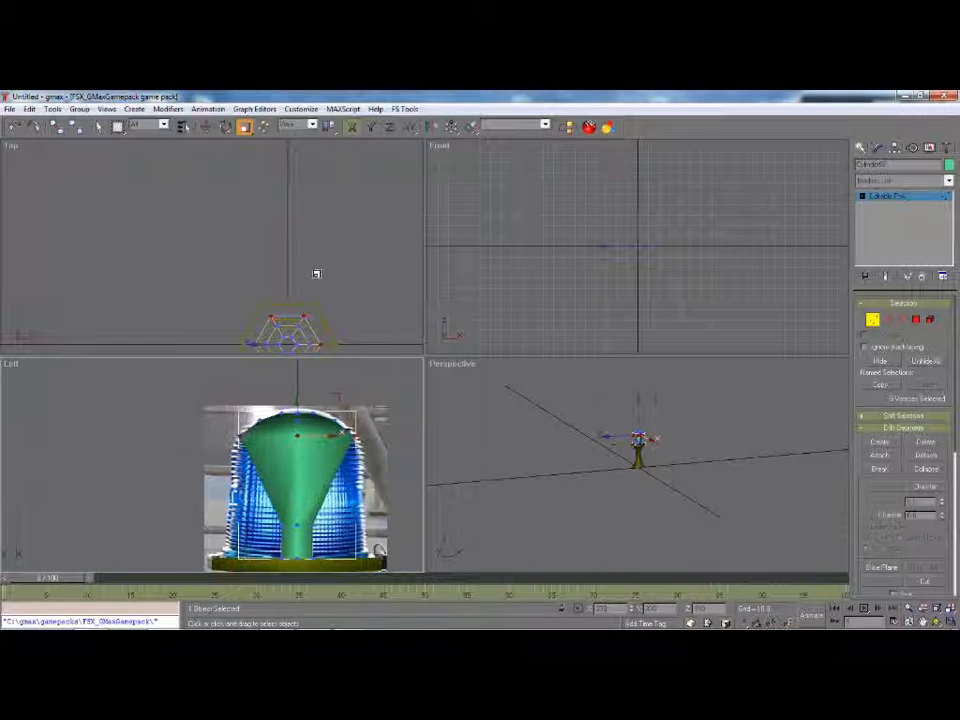
# Step: Raise the fourth ring of vertices below the dome's shoulder and scale it out to the full width of the lens there
pyautogui.click(101, 129)
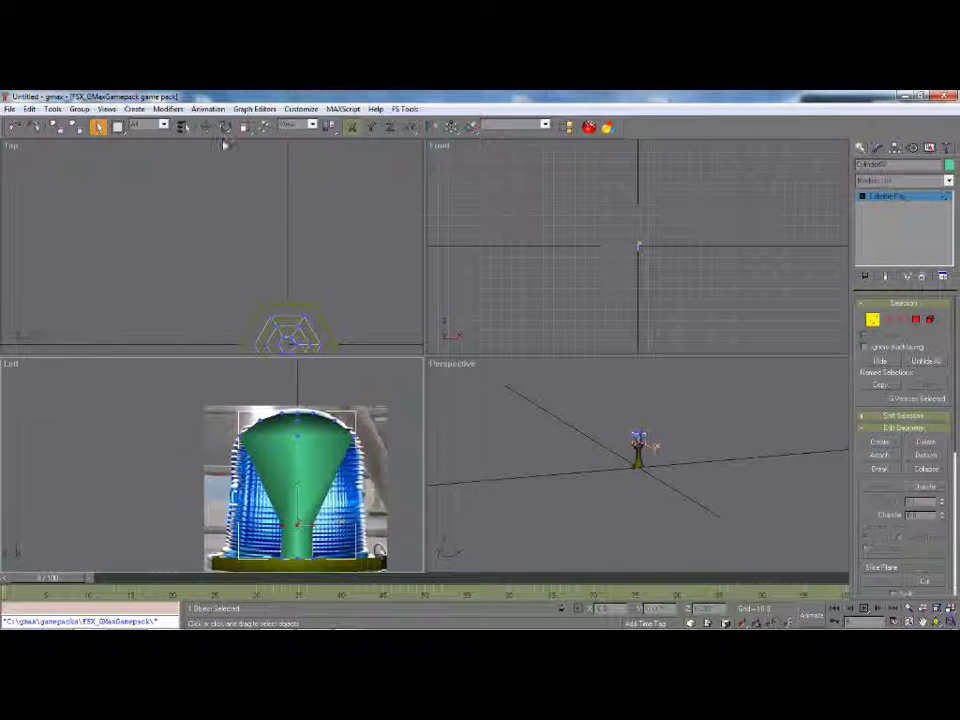
pyautogui.click(207, 128)
pyautogui.moveTo(296, 418); pyautogui.dragTo(319, 377)
pyautogui.press('r')
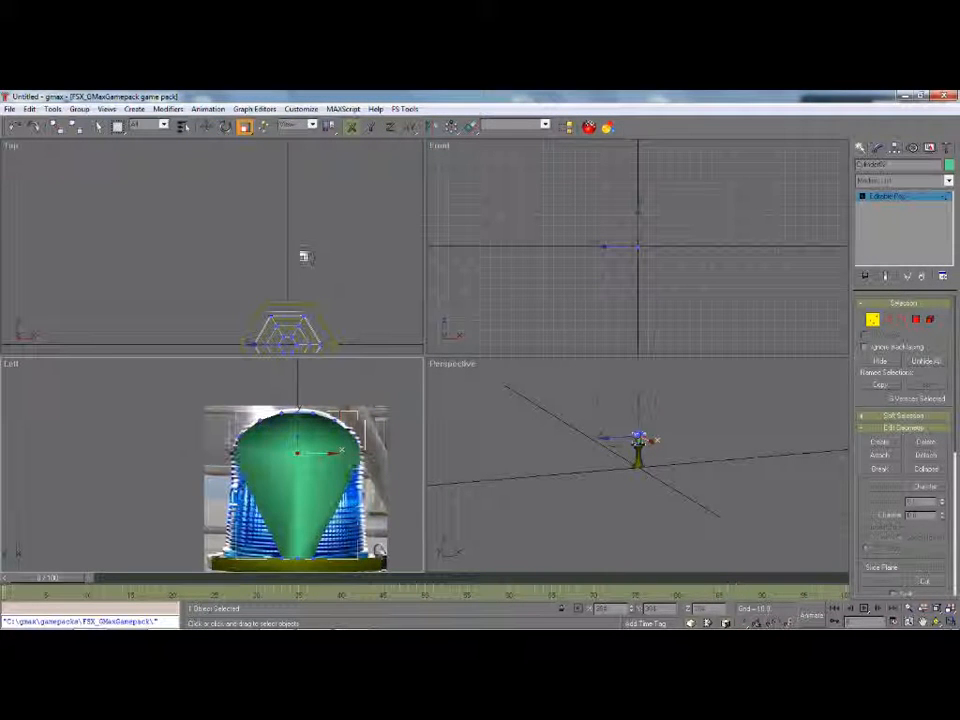
# Step: Select the cylinder's bottom ring of vertices and scale it out to the width of the lens base
pyautogui.click(100, 128)
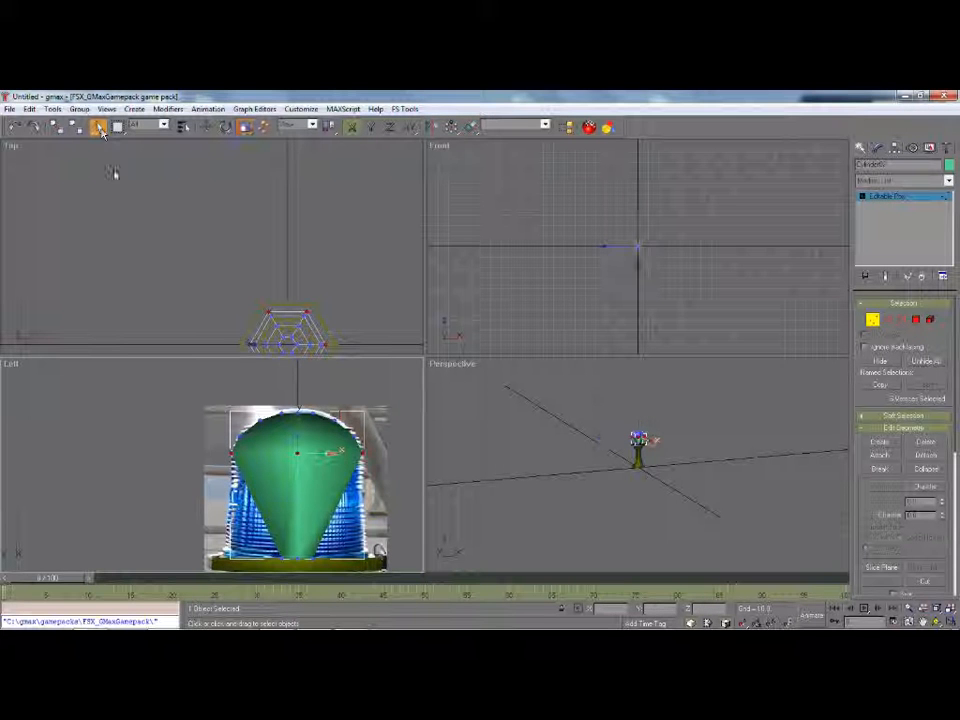
pyautogui.click(244, 128)
pyautogui.moveTo(244, 412); pyautogui.dragTo(292, 341)
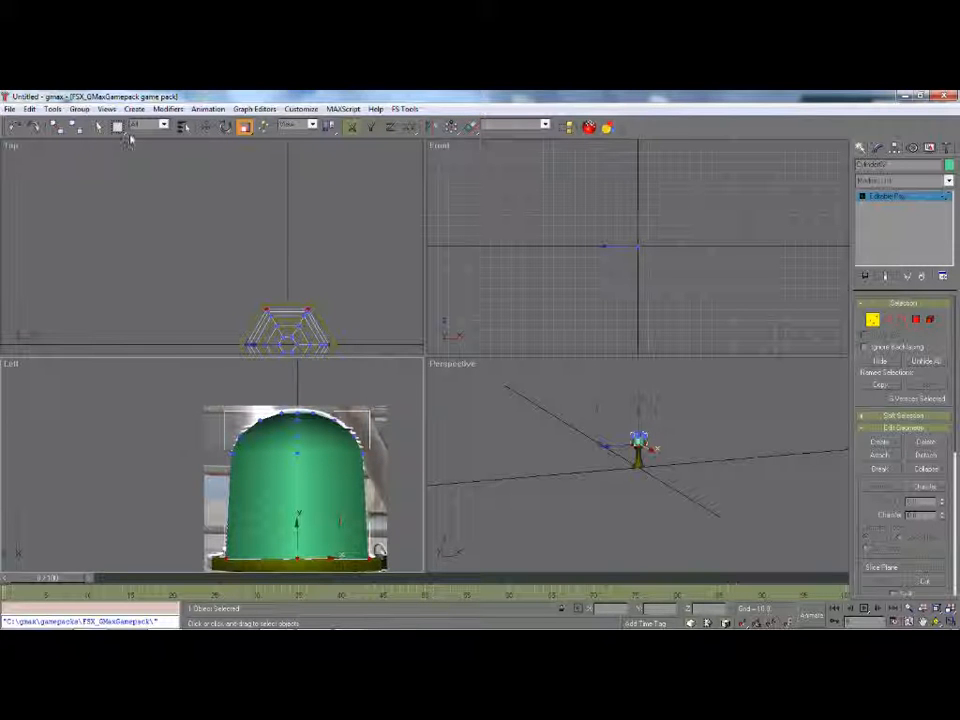
# Step: Nudge the second, third and fourth vertex rings slightly upward to round the lens's dome along the reference outline
pyautogui.press('q')
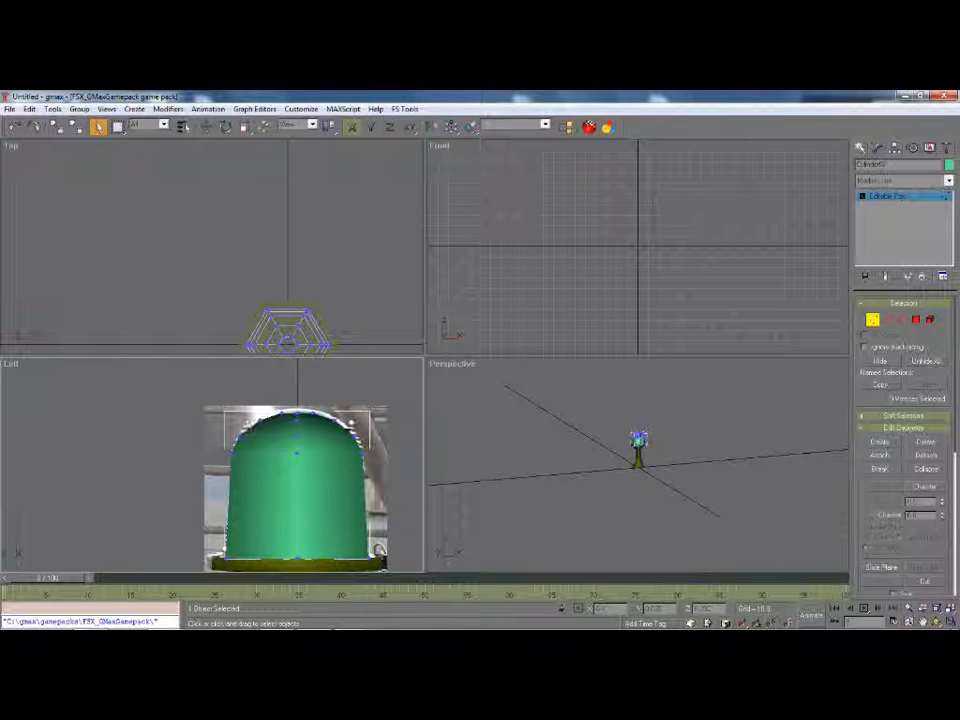
pyautogui.click(206, 127)
pyautogui.moveTo(296, 400); pyautogui.dragTo(297, 398)
pyautogui.moveTo(222, 430); pyautogui.dragTo(377, 443)
pyautogui.moveTo(299, 413); pyautogui.dragTo(299, 408)
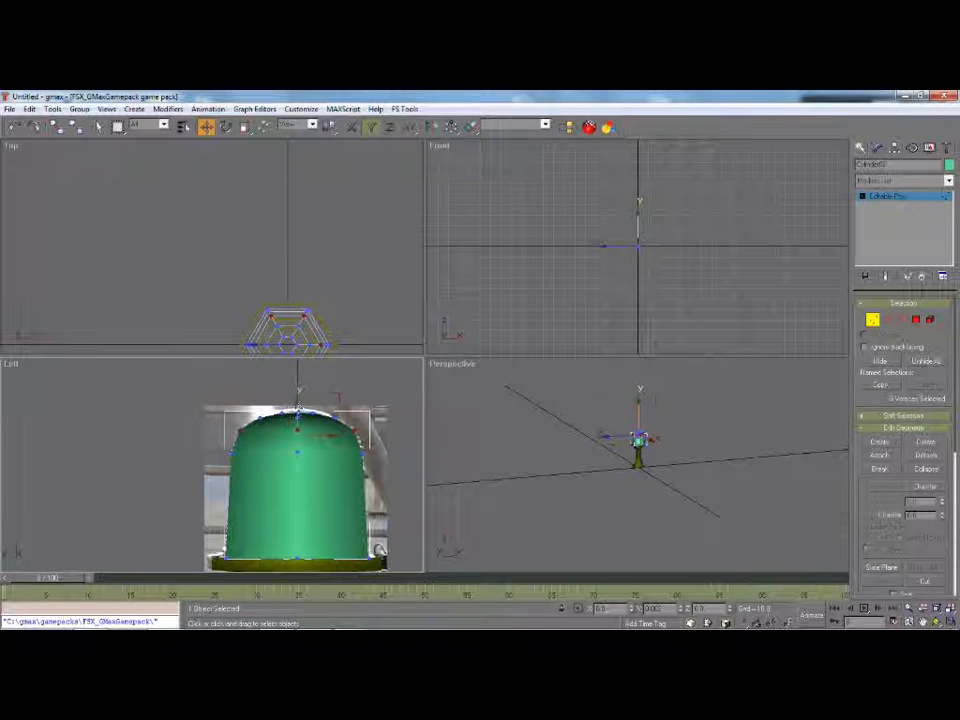
pyautogui.moveTo(214, 443); pyautogui.dragTo(393, 470)
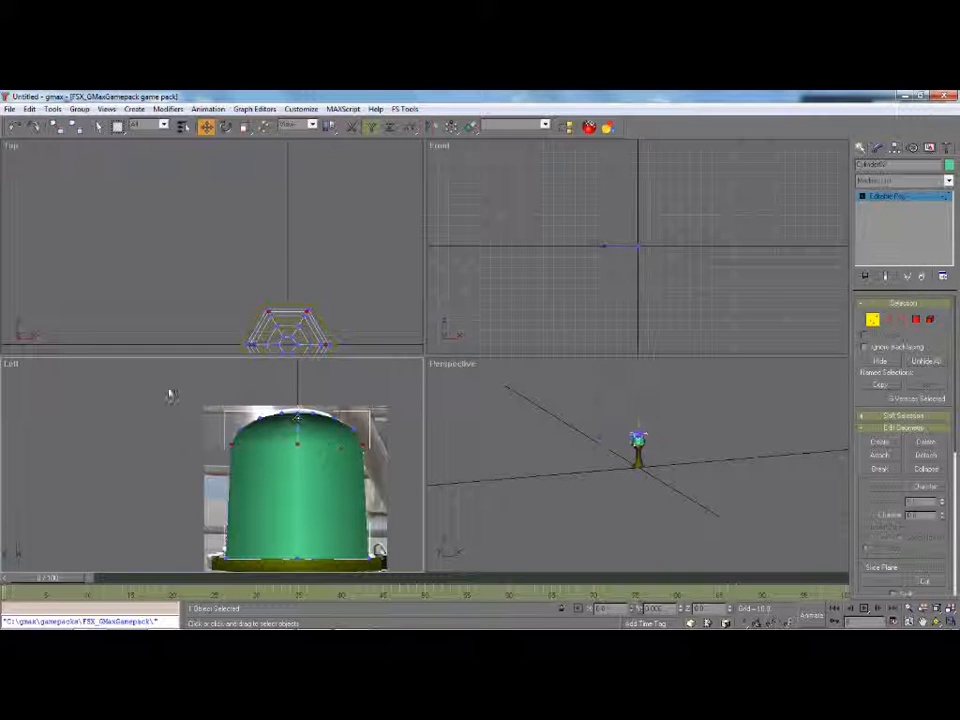
# Step: Finish vertex editing on the lens and deselect everything, with the whole lamp in view
pyautogui.scroll(-4, 171, 396)
pyautogui.click(861, 147)
pyautogui.click(401, 438)
pyautogui.scroll(-4, 264, 397)
pyautogui.click(651, 428)
pyautogui.scroll(2, 651, 428)
pyautogui.scroll(-2, 648, 433)
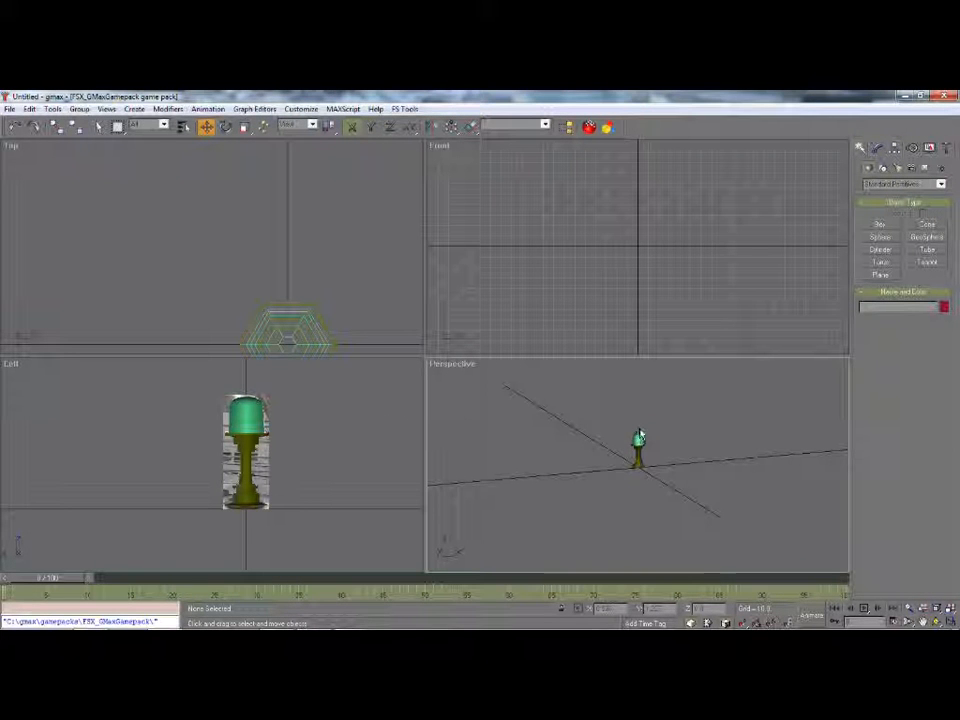
pyautogui.click(281, 505)
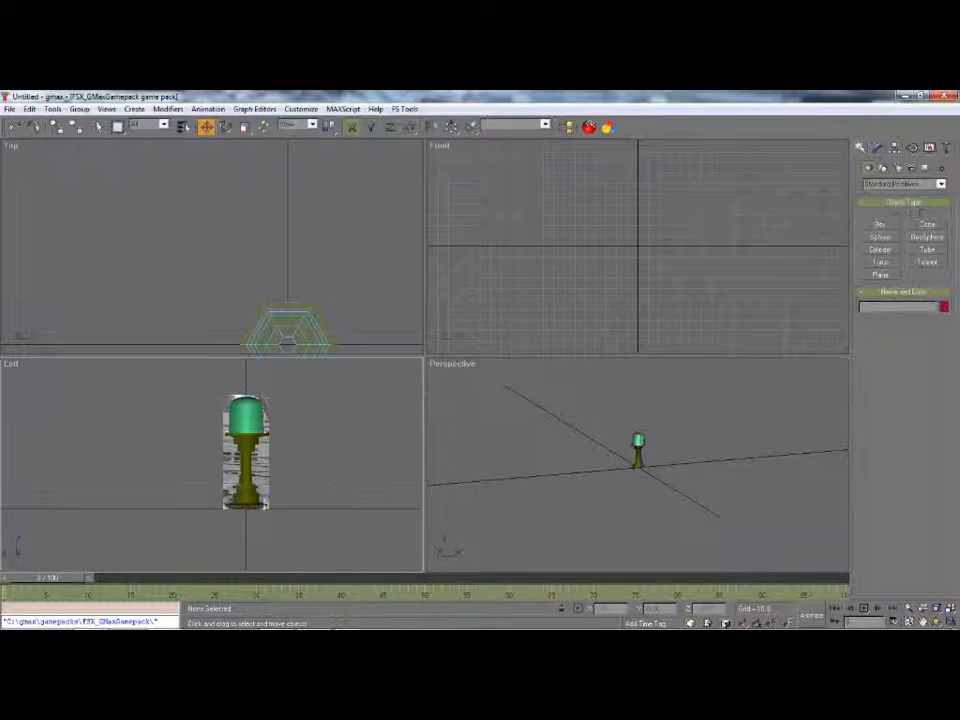
# Step: Examine the whole lamp on its round base disc from several angles in the perspective view
pyautogui.scroll(-3, 251, 244)
pyautogui.scroll(5, 277, 300)
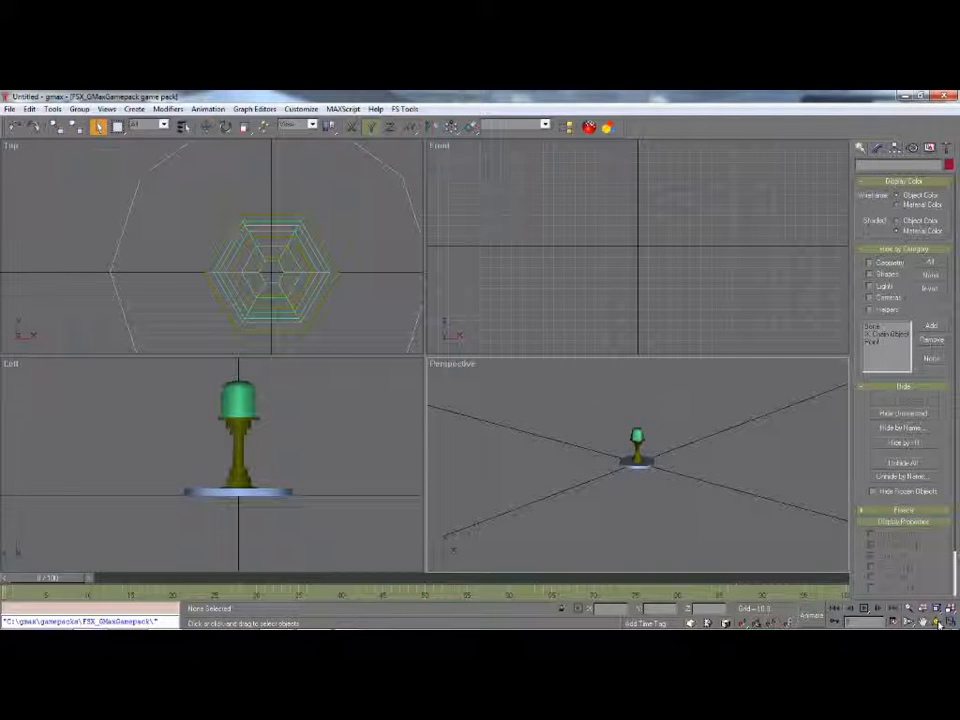
pyautogui.hotkey('ctrl', 'r')
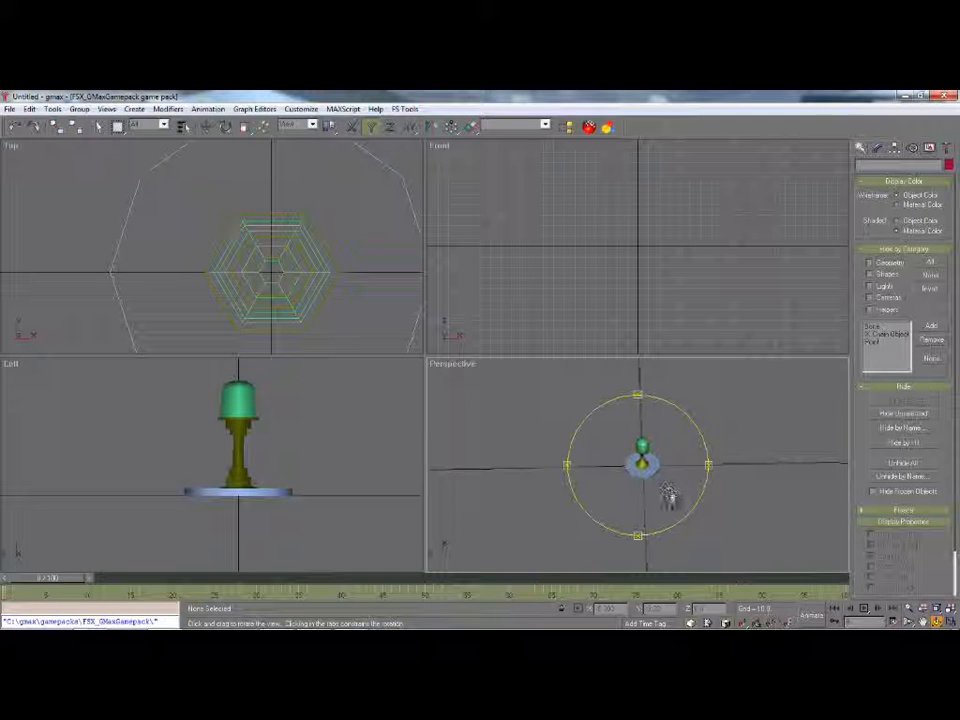
pyautogui.moveTo(665, 488); pyautogui.dragTo(646, 440)
pyautogui.moveTo(578, 452); pyautogui.dragTo(636, 452)
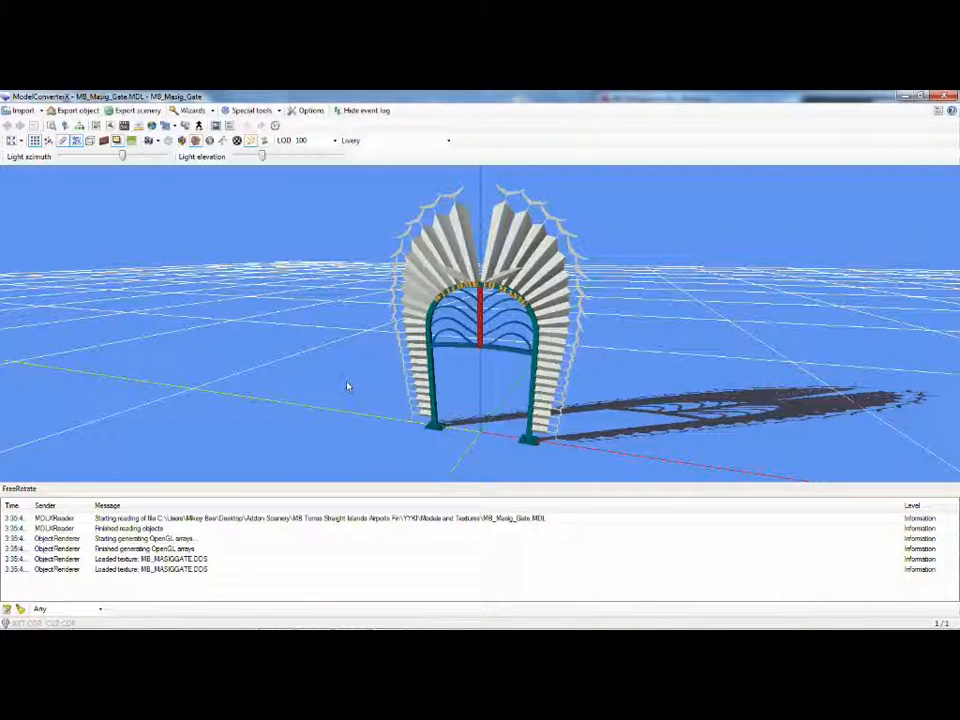
# Step: Switch to ModelConverterX and examine the MB_Masig_Gate model at an angle and up close
pyautogui.moveTo(317, 386); pyautogui.dragTo(279, 386)
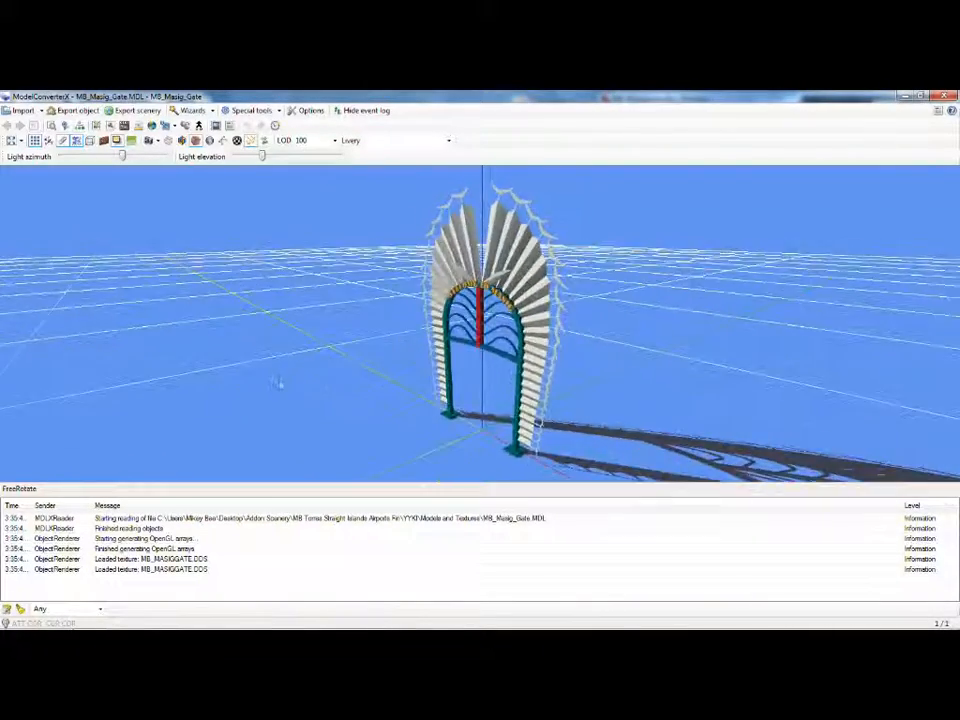
pyautogui.scroll(5, 514, 354)
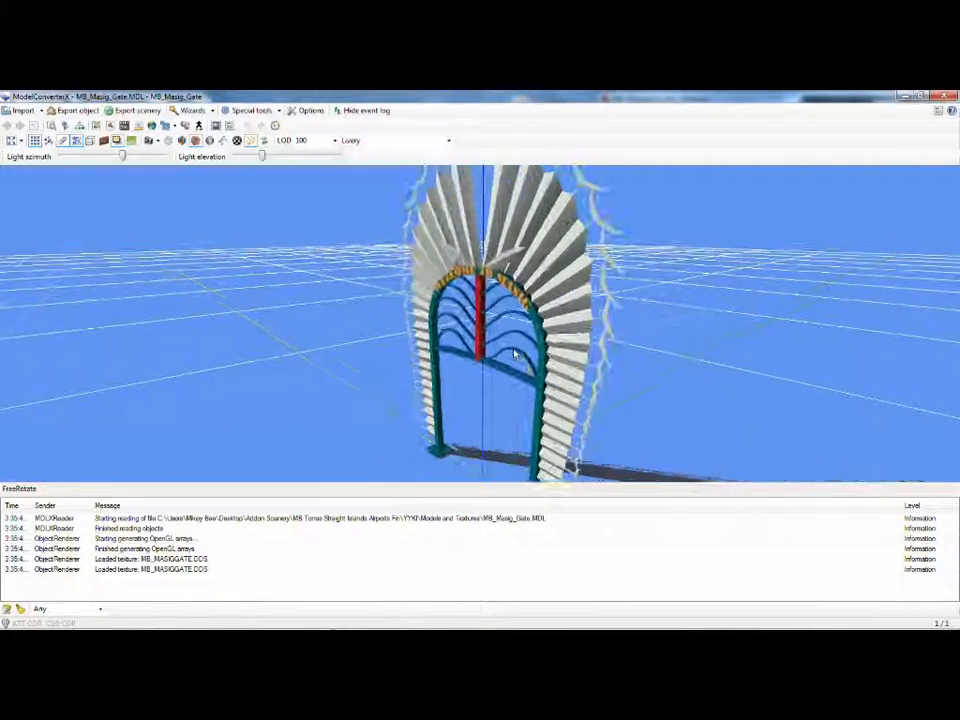
# Step: Examine the MB_Masig_Gate model from the front, at an angle and up close around the welcome lettering and curved inner bars
pyautogui.moveTo(514, 354); pyautogui.dragTo(363, 258)
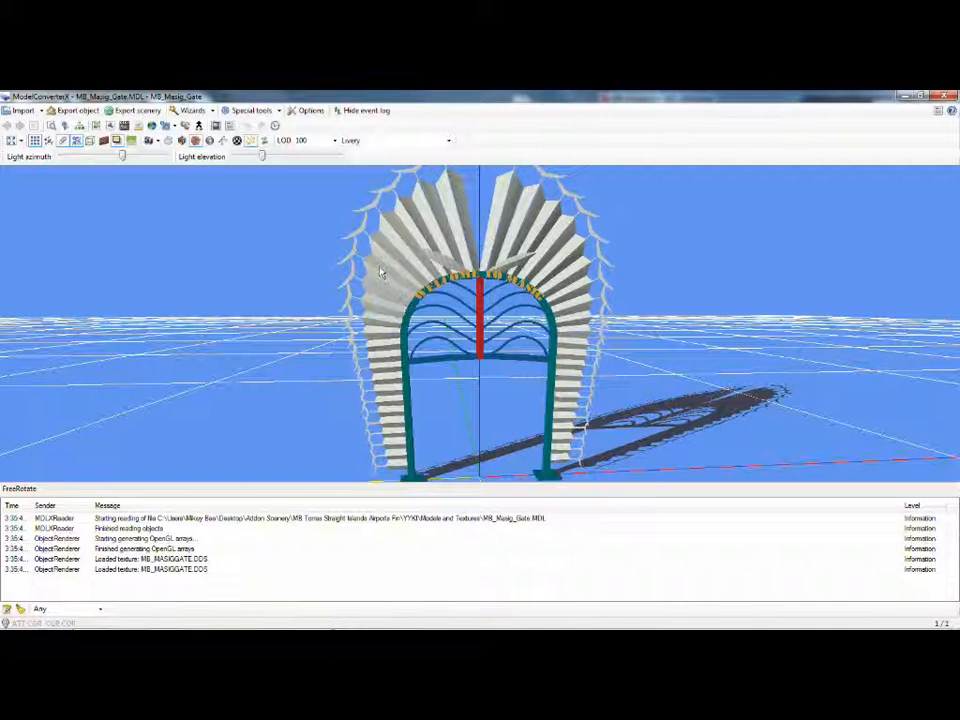
pyautogui.moveTo(398, 230); pyautogui.dragTo(440, 312)
pyautogui.moveTo(398, 210); pyautogui.dragTo(383, 224)
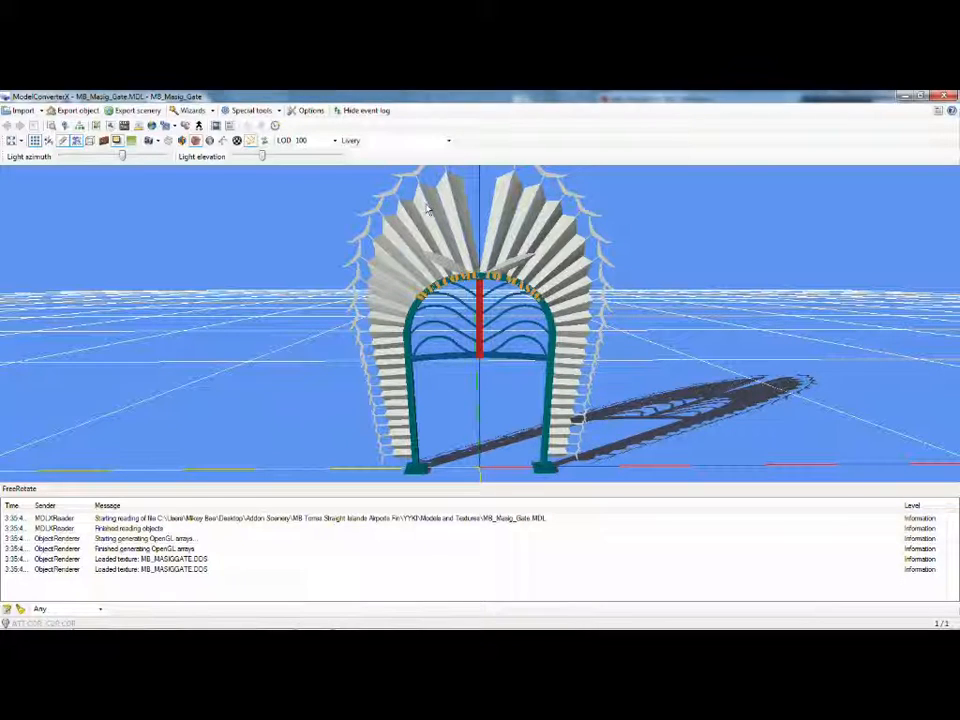
pyautogui.moveTo(440, 314); pyautogui.dragTo(468, 334)
pyautogui.scroll(6, 456, 274)
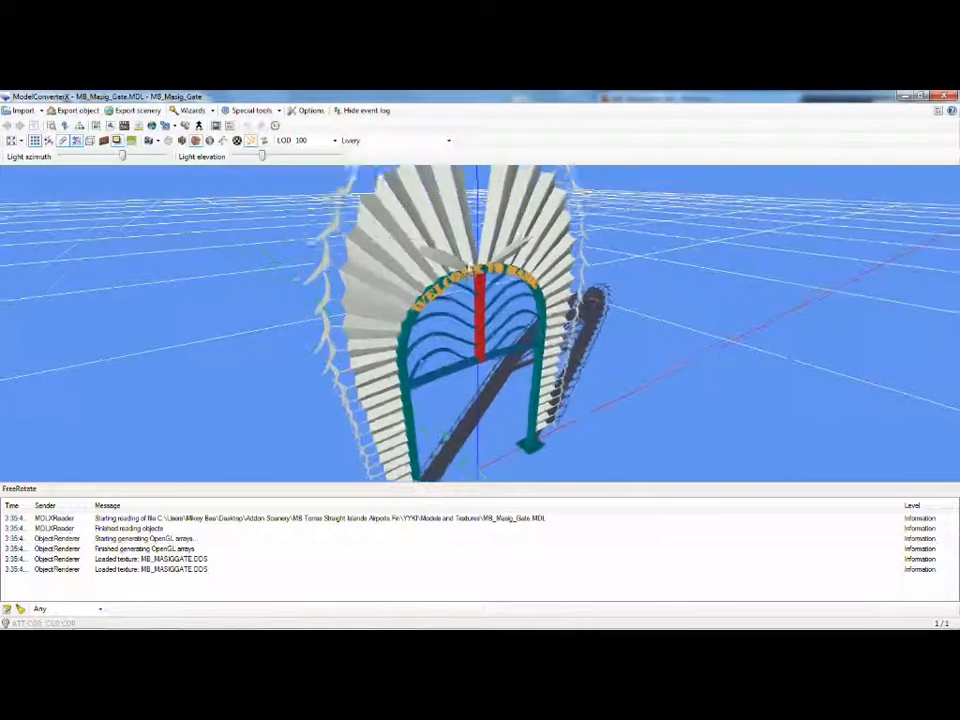
pyautogui.moveTo(416, 269); pyautogui.dragTo(565, 360)
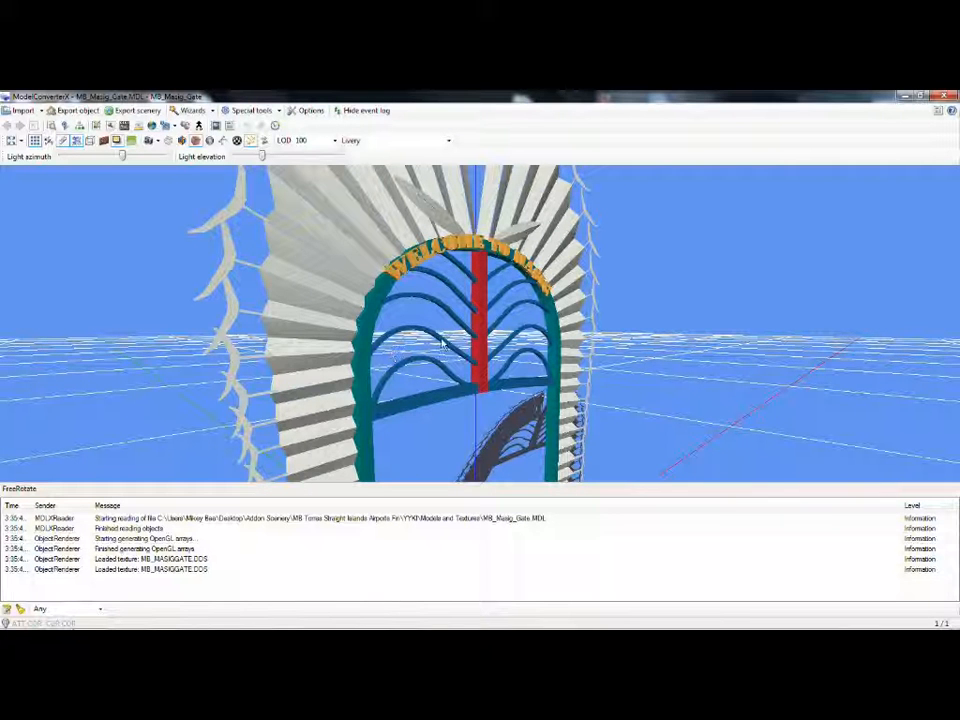
pyautogui.moveTo(535, 328); pyautogui.dragTo(593, 345)
pyautogui.moveTo(458, 352); pyautogui.dragTo(420, 398)
pyautogui.moveTo(352, 418); pyautogui.dragTo(456, 312)
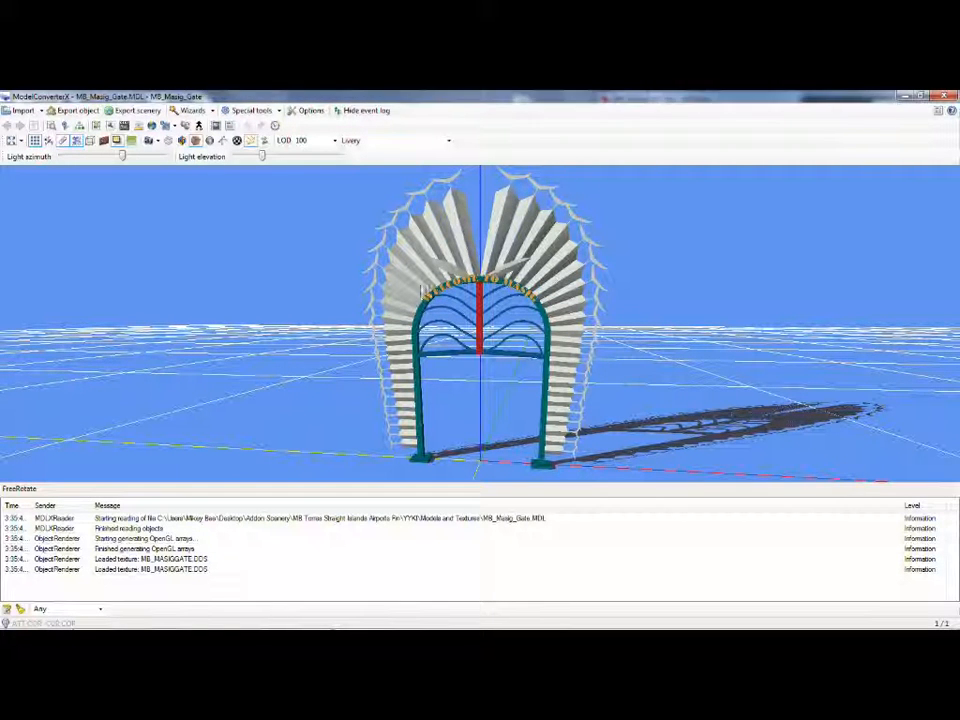
# Step: Examine the gate's folded white panels and outer trim from oblique views on both sides
pyautogui.moveTo(619, 362); pyautogui.dragTo(561, 452)
pyautogui.moveTo(527, 336); pyautogui.dragTo(519, 340)
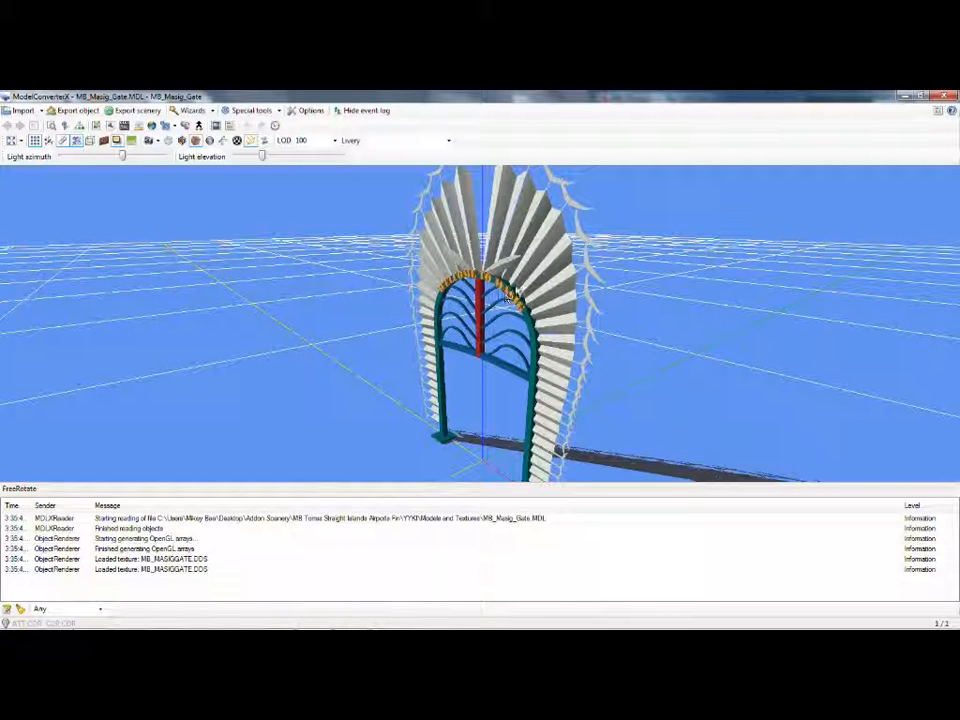
pyautogui.moveTo(524, 308); pyautogui.dragTo(510, 198)
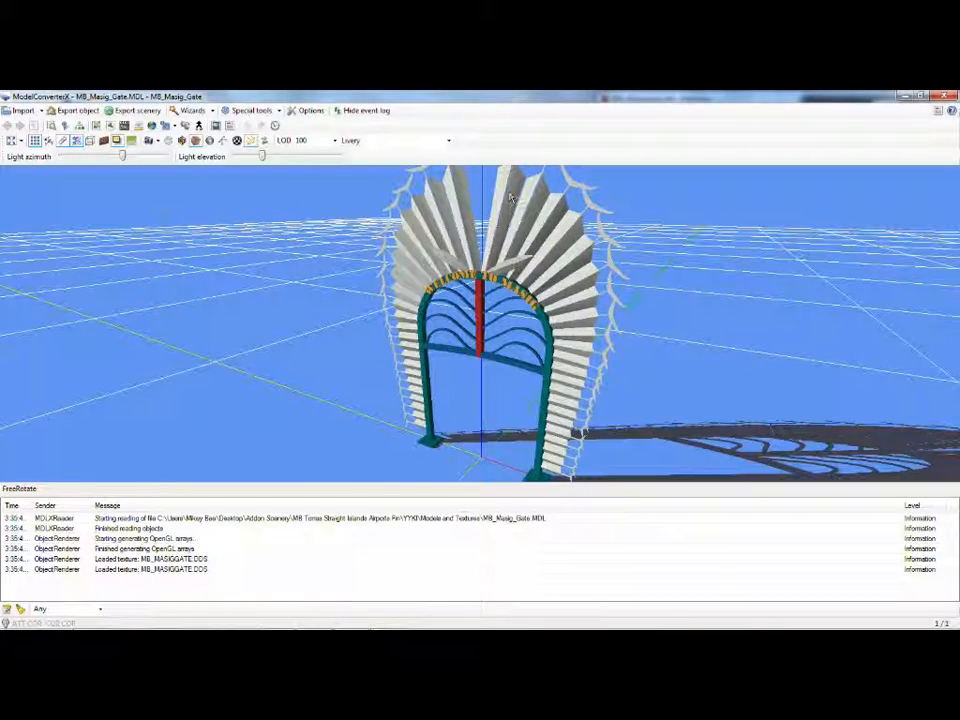
pyautogui.moveTo(123, 157)
pyautogui.mouseDown()
pyautogui.moveTo(114, 156)
pyautogui.moveTo(158, 156)
pyautogui.moveTo(122, 157)
pyautogui.mouseUp()
pyautogui.moveTo(407, 371); pyautogui.dragTo(498, 363)
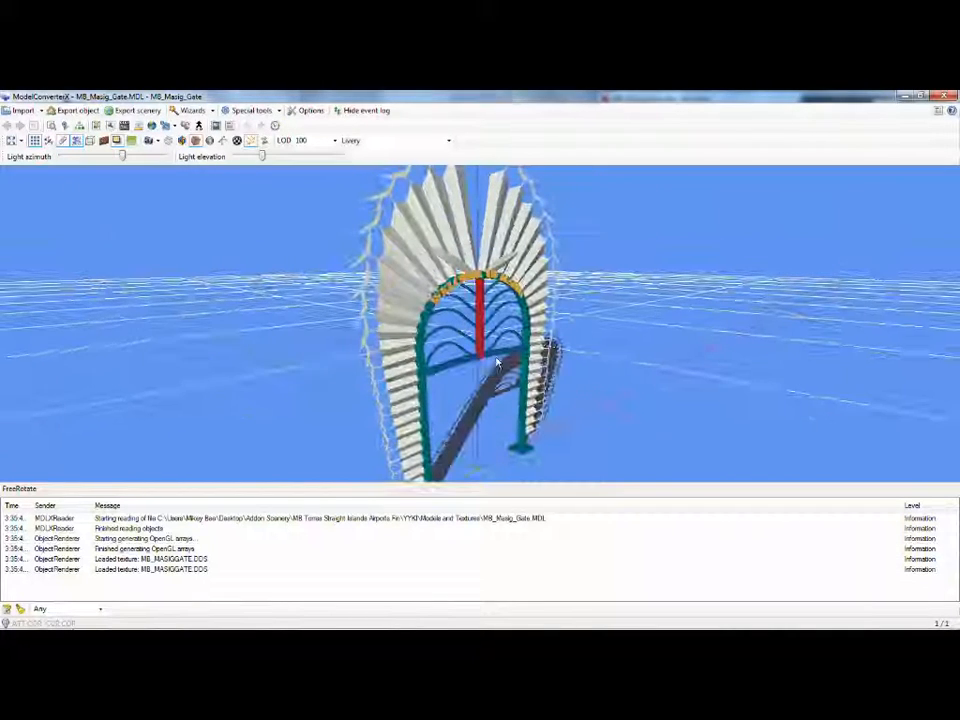
# Step: View the MB_MasigGate.dds texture in IrfanView beside the gate, and examine the gate's coloured parts from several angles in ModelConverterX
pyautogui.moveTo(333, 624)
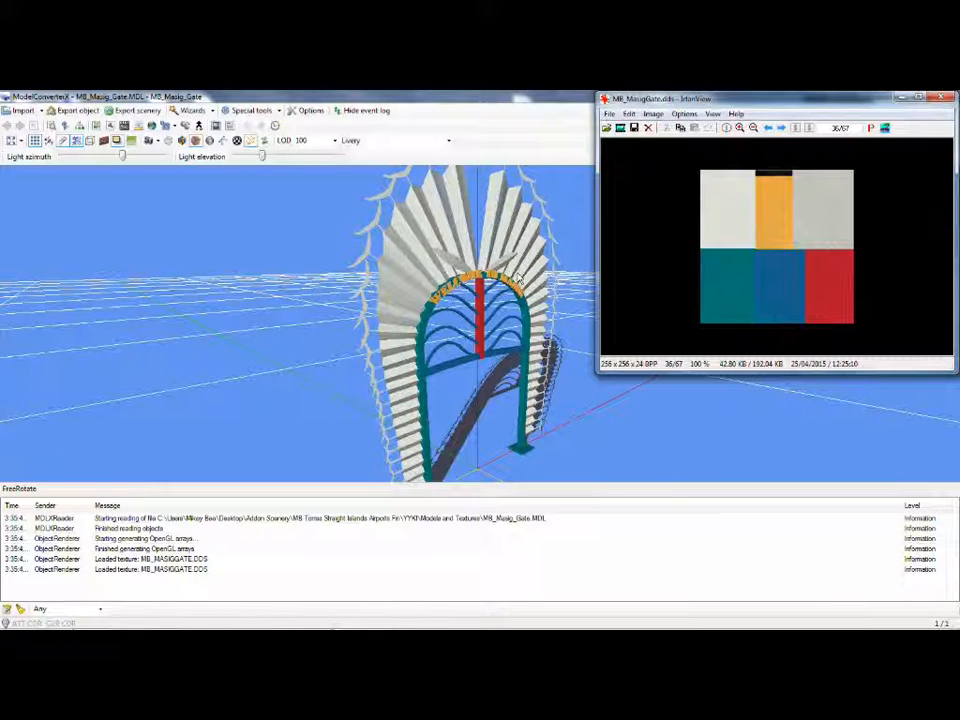
pyautogui.moveTo(676, 423); pyautogui.dragTo(531, 386)
pyautogui.scroll(3, 514, 379)
pyautogui.moveTo(395, 352); pyautogui.dragTo(416, 347)
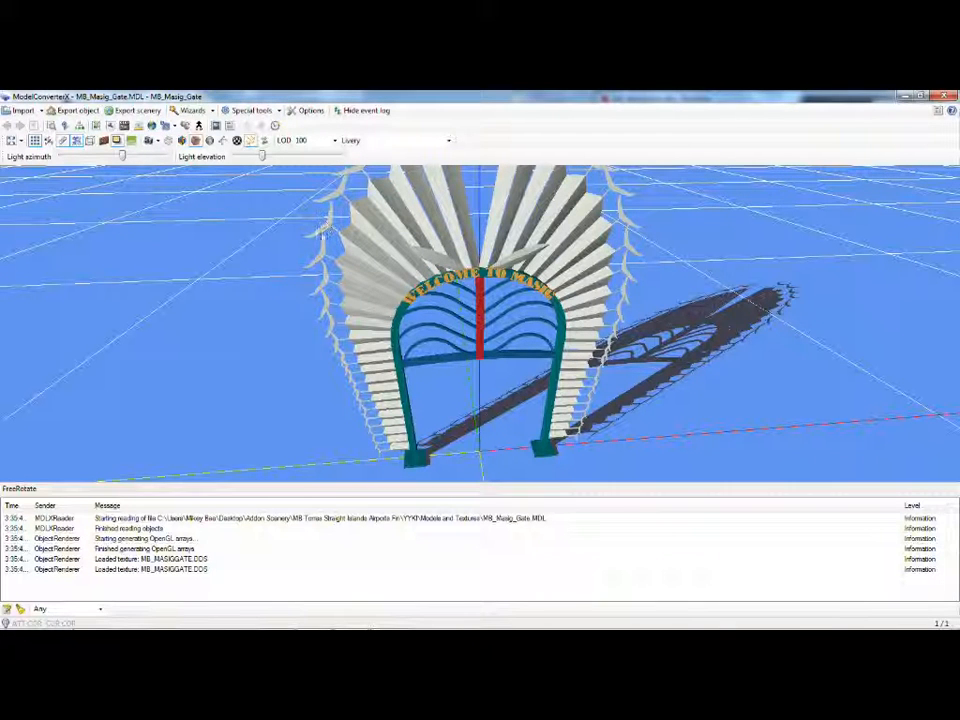
pyautogui.moveTo(433, 310); pyautogui.dragTo(496, 365)
pyautogui.scroll(3, 514, 345)
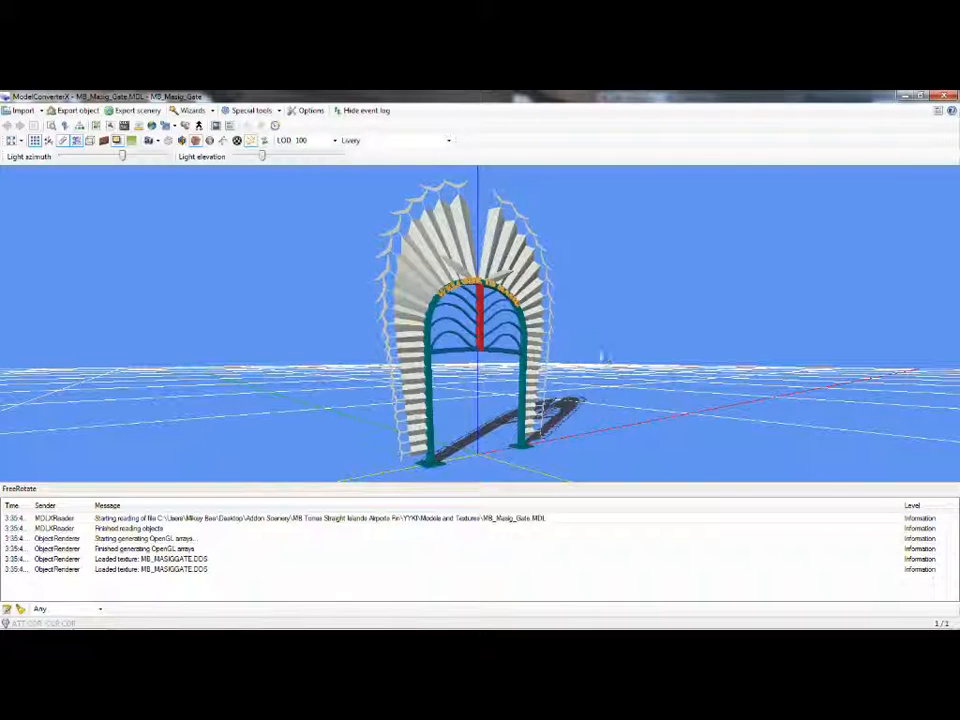
pyautogui.moveTo(484, 364); pyautogui.dragTo(394, 384)
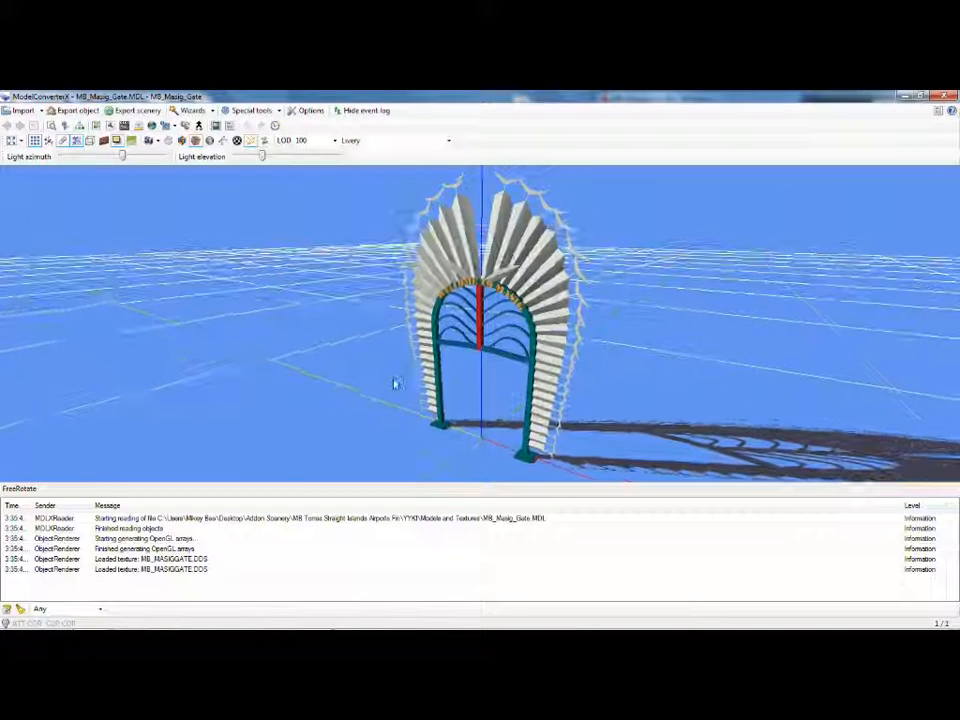